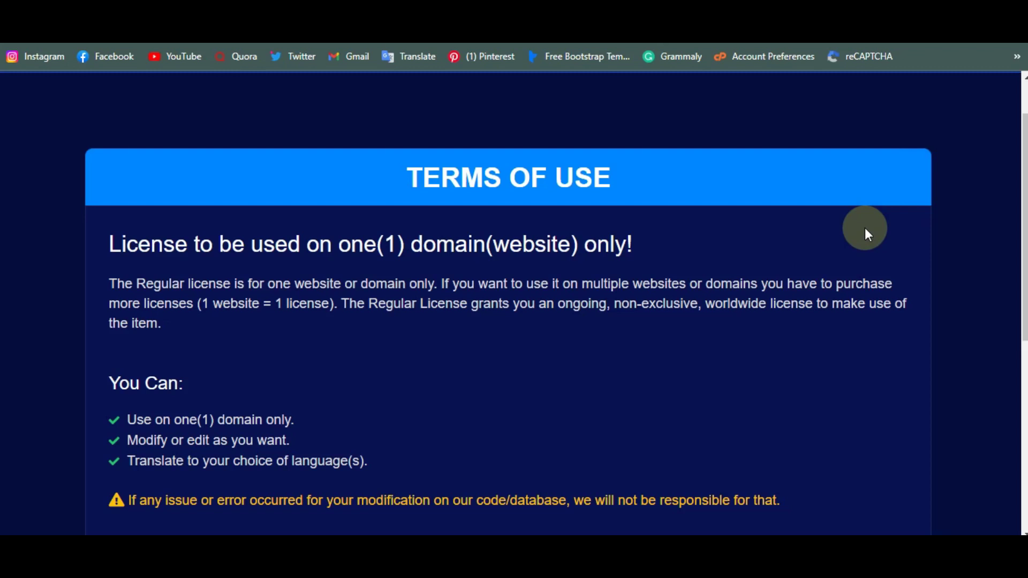
# Step: Scroll down through the Viserlab Easy Installer's Terms of Use page
pyautogui.scroll(-1, 865, 228)
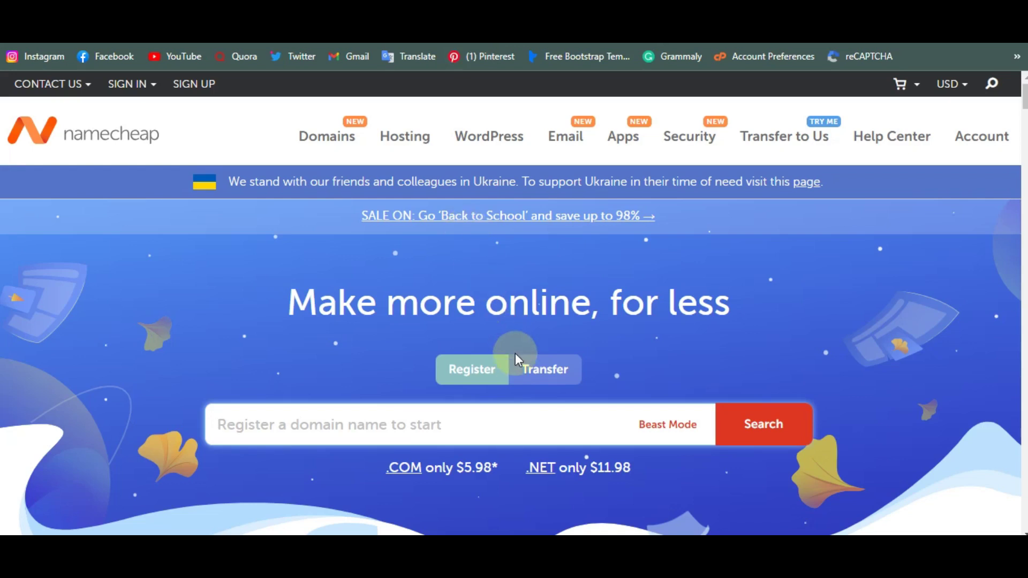
# Step: Enter visitalbanking.com in the Namecheap domain search box
pyautogui.scroll(-1, 515, 352)
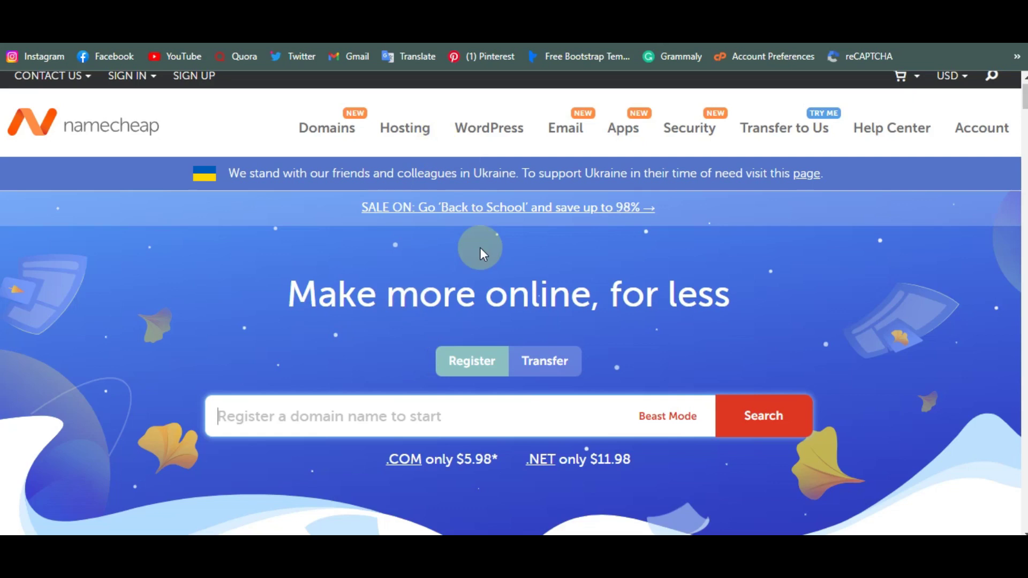
pyautogui.scroll(-1, 480, 247)
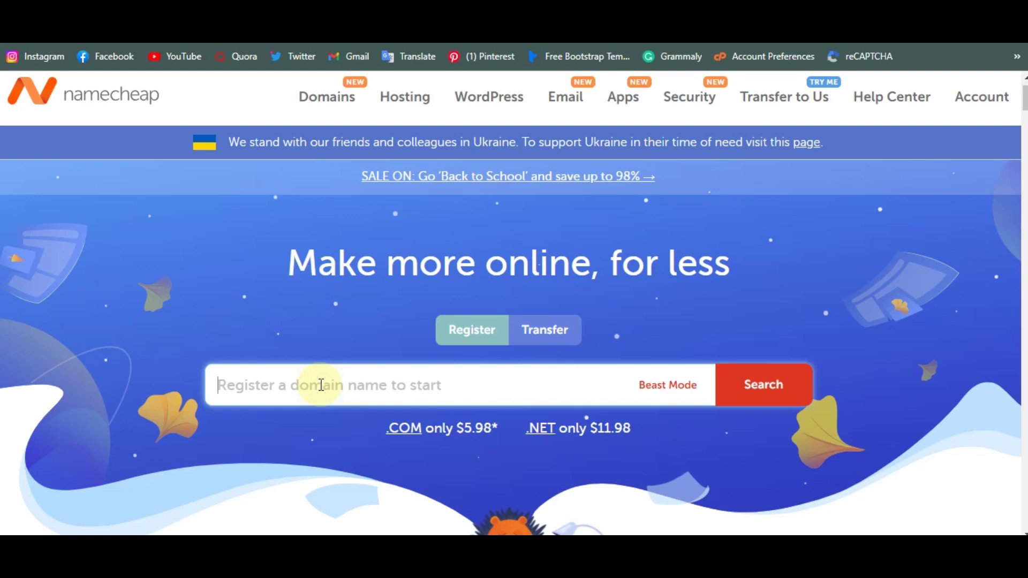
pyautogui.write('visi')
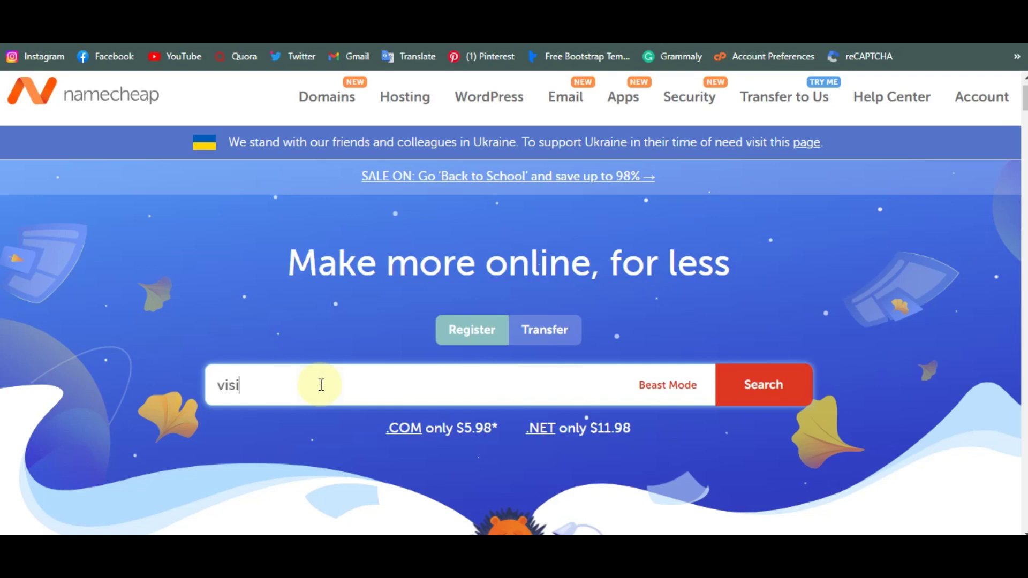
pyautogui.write('talbanking.com')
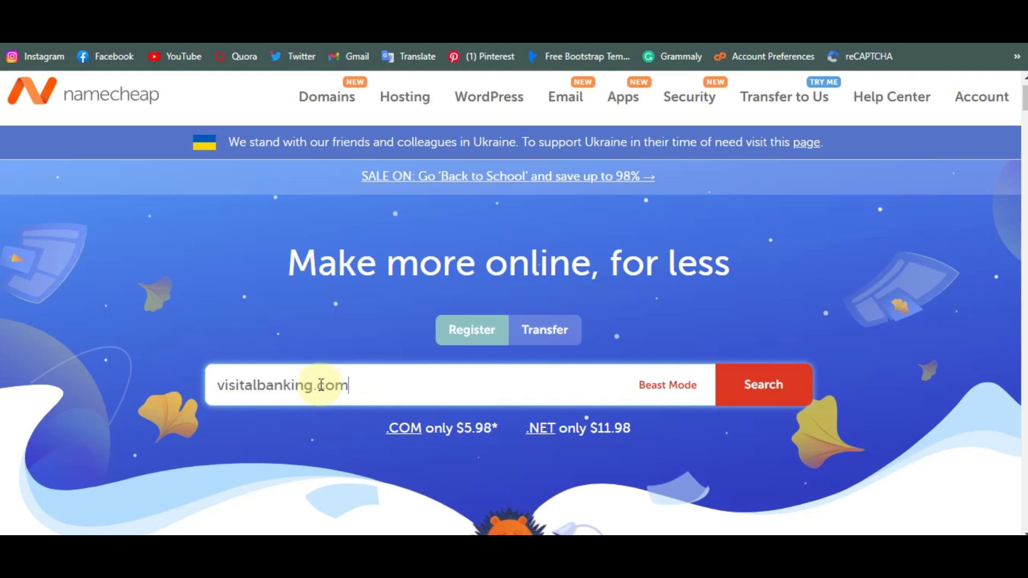
# Step: Search visitalbanking.com and add the available domain ($9.38/yr) to the cart
pyautogui.click(750, 382)
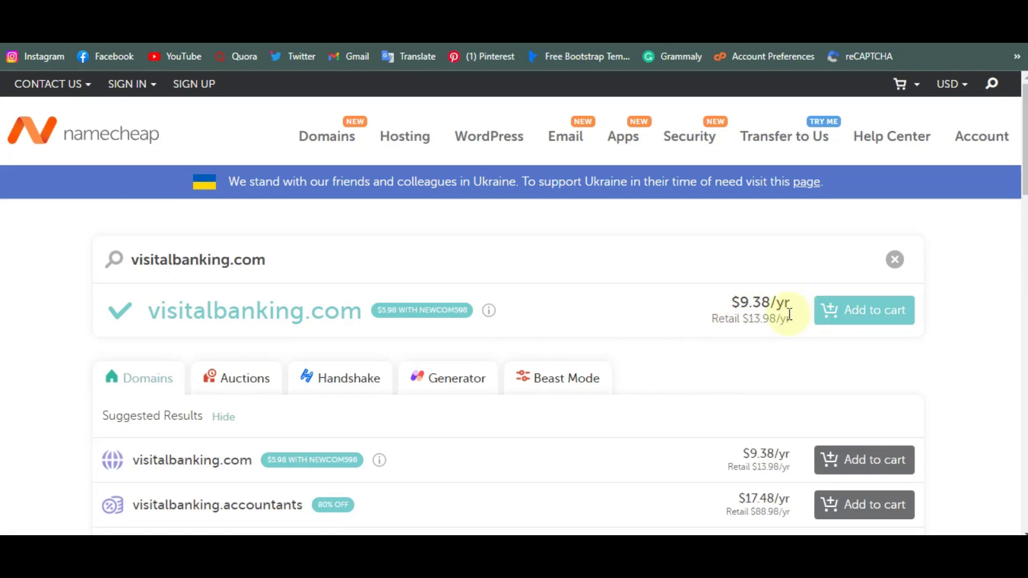
pyautogui.moveTo(783, 303); pyautogui.dragTo(772, 303)
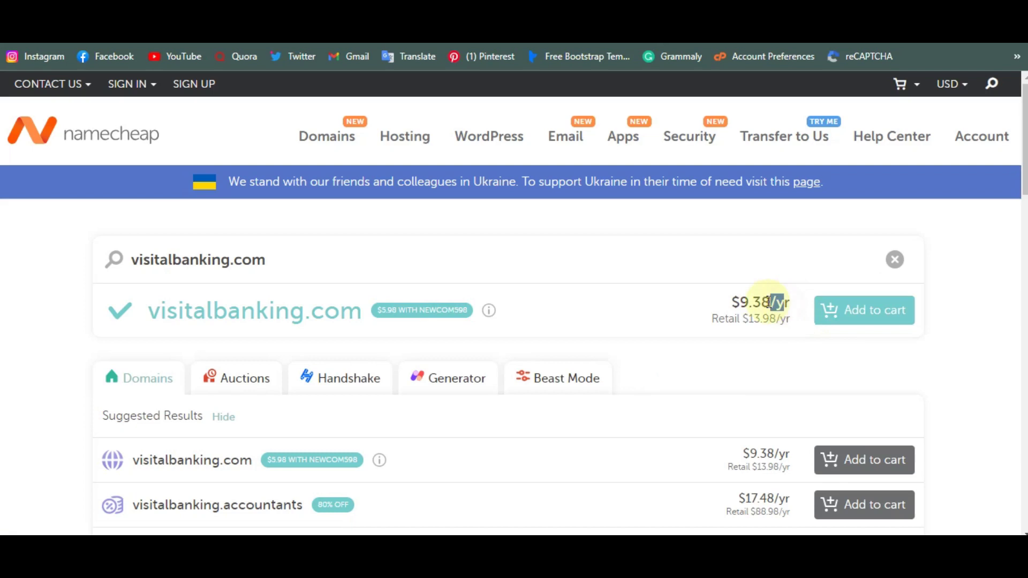
pyautogui.click(855, 331)
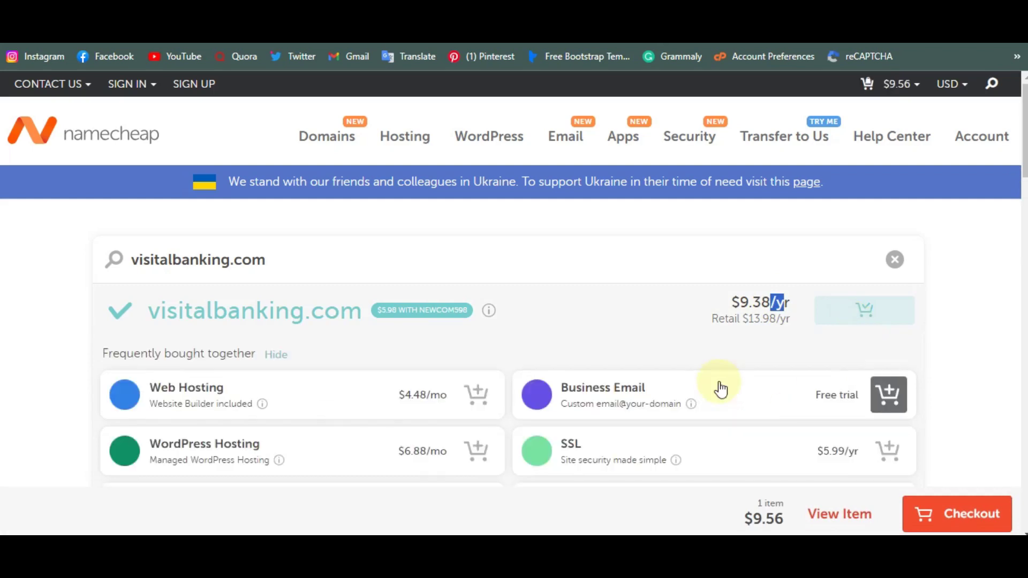
pyautogui.moveTo(407, 148)
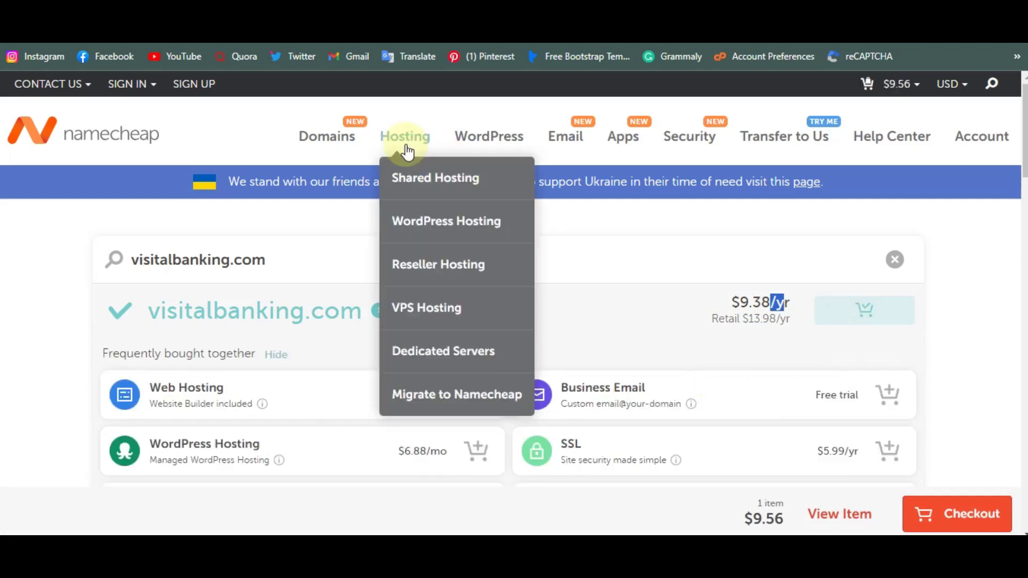
# Step: Open shared hosting plans and review Stellar at $1.48/mo ($17.76 first year), Stellar Plus and Stellar Business
pyautogui.click(421, 181)
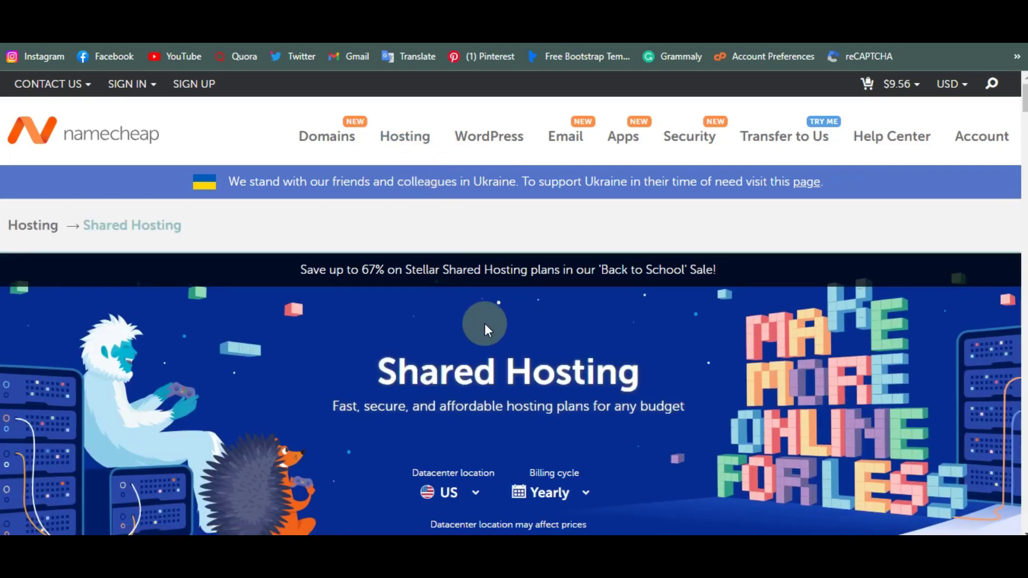
pyautogui.scroll(-1, 485, 325)
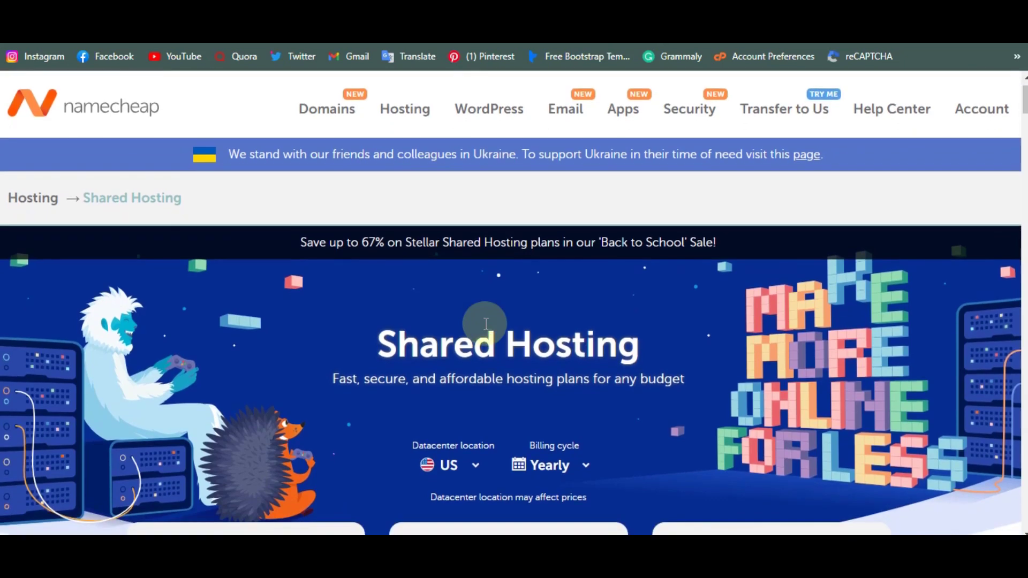
pyautogui.scroll(-6, 486, 324)
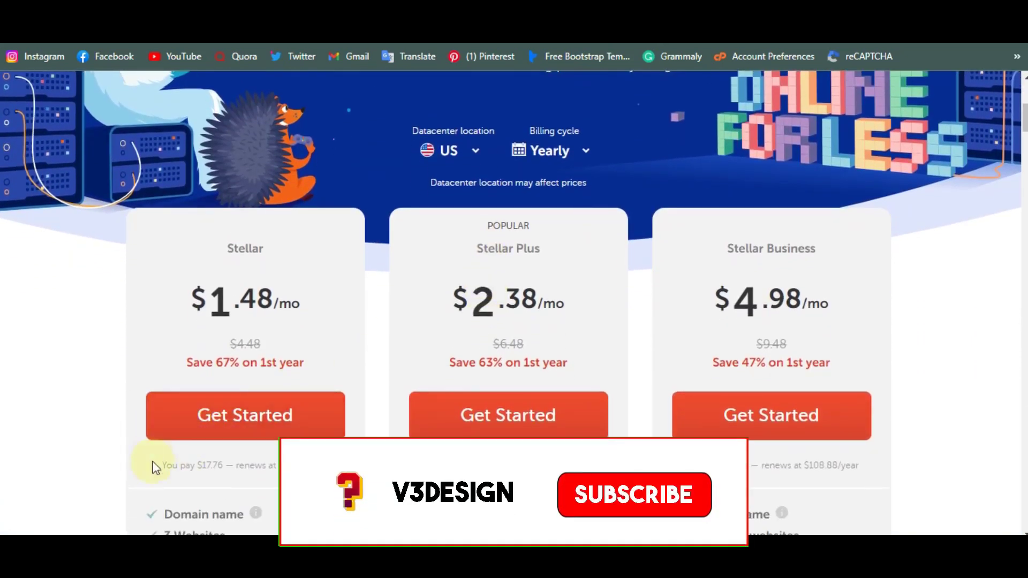
pyautogui.scroll(-1, 203, 415)
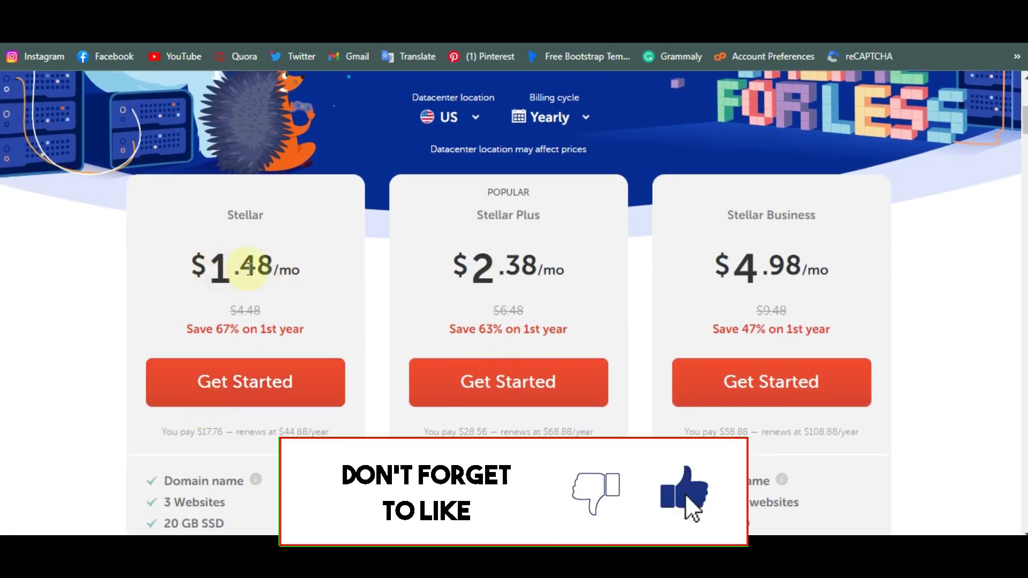
pyautogui.scroll(1, 235, 269)
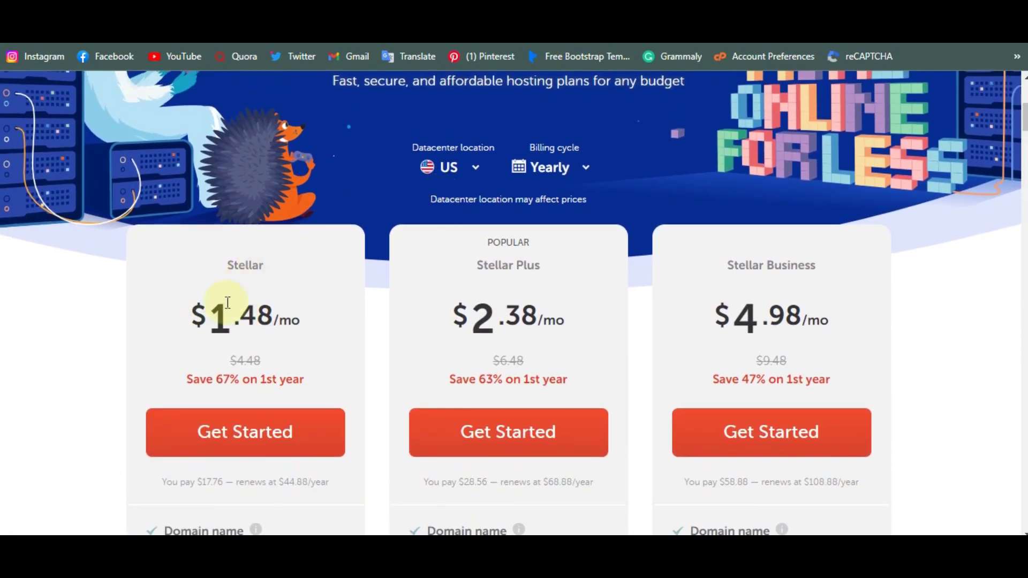
pyautogui.scroll(-1, 287, 311)
pyautogui.scroll(-2, 278, 407)
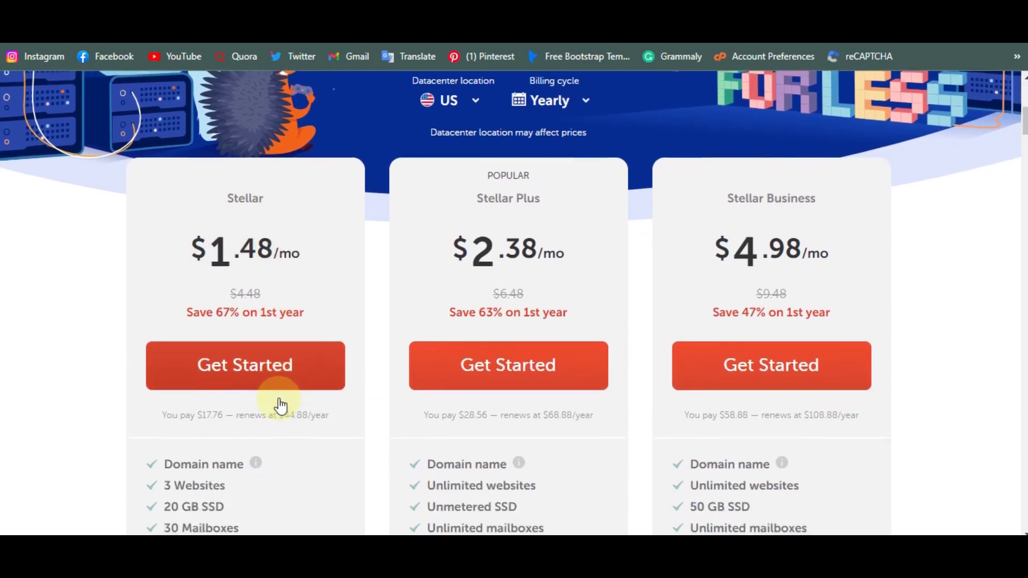
pyautogui.moveTo(212, 399); pyautogui.dragTo(230, 400)
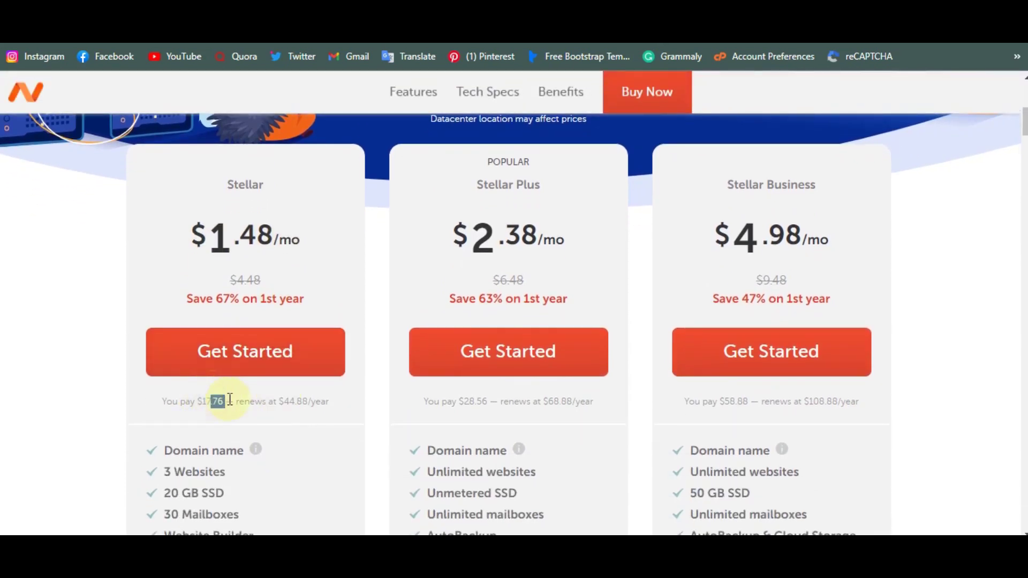
pyautogui.scroll(-4, 230, 400)
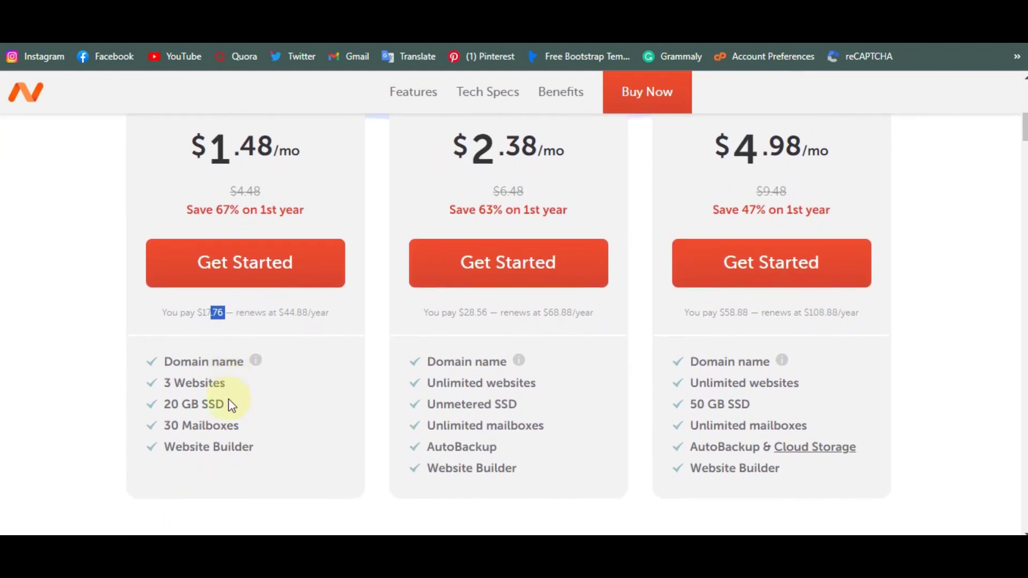
pyautogui.scroll(2, 230, 402)
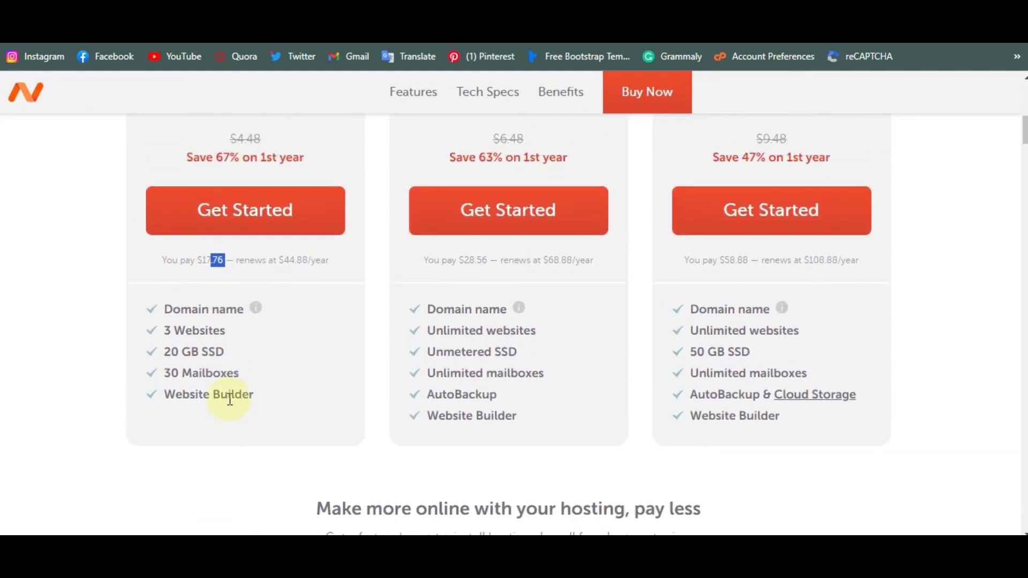
pyautogui.moveTo(253, 313)
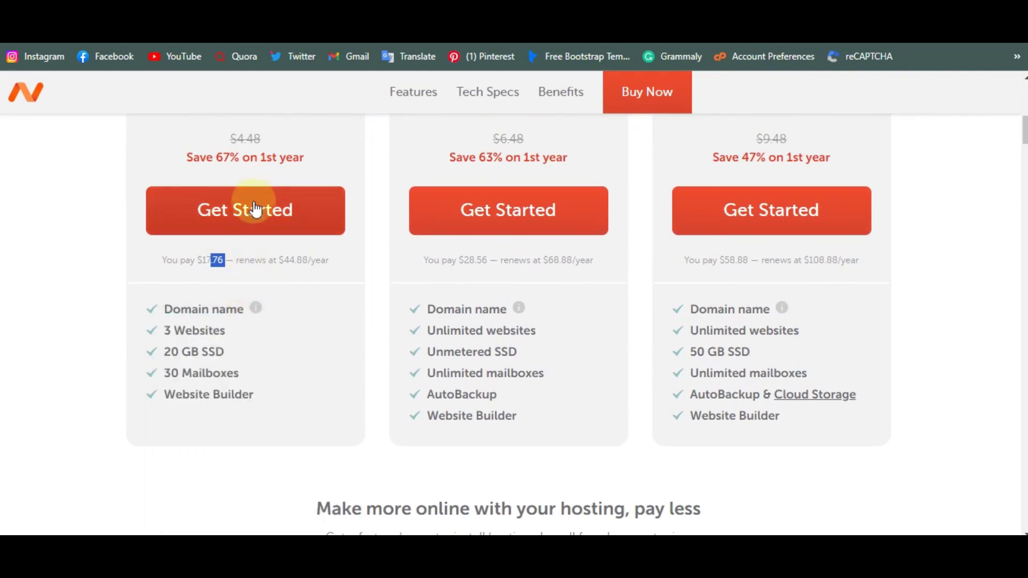
# Step: Order Stellar hosting linked to visitalbanking.com already in the cart, totalling $27.32
pyautogui.click(255, 224)
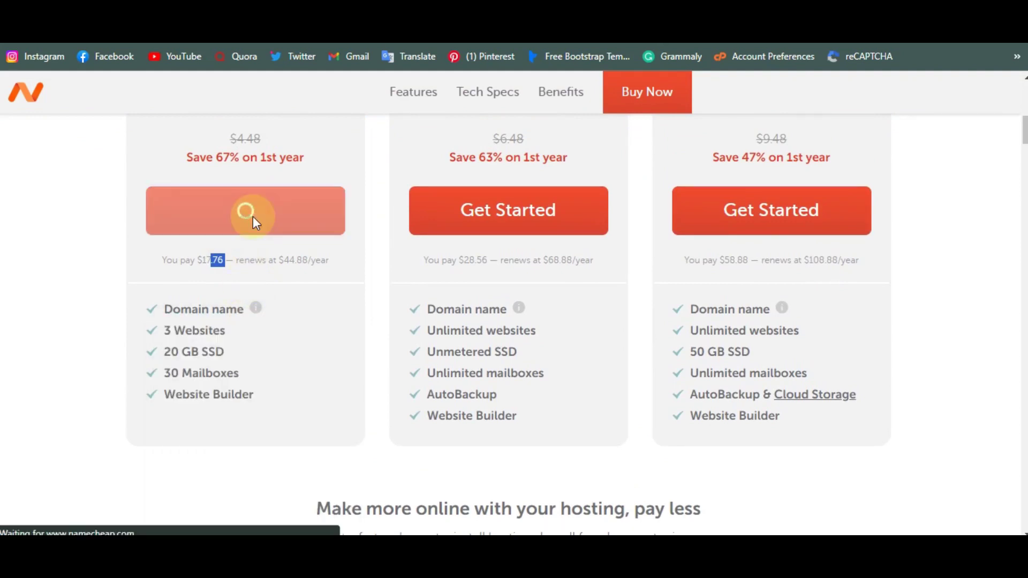
pyautogui.scroll(-5, 418, 371)
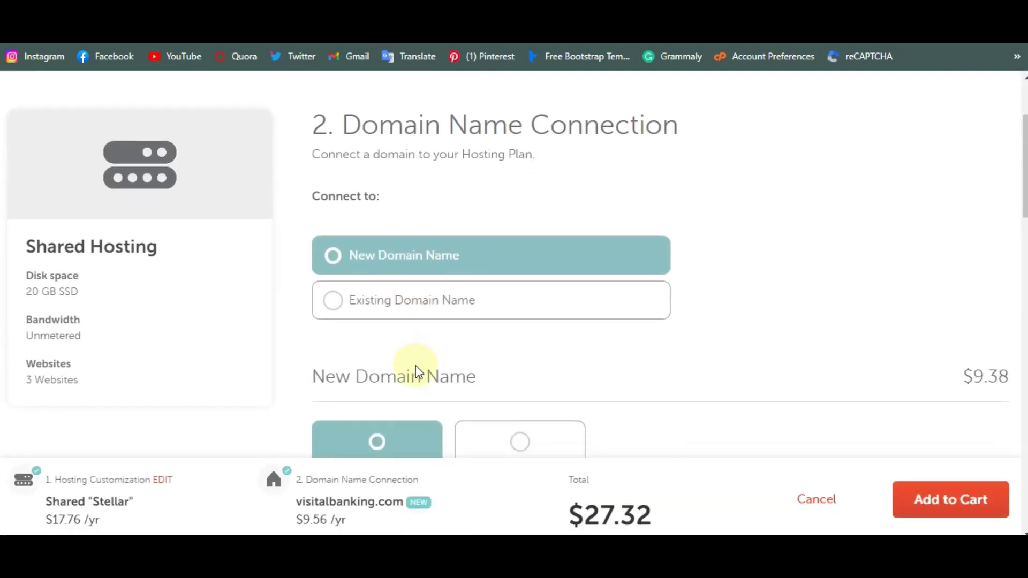
pyautogui.scroll(-1, 461, 300)
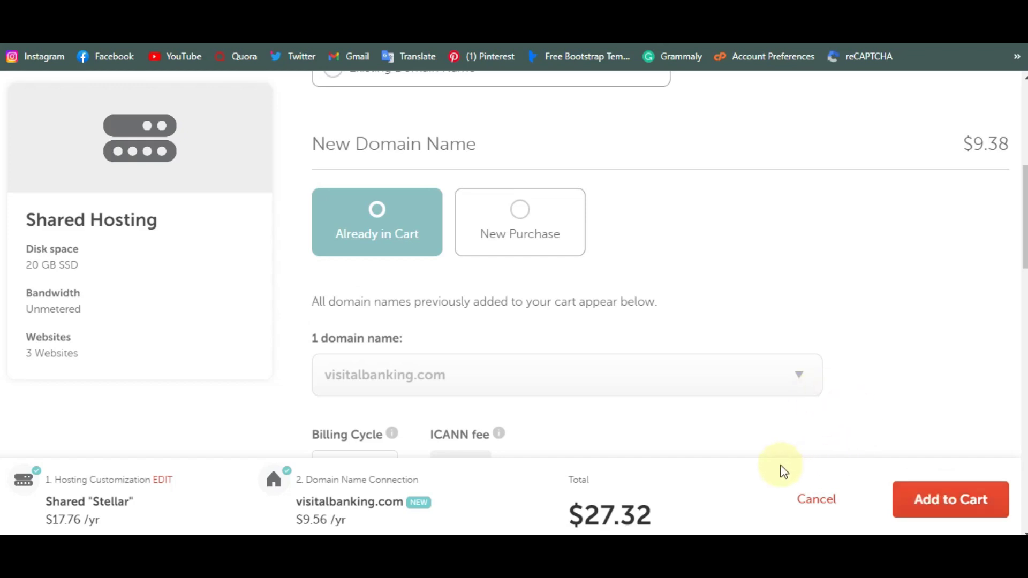
pyautogui.scroll(-2, 783, 471)
pyautogui.scroll(2, 783, 471)
pyautogui.scroll(-1, 783, 472)
pyautogui.scroll(3, 783, 471)
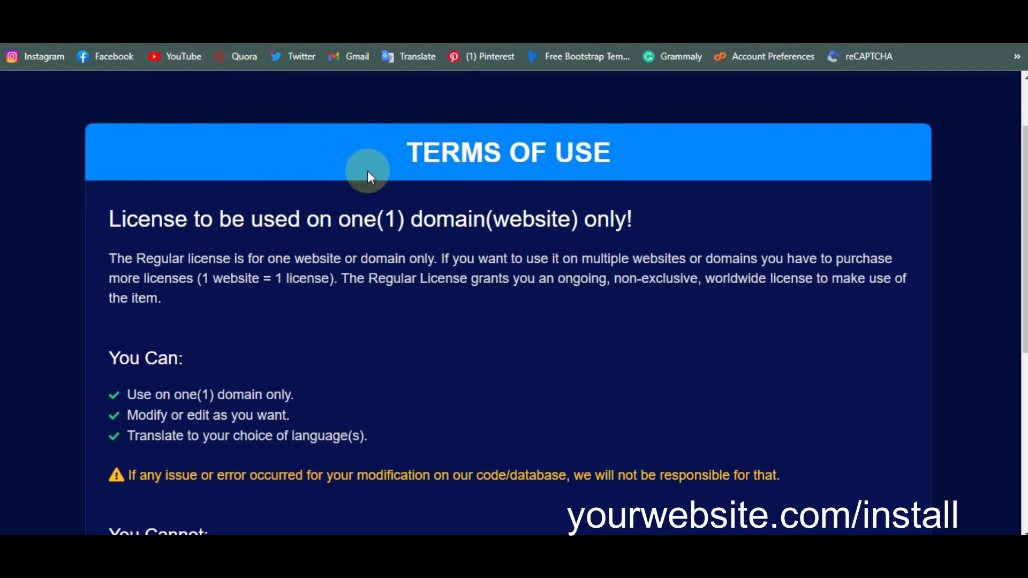
# Step: Read the Viserlab Terms of Use and accept them with I AGREE, NEXT STEP
pyautogui.scroll(-1, 402, 243)
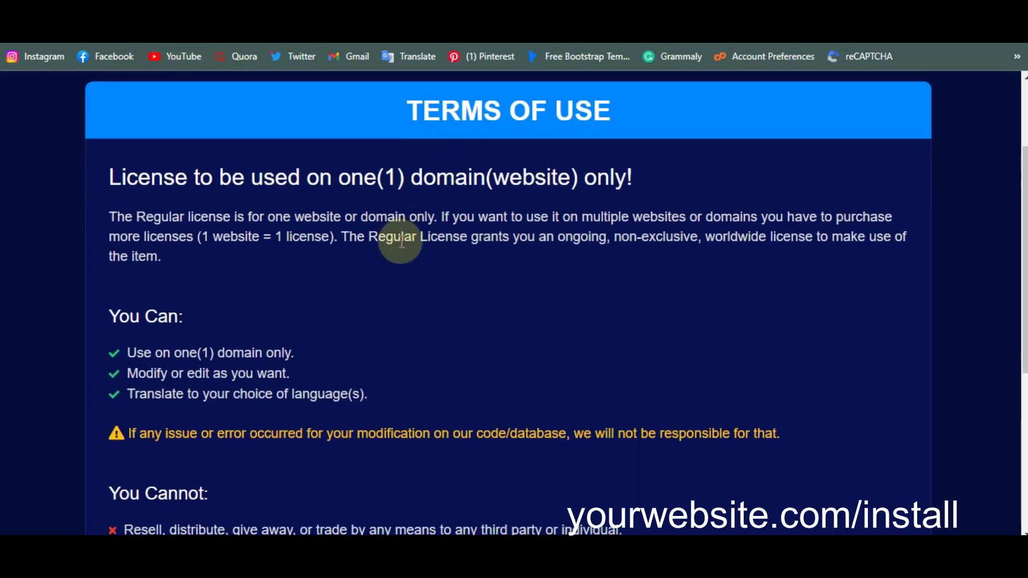
pyautogui.scroll(-1, 402, 242)
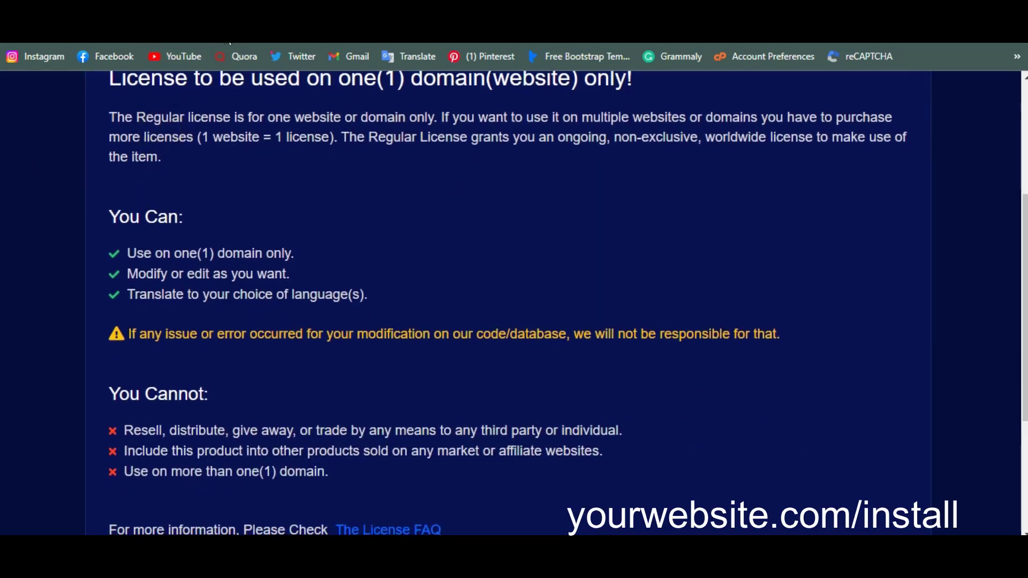
pyautogui.scroll(-1, 450, 270)
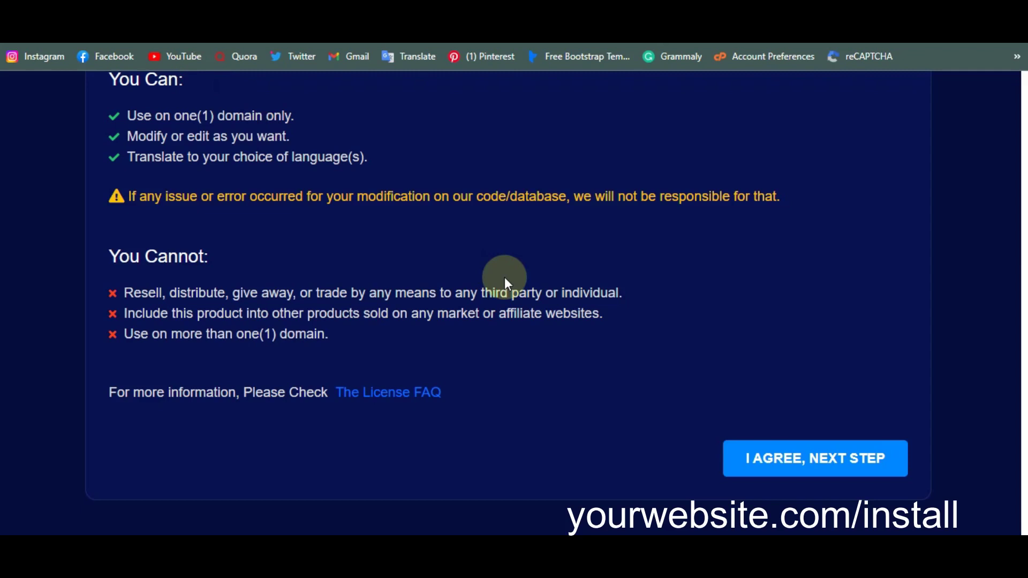
pyautogui.click(825, 465)
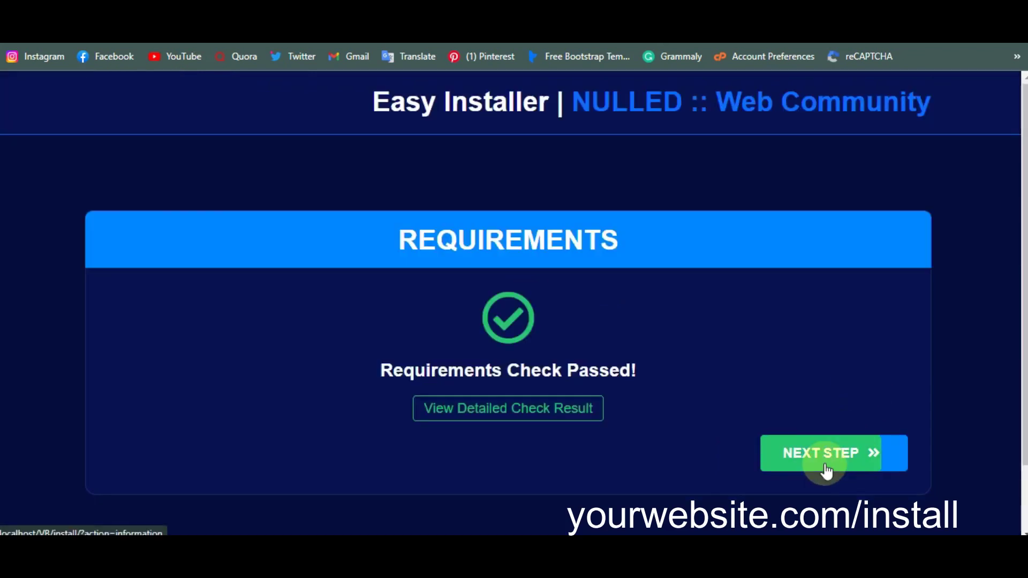
# Step: Expand the detailed check results and review PHP 8.1, extensions and 0775 folder permissions all passing
pyautogui.scroll(-1, 707, 339)
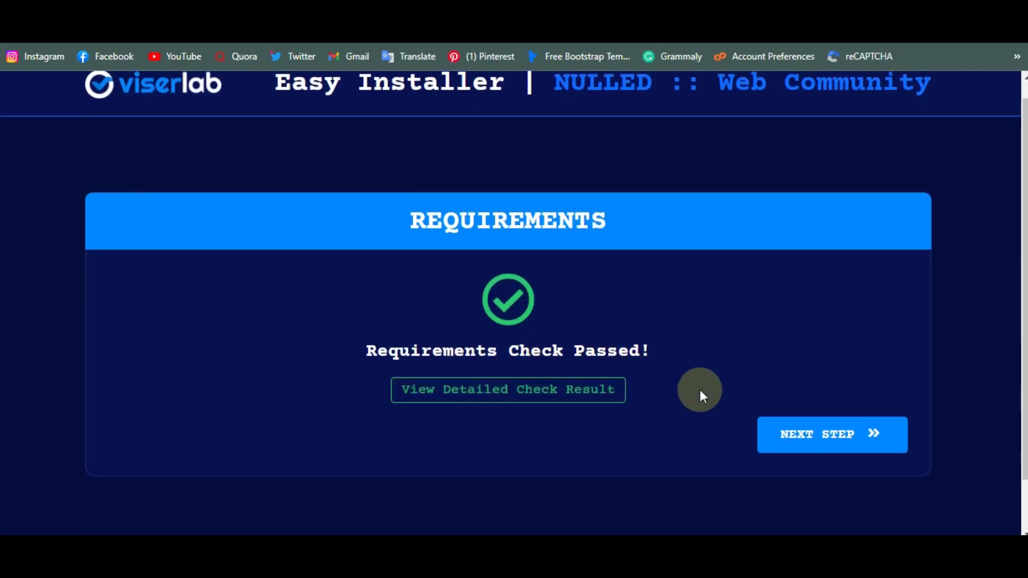
pyautogui.click(553, 396)
pyautogui.scroll(-3, 552, 397)
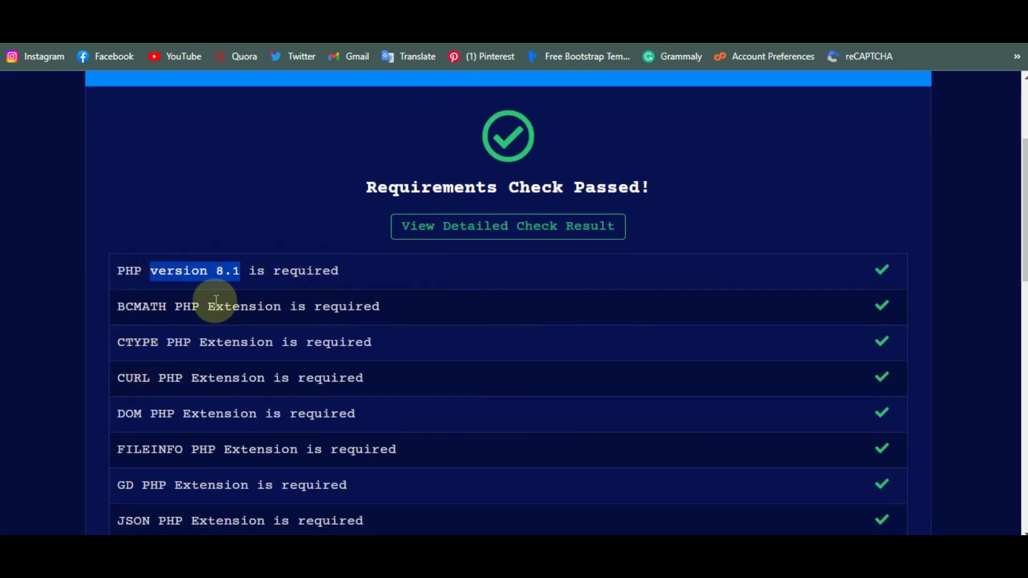
pyautogui.moveTo(98, 296); pyautogui.dragTo(362, 291)
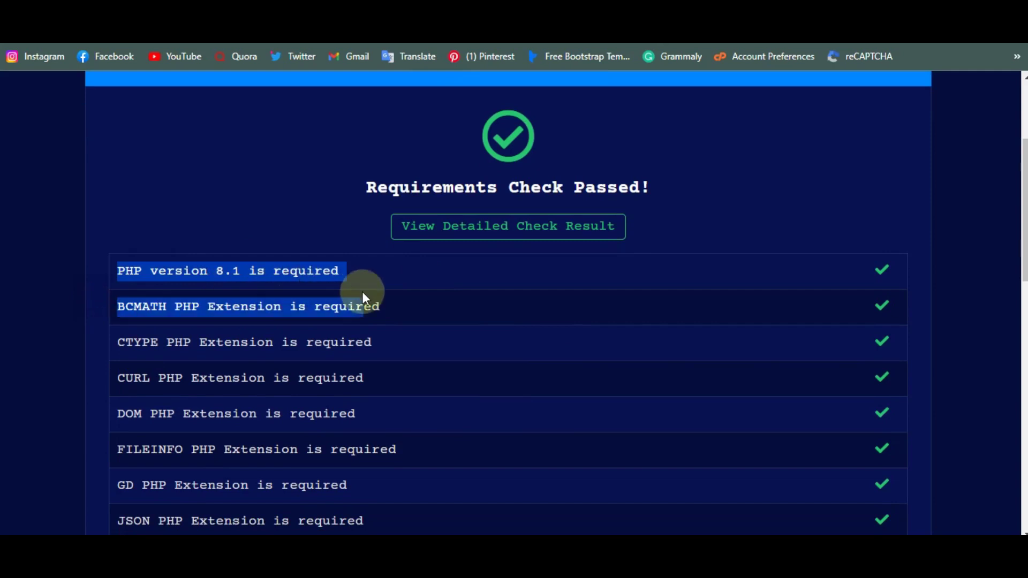
pyautogui.scroll(-1, 329, 403)
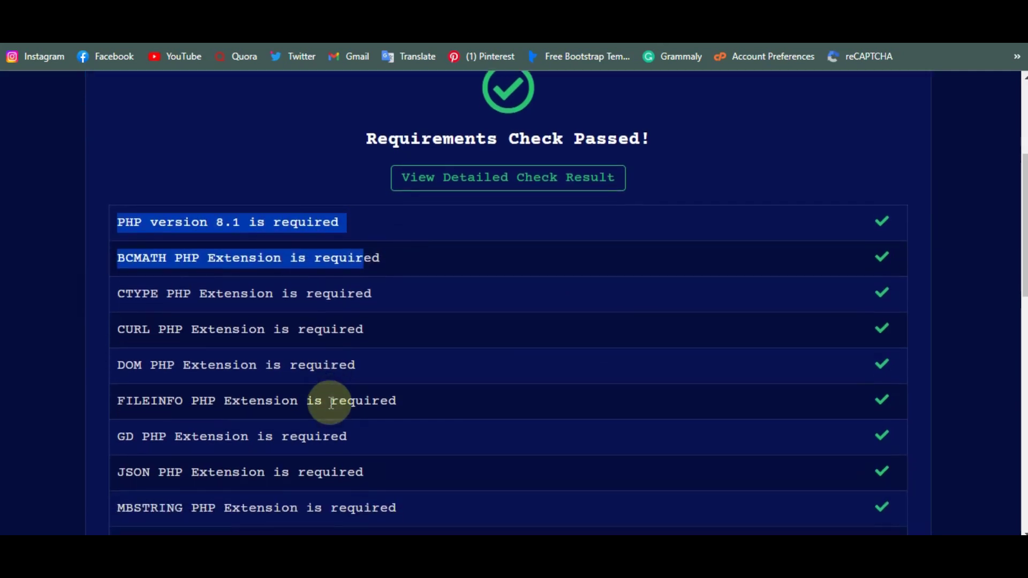
pyautogui.scroll(-2, 330, 403)
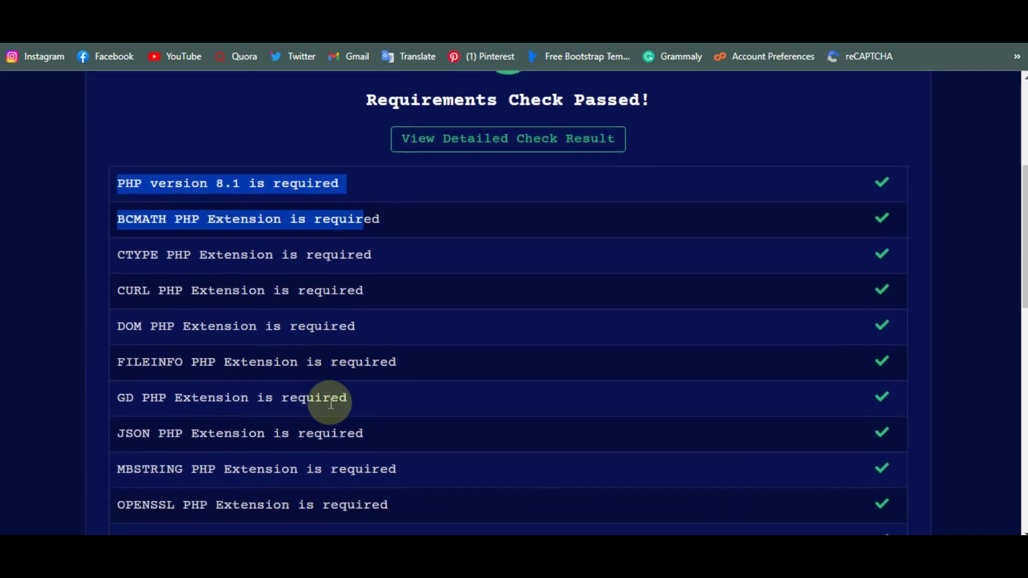
pyautogui.moveTo(127, 325); pyautogui.dragTo(141, 325)
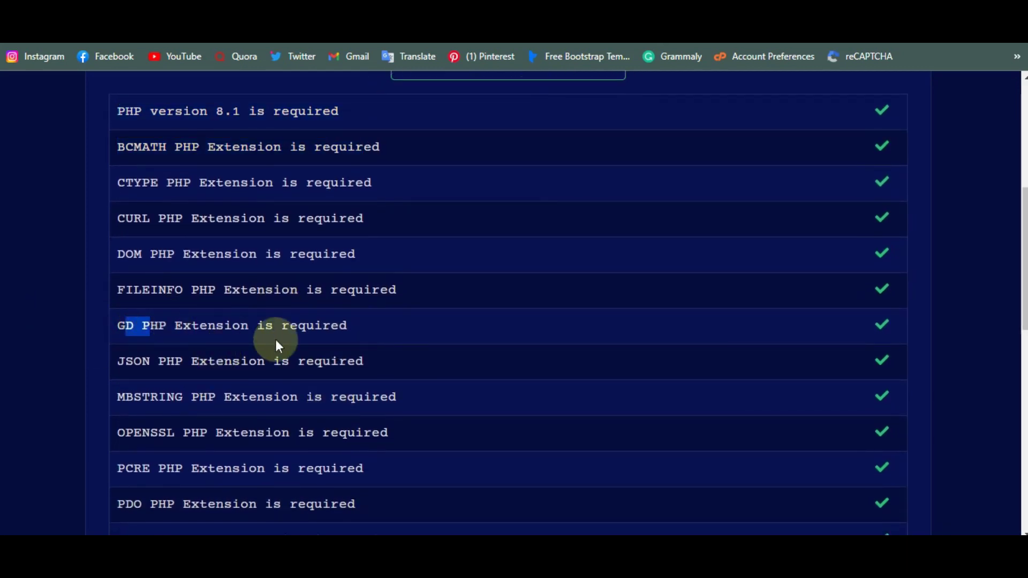
pyautogui.scroll(-1, 277, 342)
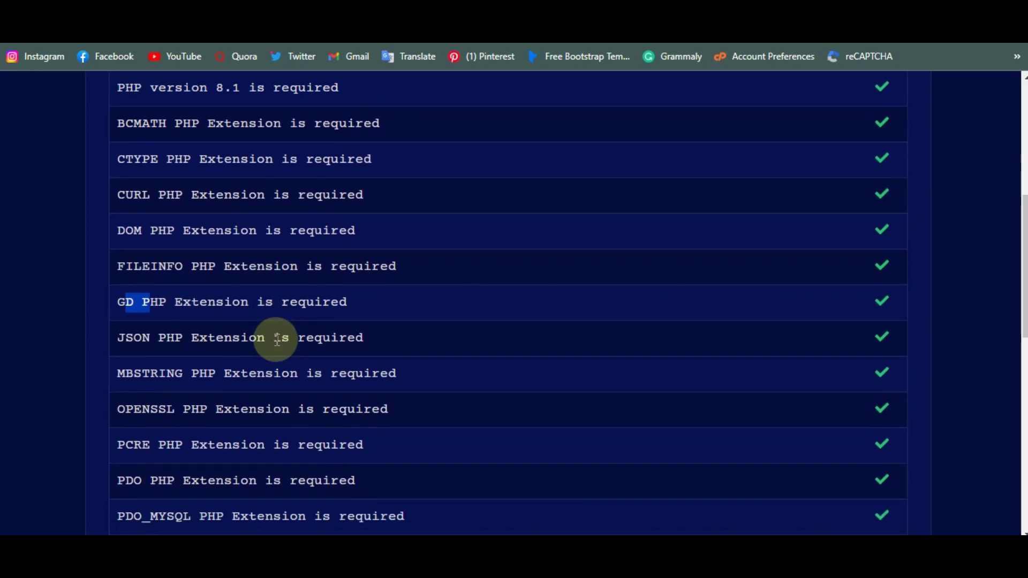
pyautogui.scroll(-10, 278, 340)
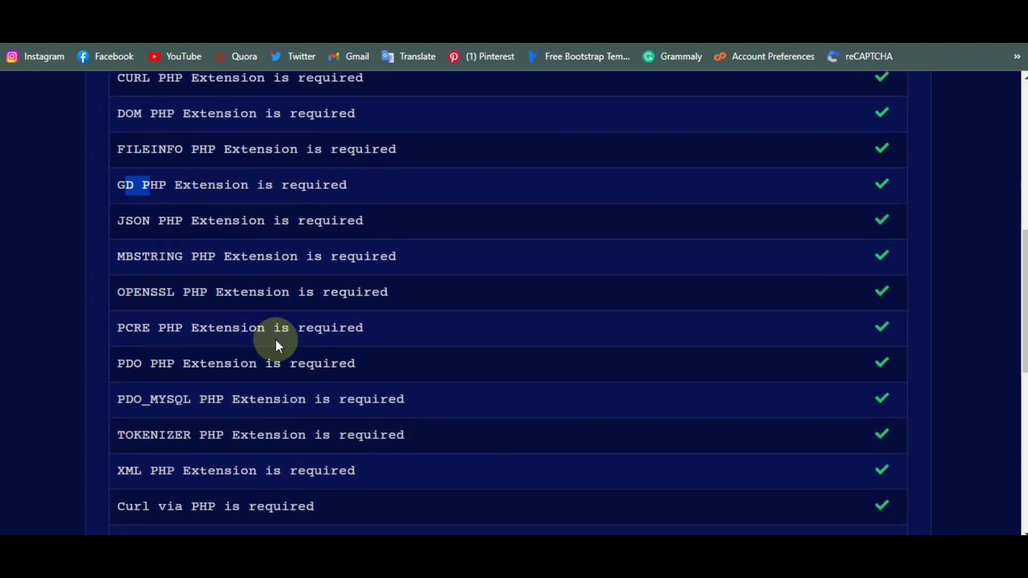
pyautogui.scroll(1, 275, 340)
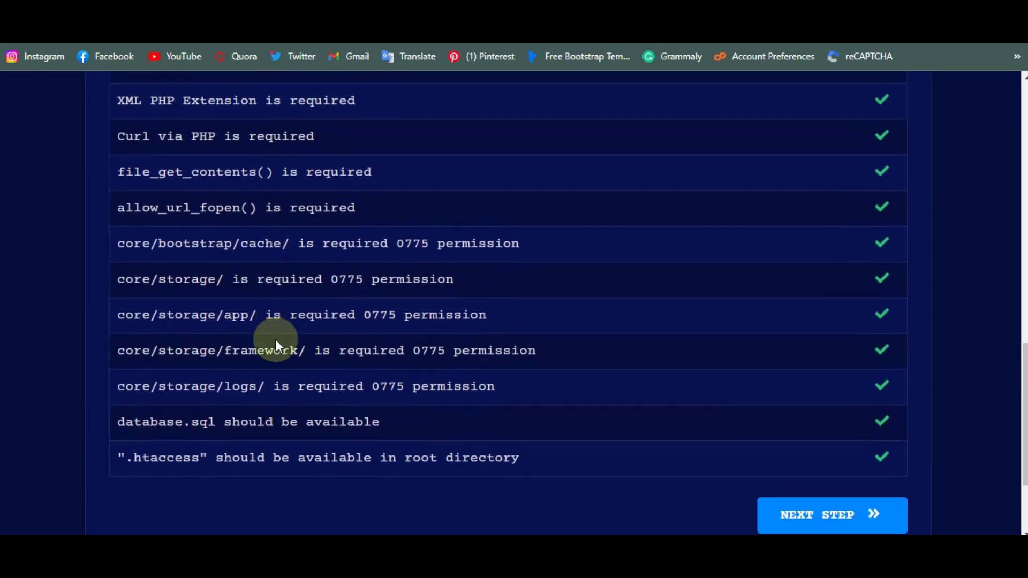
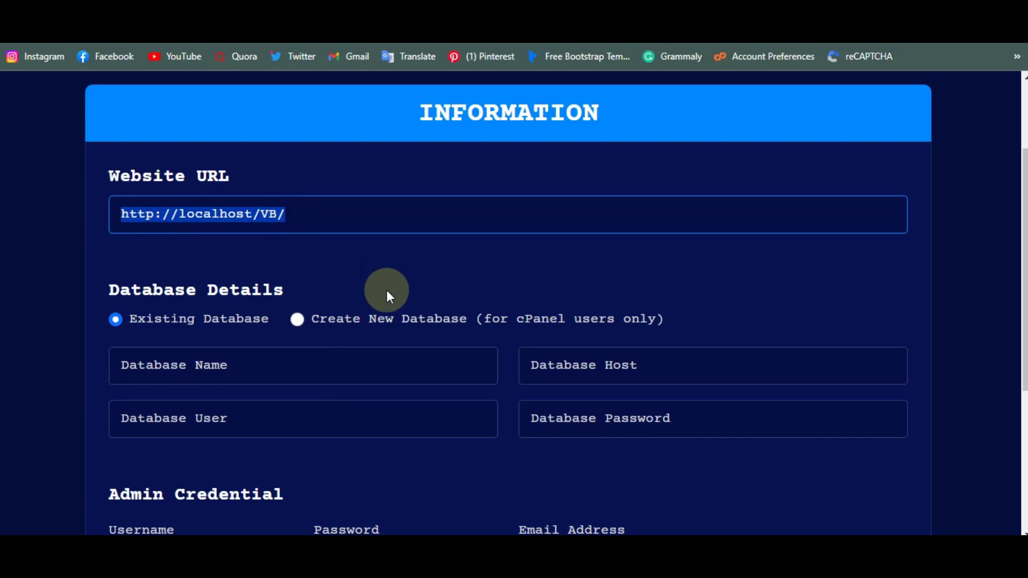
# Step: From the phpMyAdmin server home, go to User accounts and start adding a new account
pyautogui.scroll(-1, 387, 291)
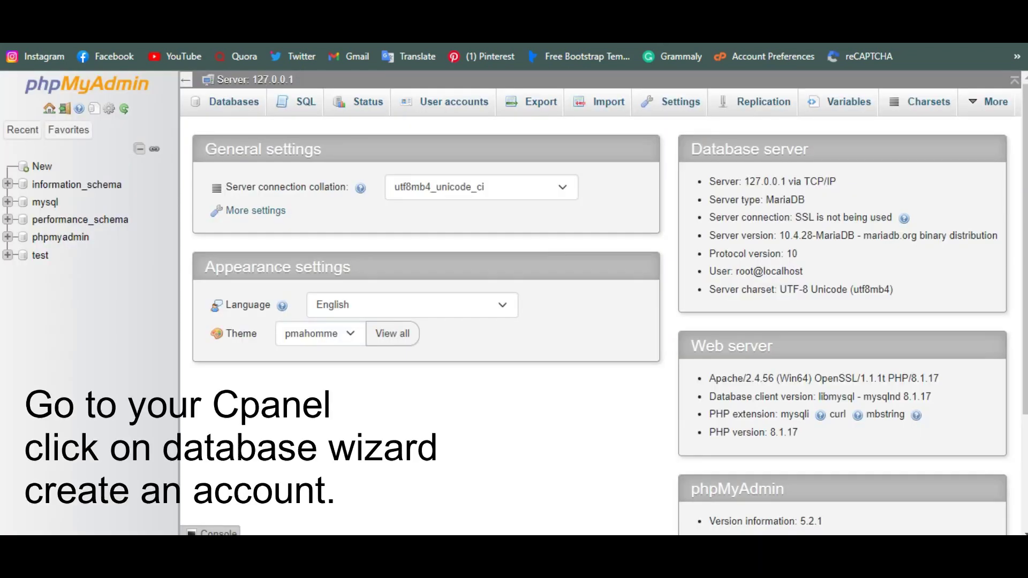
pyautogui.click(49, 110)
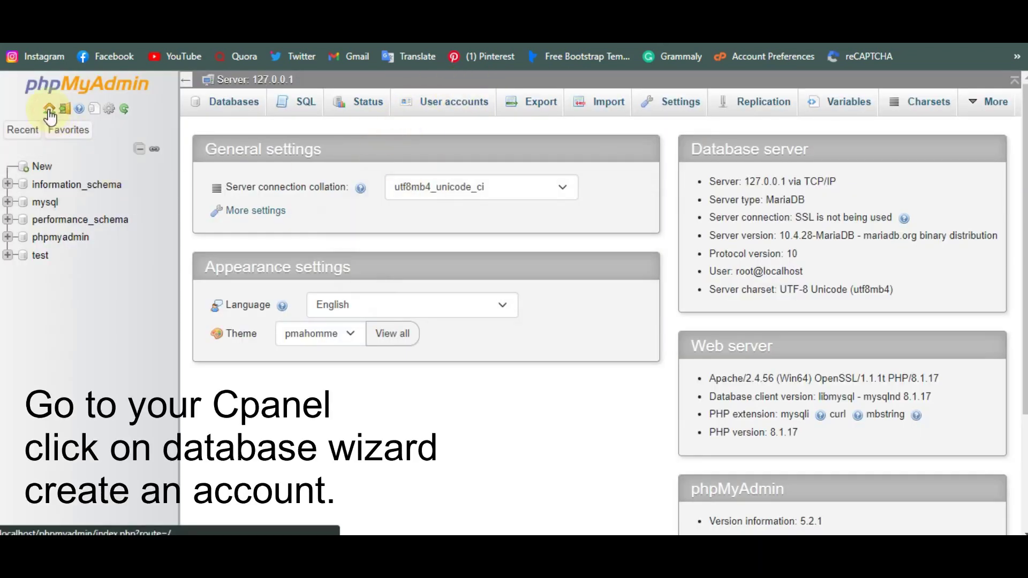
pyautogui.click(459, 102)
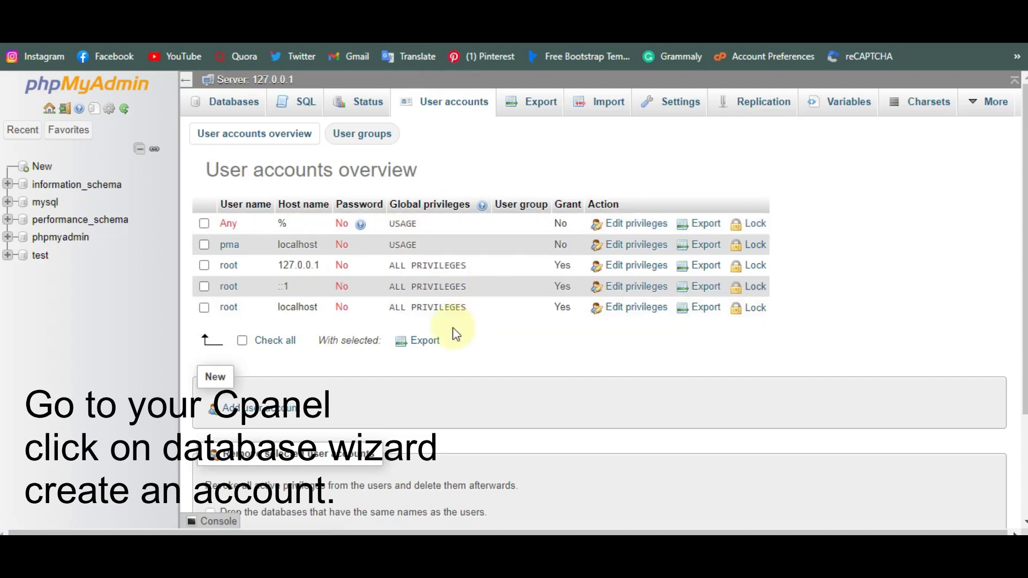
pyautogui.scroll(-2, 453, 329)
pyautogui.scroll(1, 453, 329)
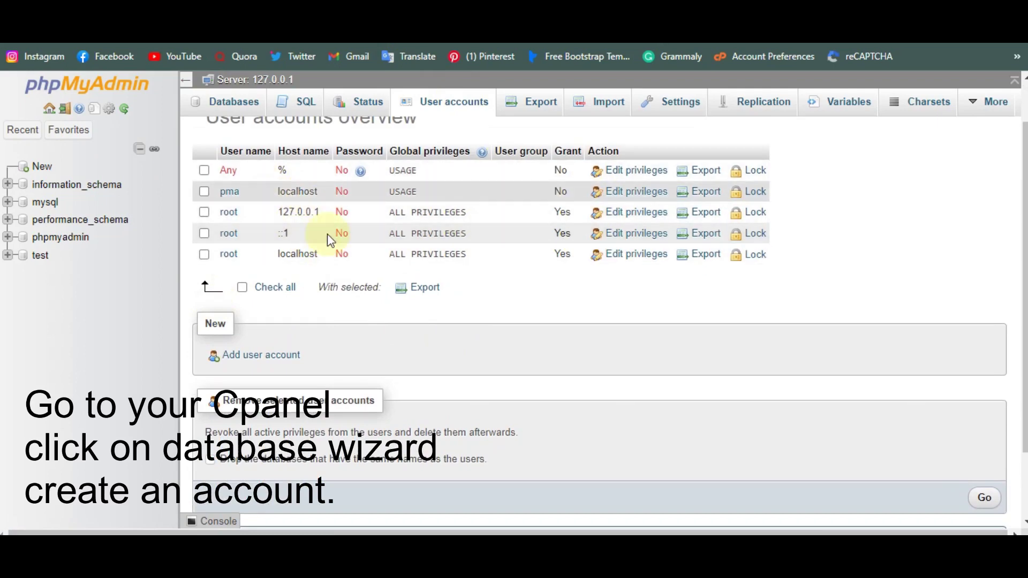
pyautogui.scroll(2, 329, 239)
pyautogui.scroll(-2, 330, 238)
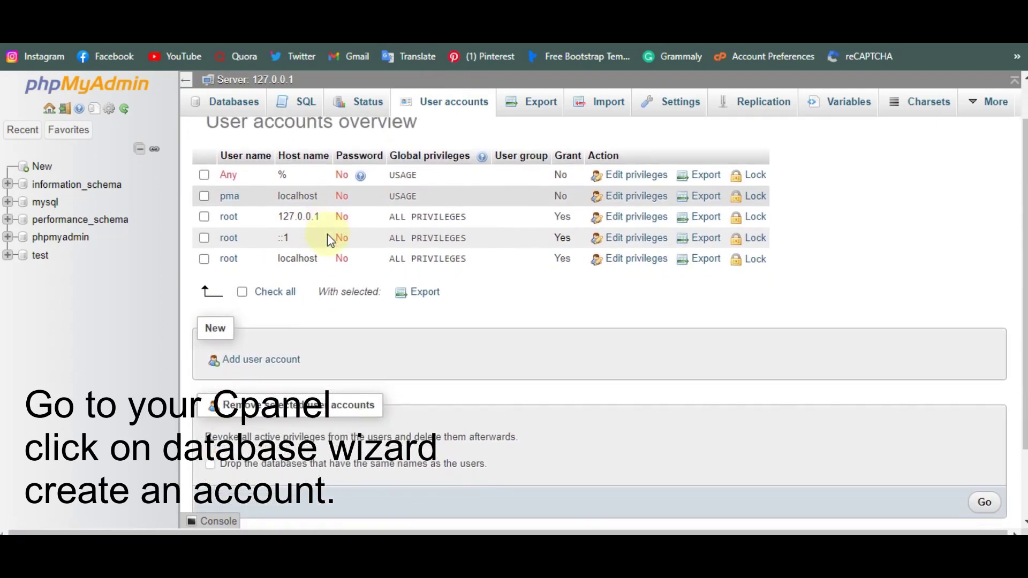
pyautogui.click(263, 369)
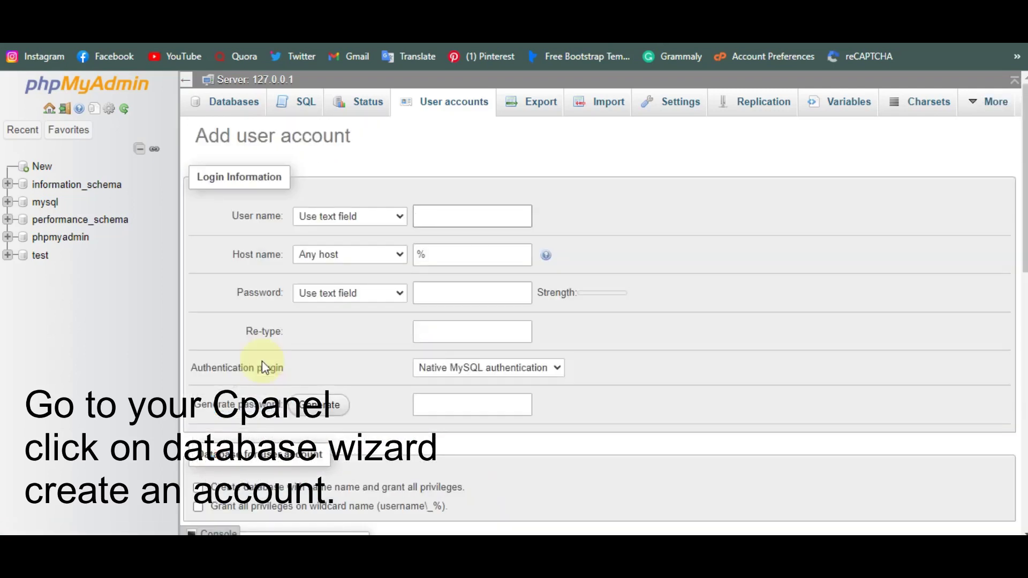
# Step: Enter user name vb, restrict the host to Local, and type and retype the password
pyautogui.click(454, 228)
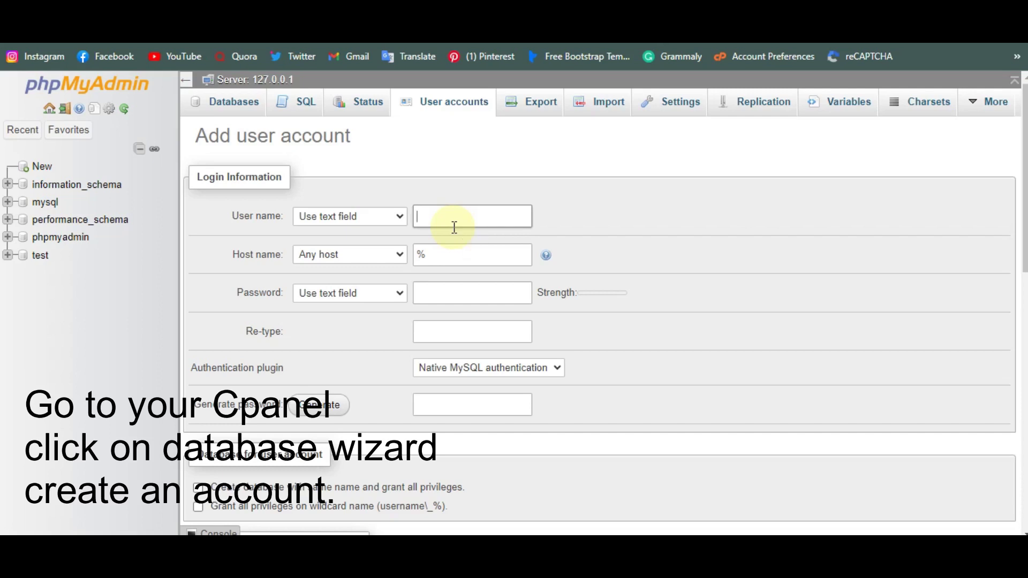
pyautogui.click(363, 254)
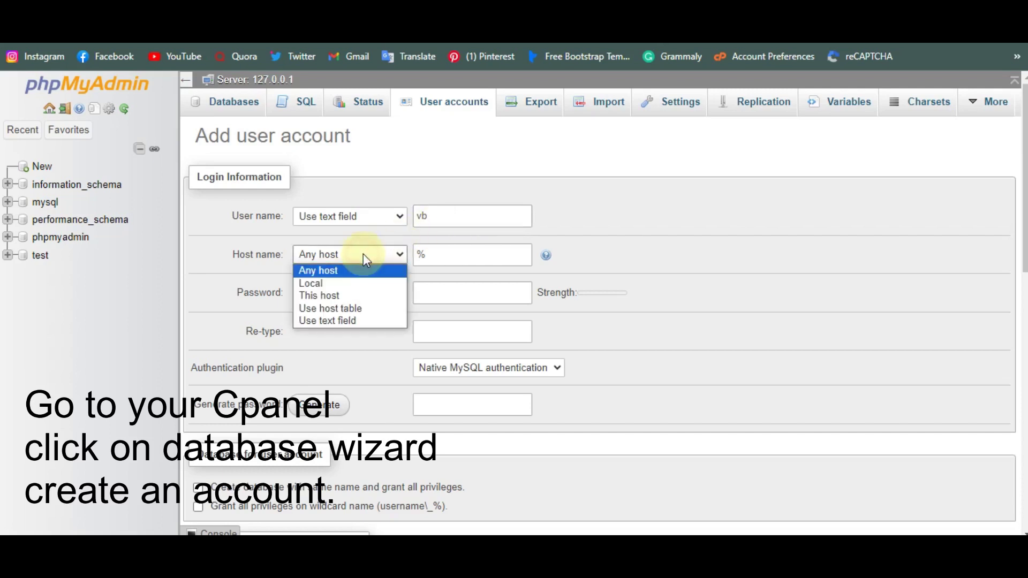
pyautogui.click(351, 284)
pyautogui.click(451, 292)
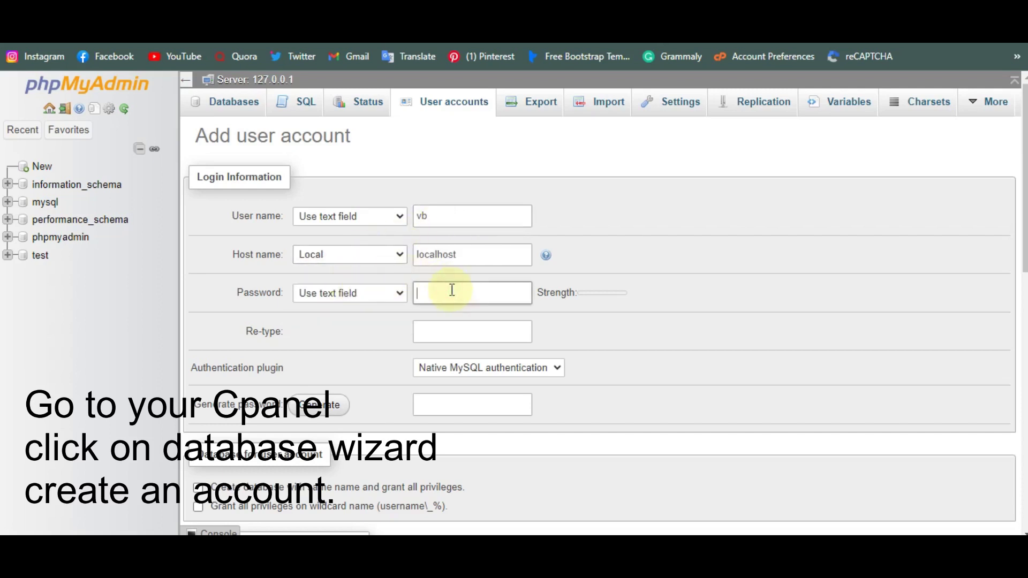
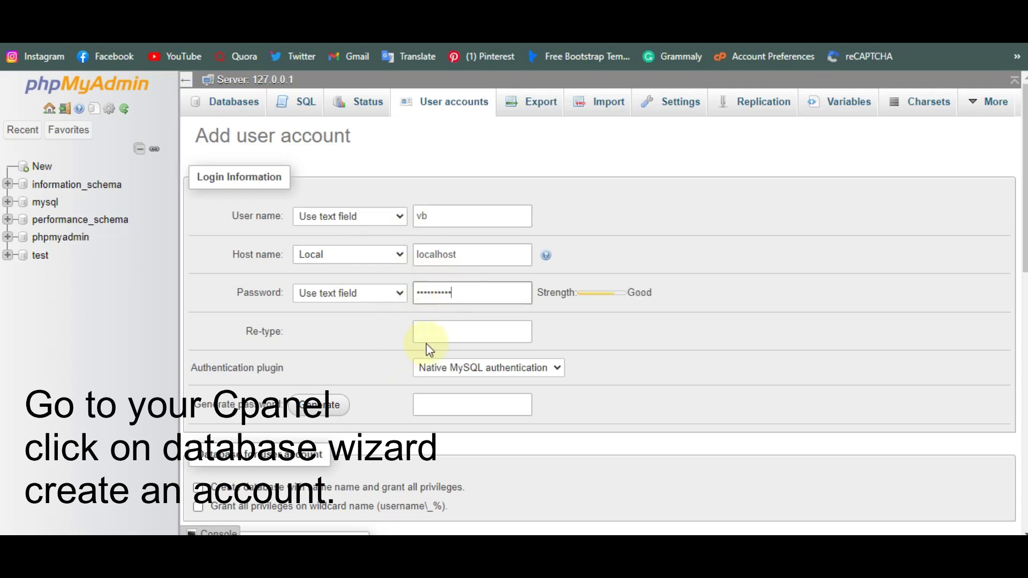
pyautogui.click(432, 327)
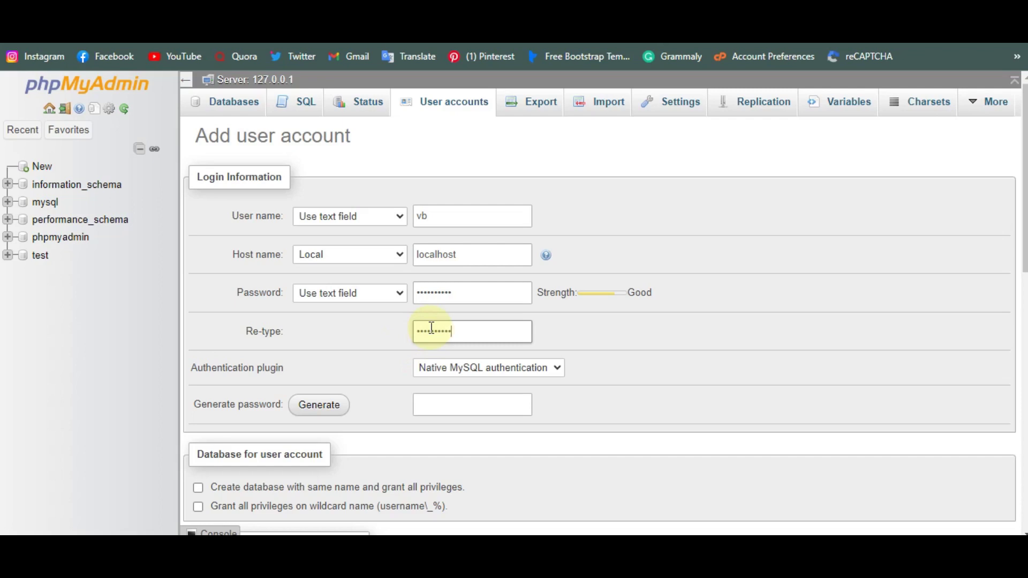
# Step: Create a same-named database, check all global privileges, and create the user
pyautogui.scroll(-3, 407, 417)
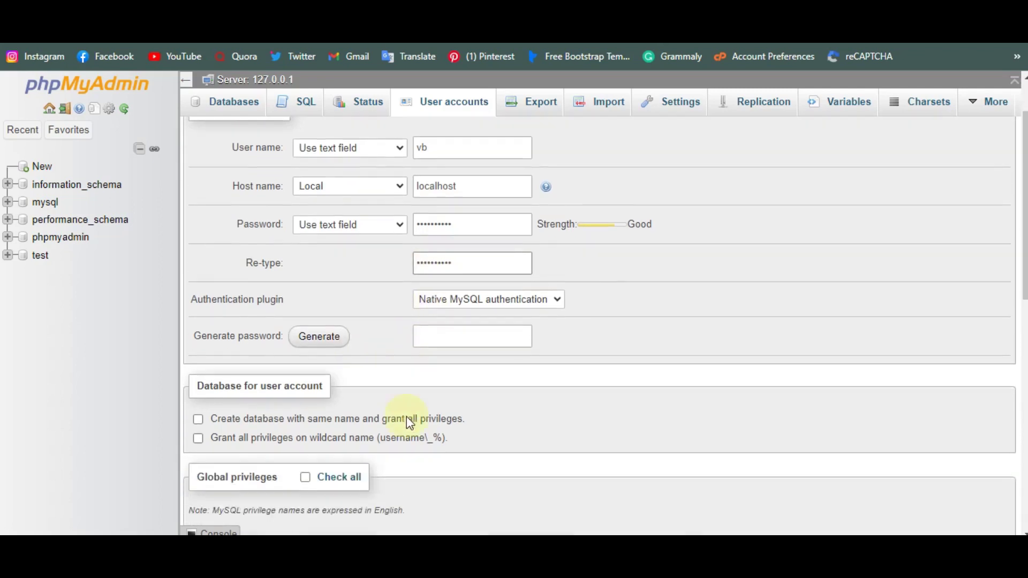
pyautogui.click(197, 312)
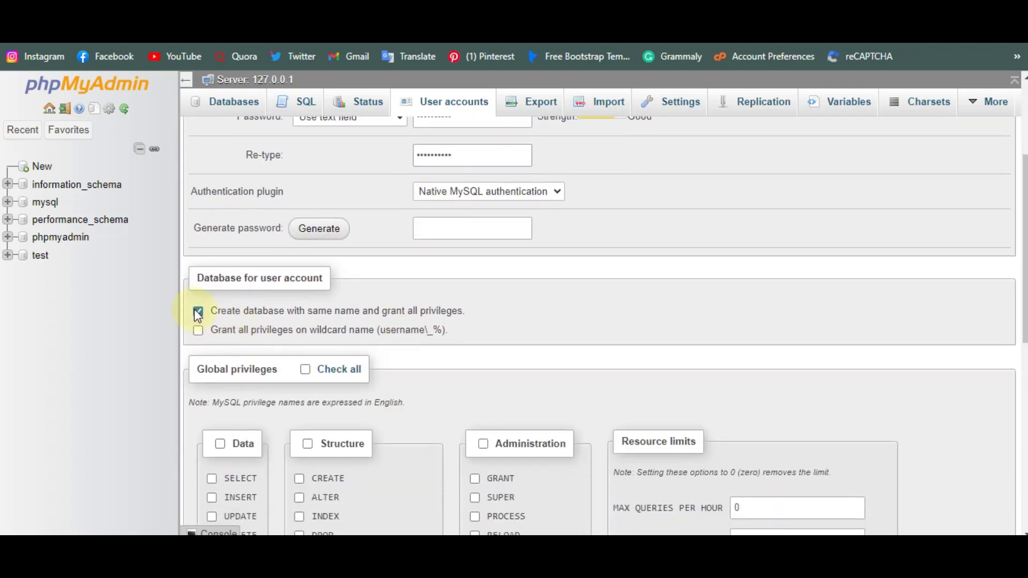
pyautogui.click(304, 369)
pyautogui.scroll(-5, 303, 367)
pyautogui.scroll(4, 303, 367)
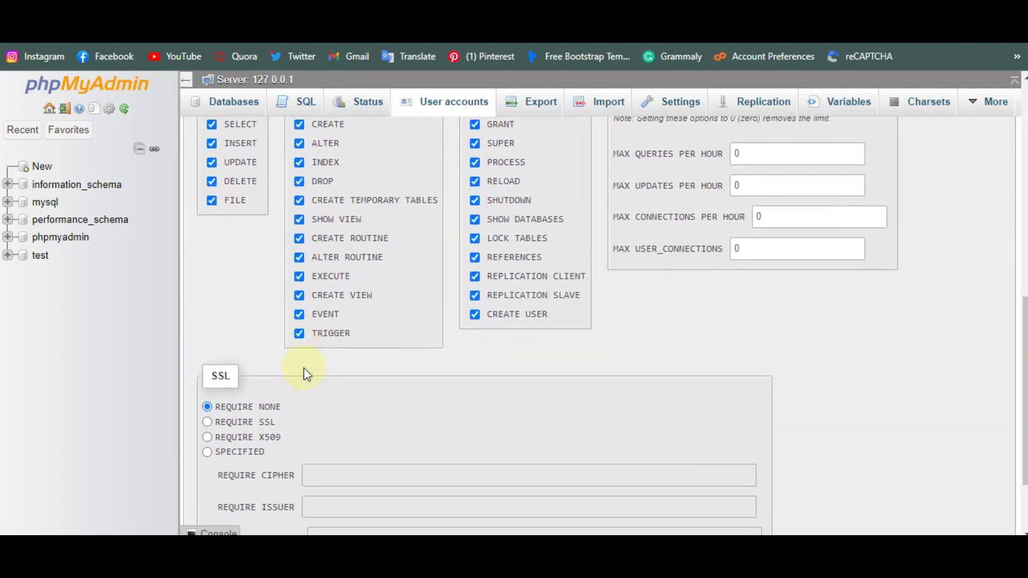
pyautogui.scroll(-6, 304, 368)
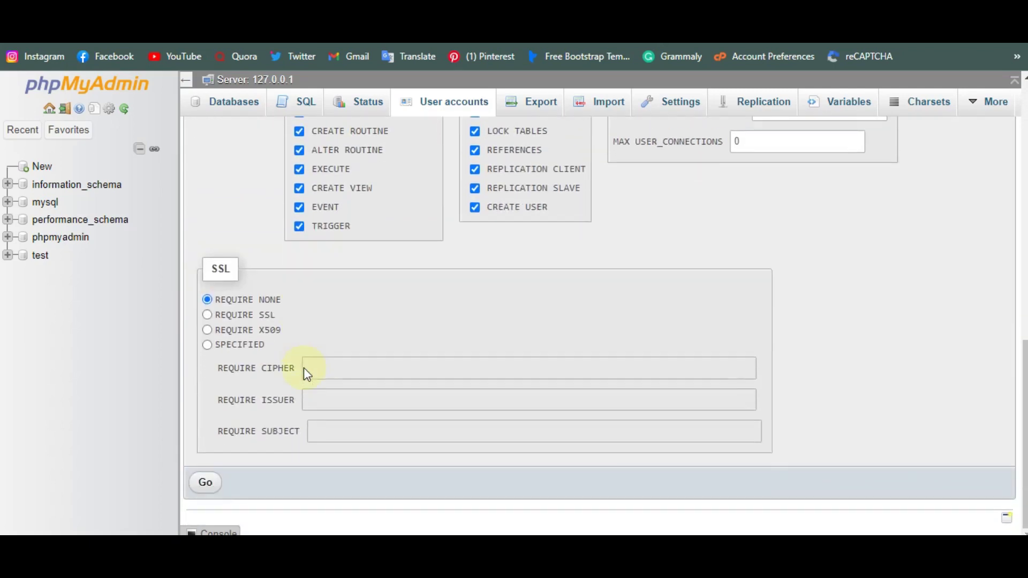
pyautogui.click(209, 484)
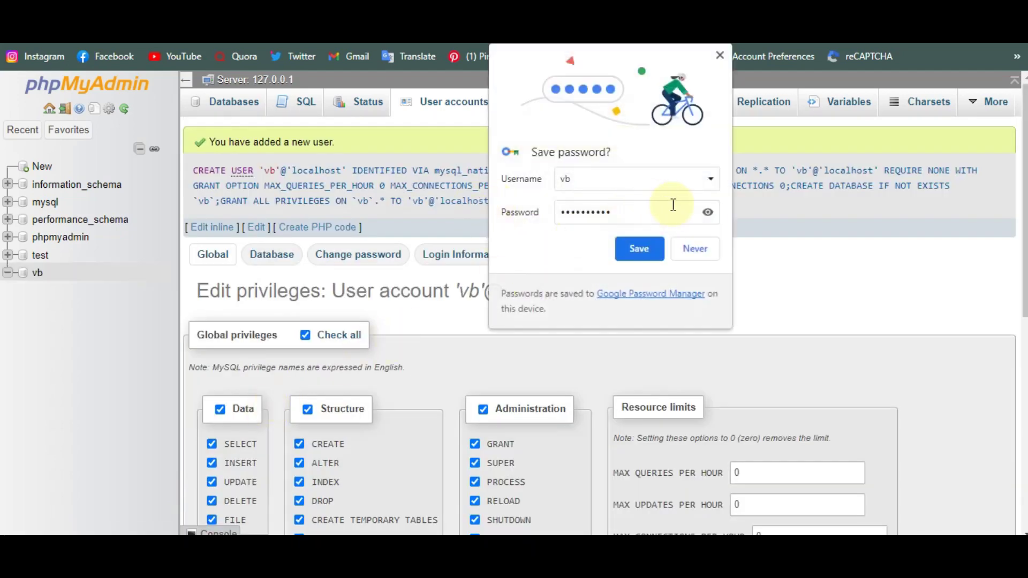
# Step: Dismiss Chrome's save-password prompt and return to the installer's database name field
pyautogui.click(713, 216)
pyautogui.moveTo(633, 210); pyautogui.dragTo(562, 212)
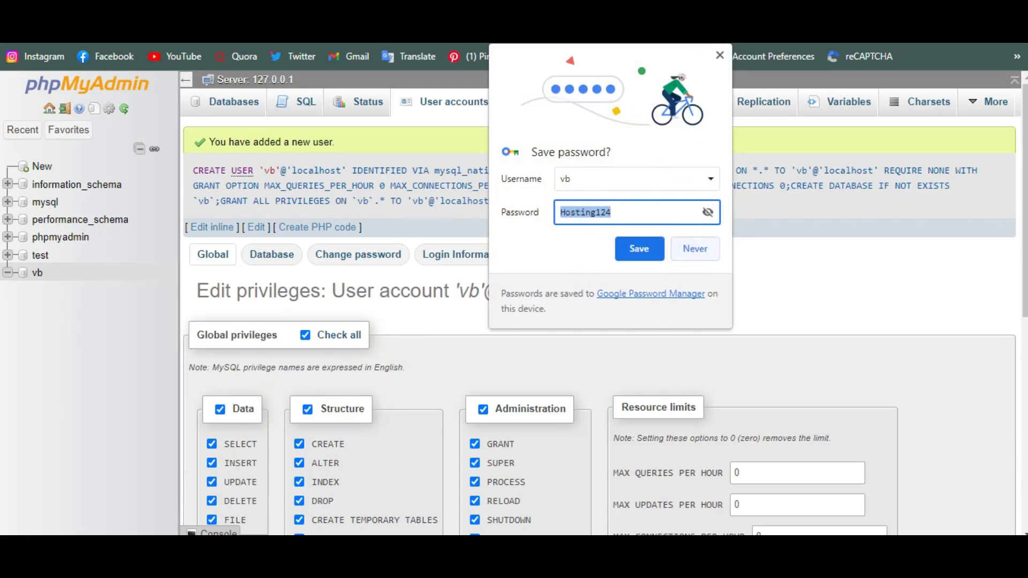
pyautogui.click(720, 57)
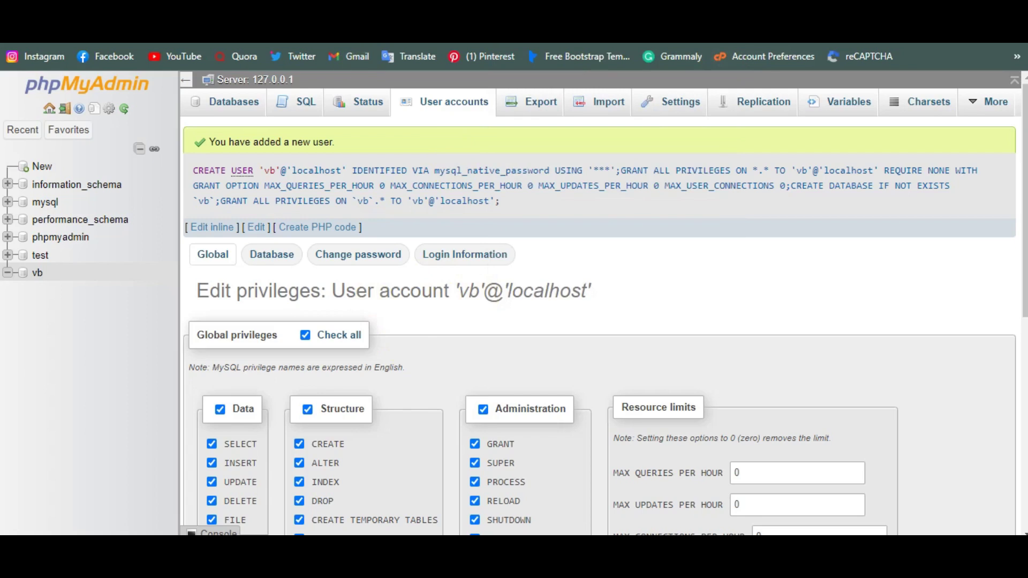
pyautogui.hotkey('ctrl', 'Tab')
pyautogui.click(253, 328)
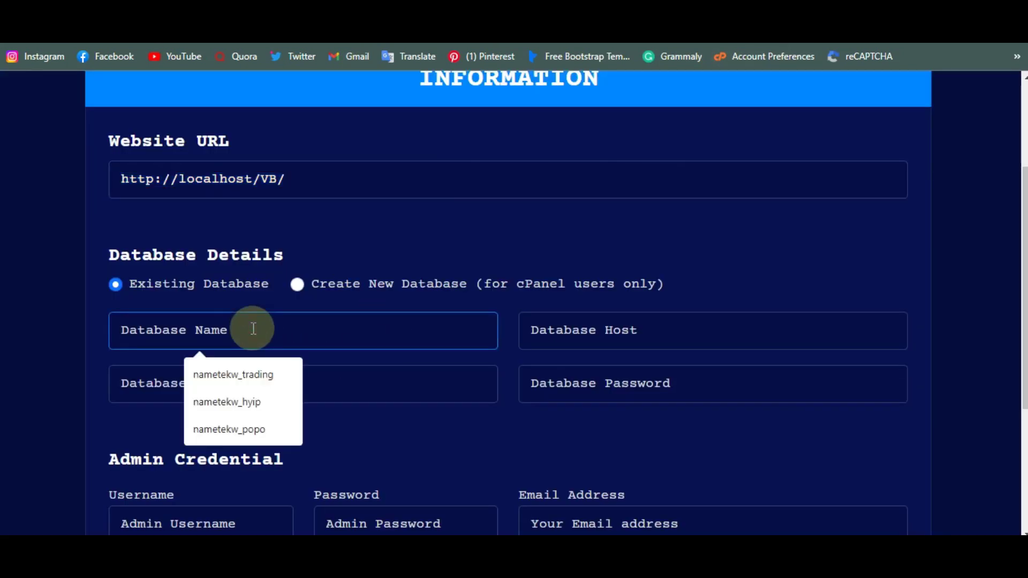
# Step: Fill in database name vb, user vb, host localhost and the saved database password
pyautogui.write('vb')
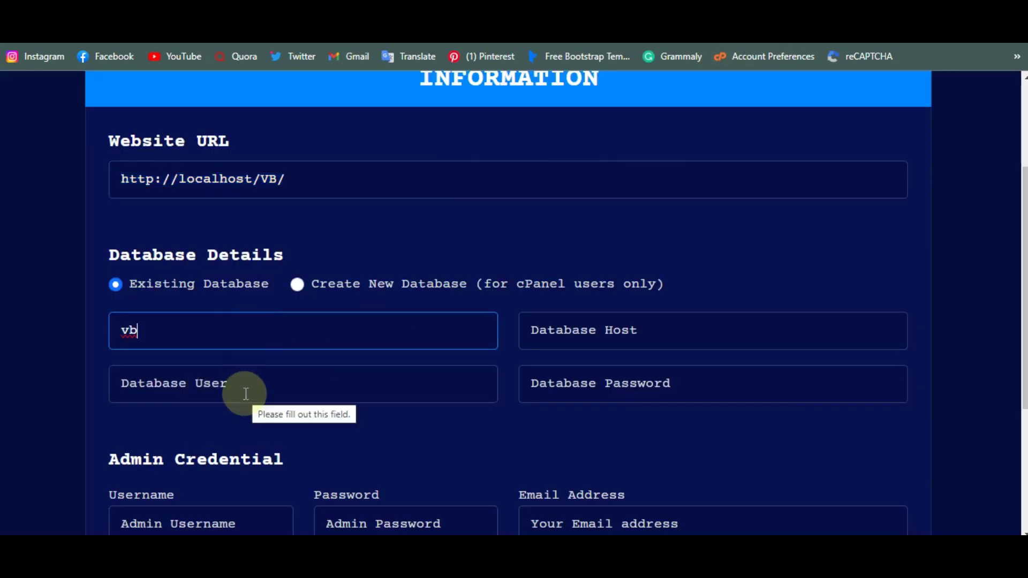
pyautogui.write('vb')
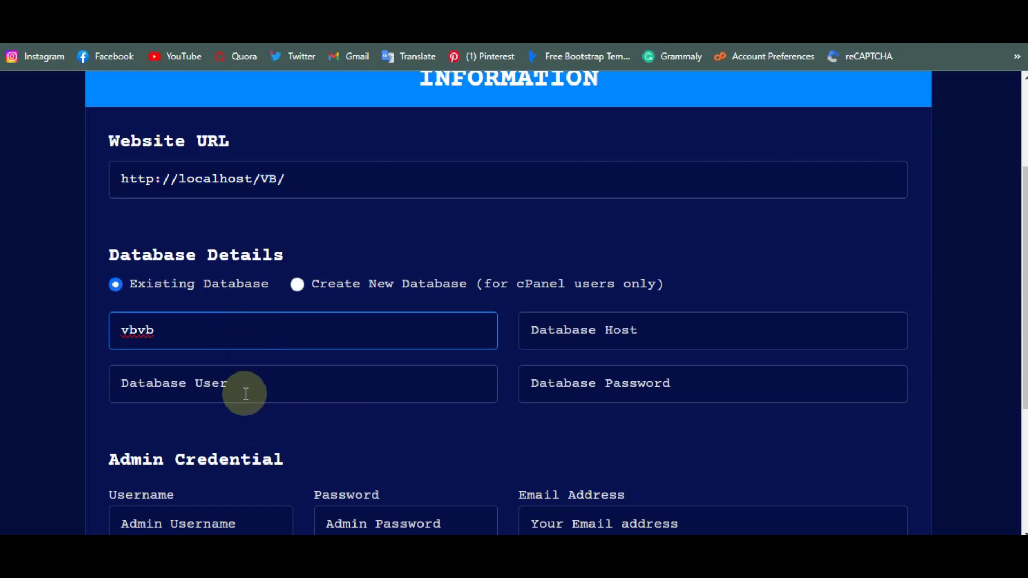
pyautogui.press('BackSpace')
pyautogui.press('BackSpace')
pyautogui.click(245, 394)
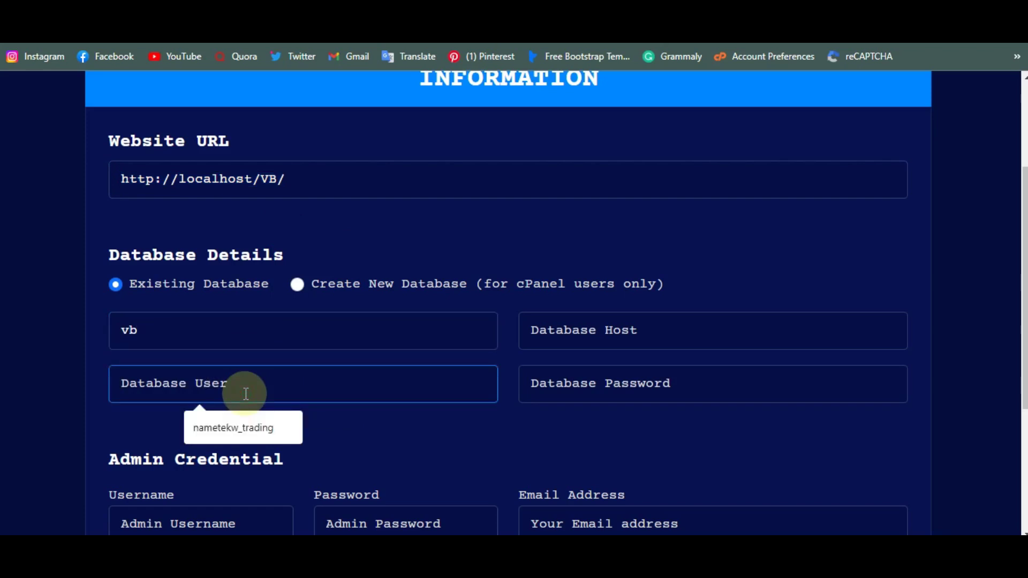
pyautogui.write('vb')
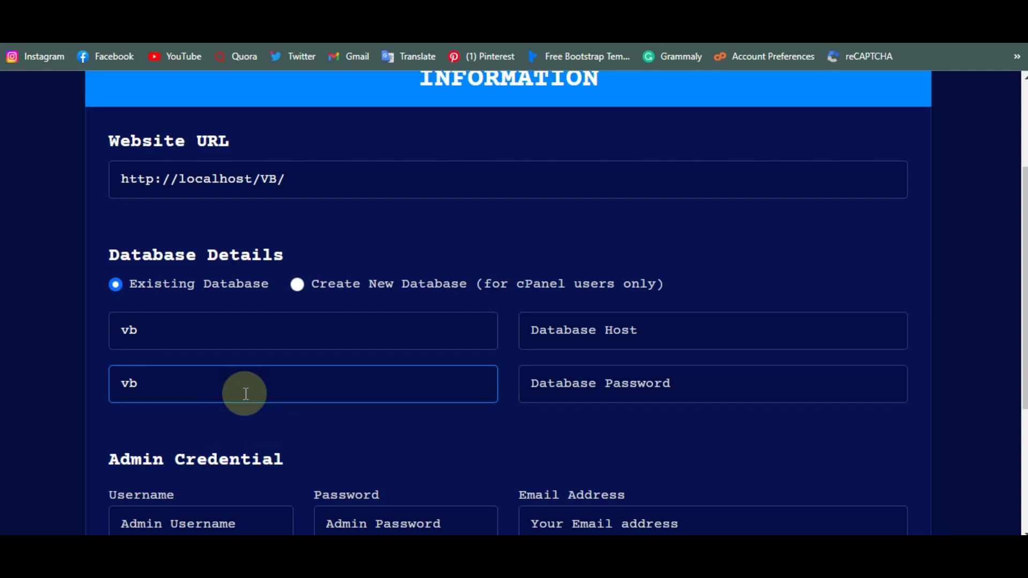
pyautogui.click(550, 332)
pyautogui.click(650, 375)
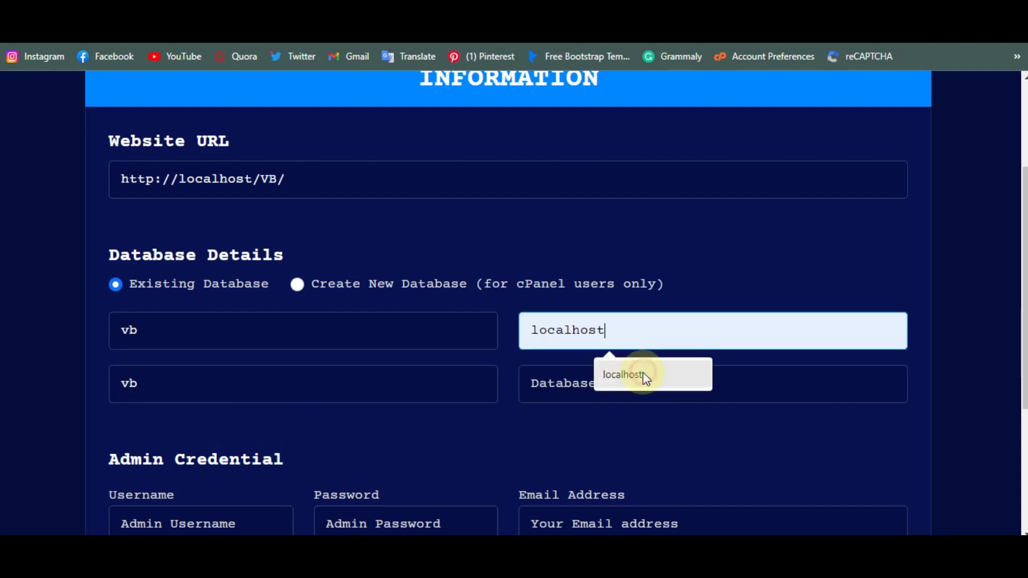
pyautogui.click(621, 393)
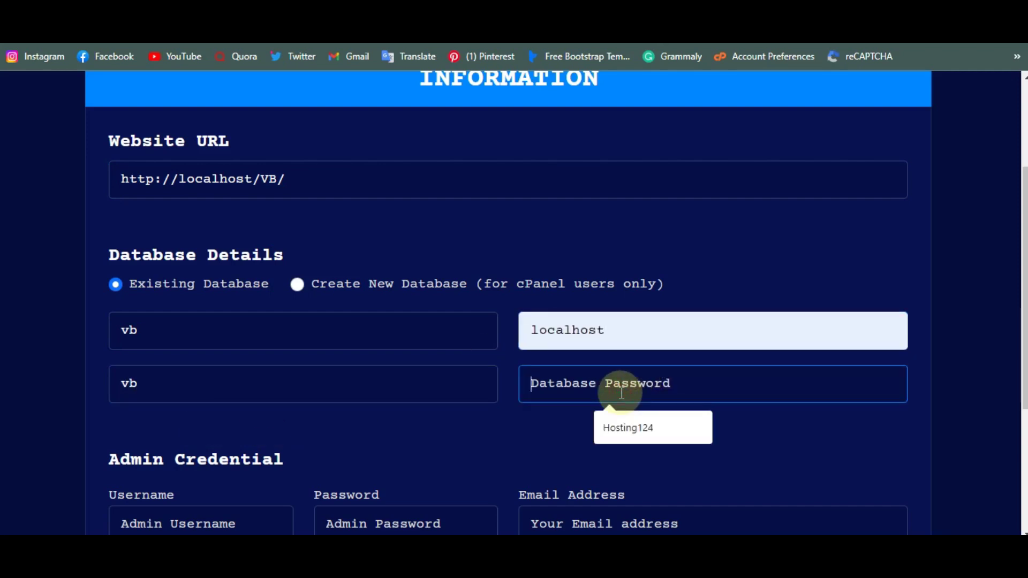
pyautogui.click(636, 428)
# Step: Enter admin username Admin, the admin password, and the admin e-mail from autofill
pyautogui.scroll(-3, 637, 428)
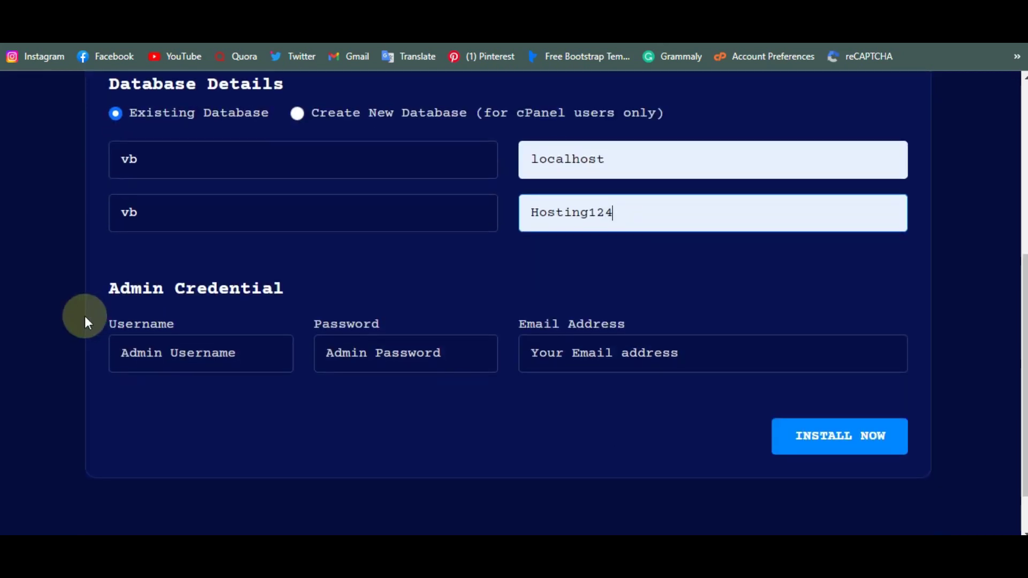
pyautogui.click(159, 344)
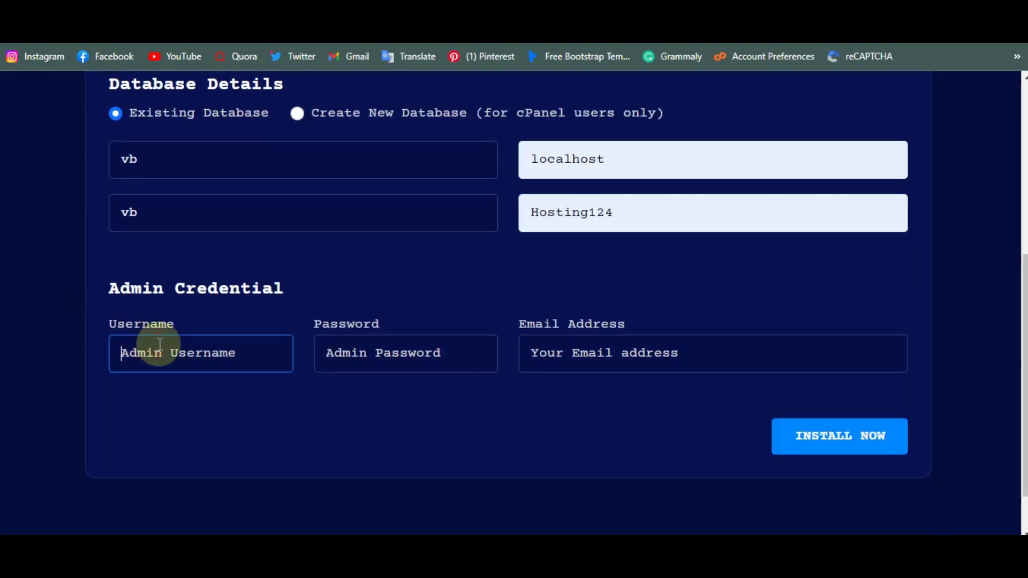
pyautogui.write('Admin')
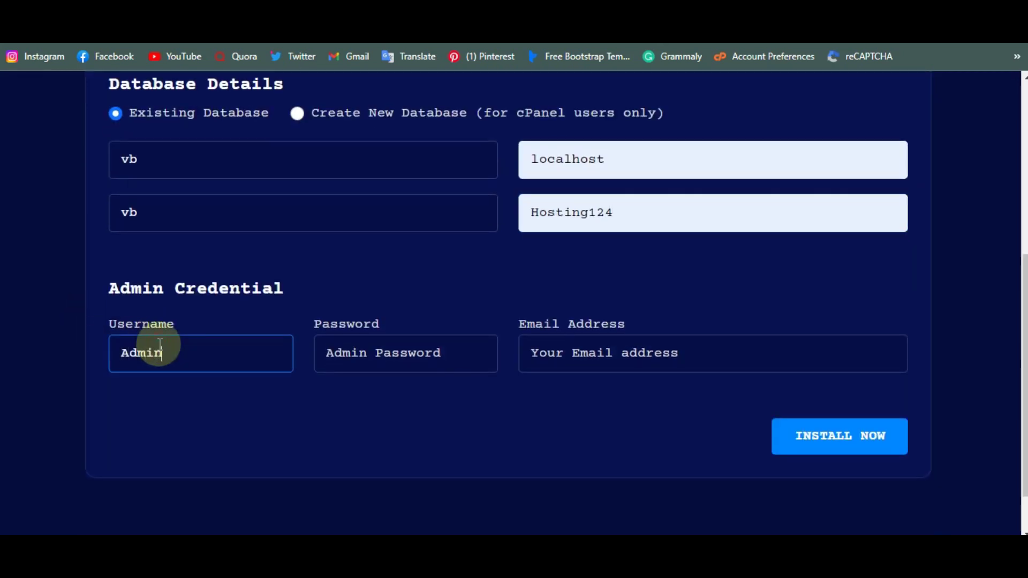
pyautogui.click(374, 349)
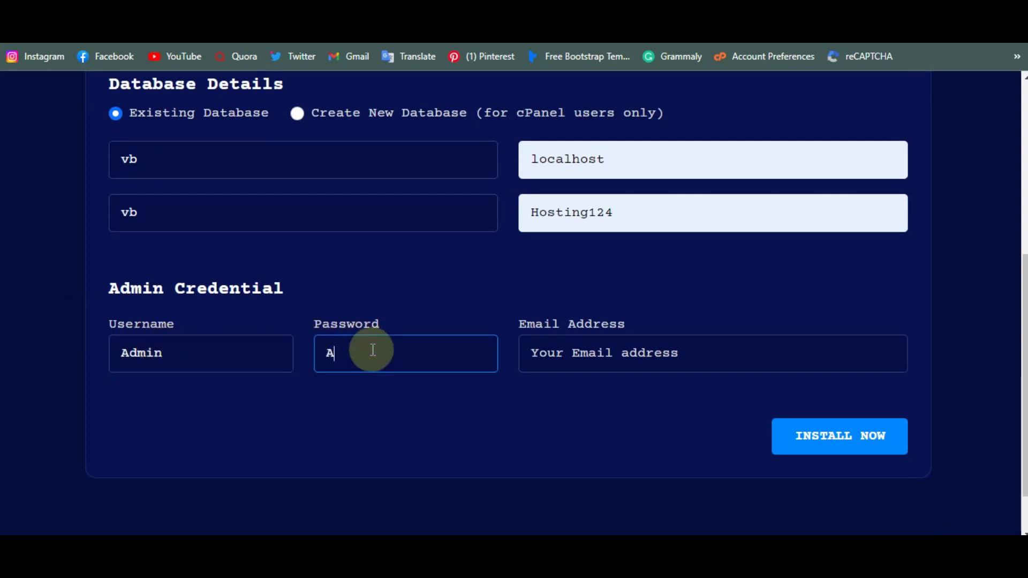
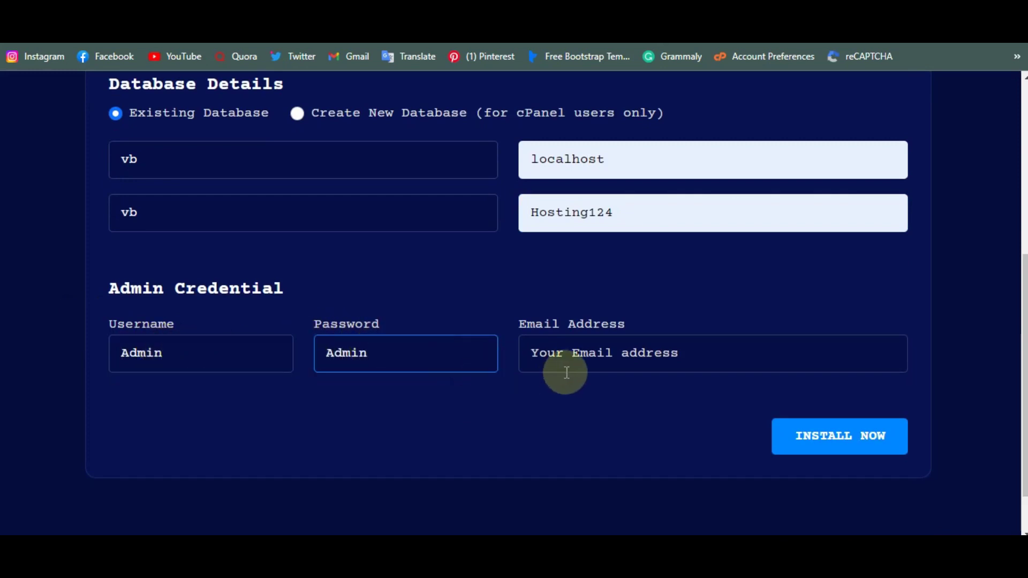
pyautogui.click(566, 373)
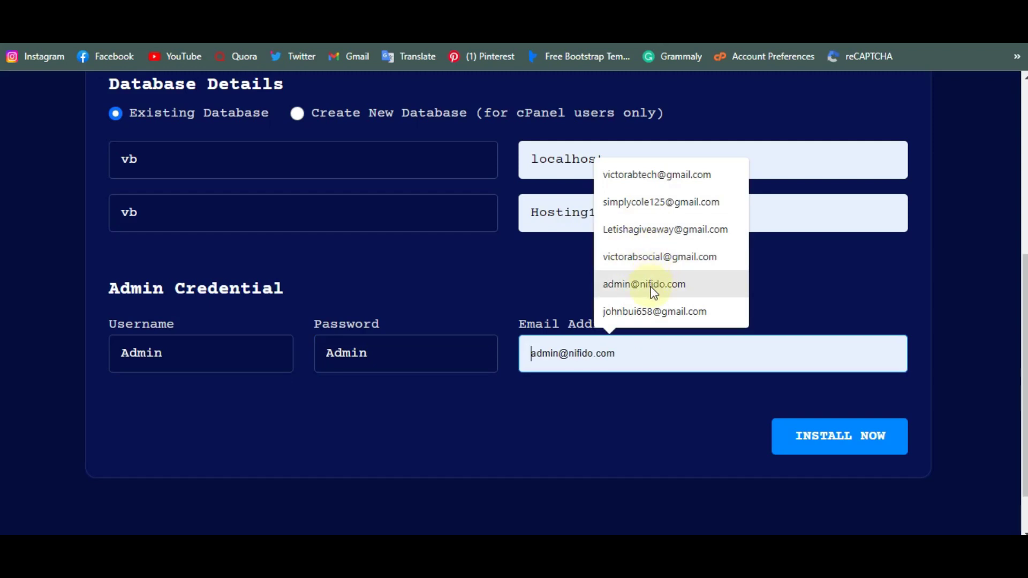
pyautogui.click(656, 201)
pyautogui.click(846, 441)
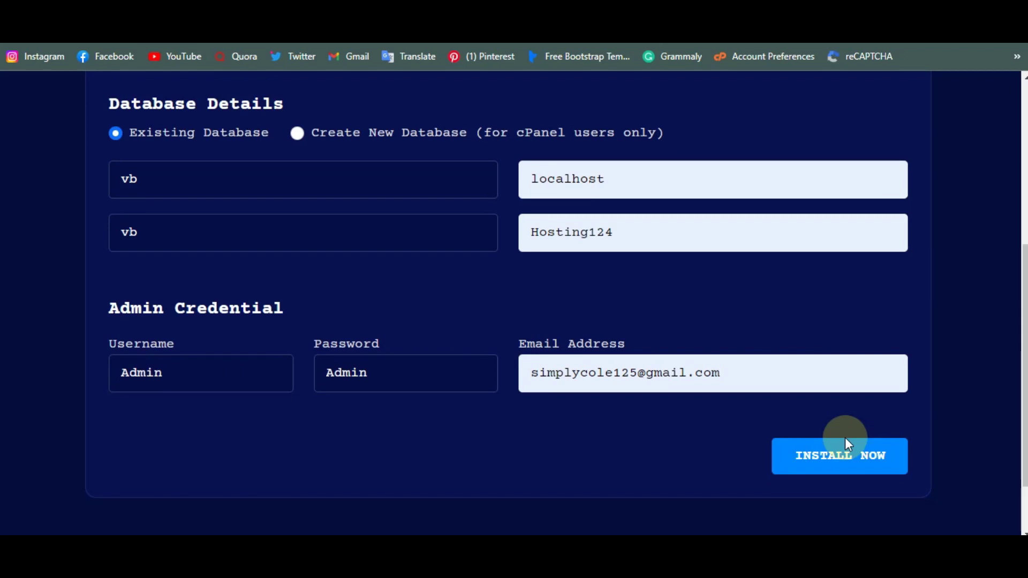
# Step: Run INSTALL NOW until the installer reports the system installed successfully
pyautogui.click(848, 444)
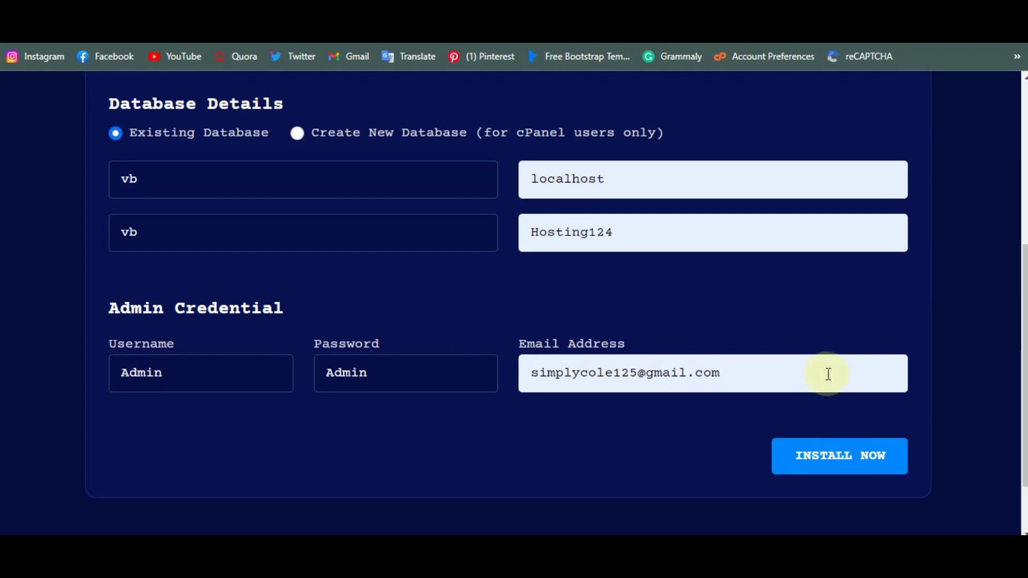
pyautogui.scroll(4, 826, 372)
pyautogui.scroll(-1, 826, 374)
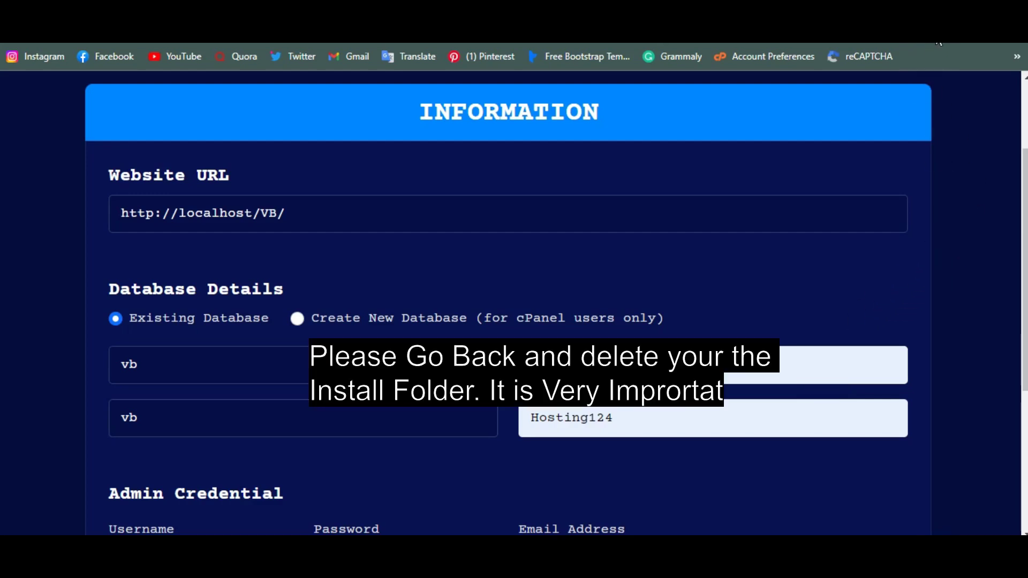
pyautogui.click(865, 231)
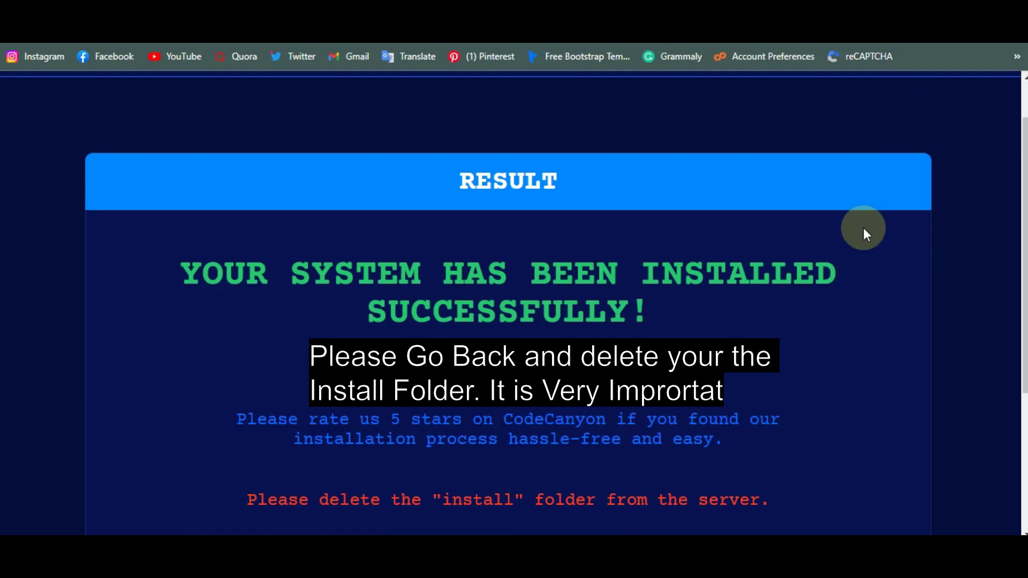
pyautogui.scroll(-4, 864, 227)
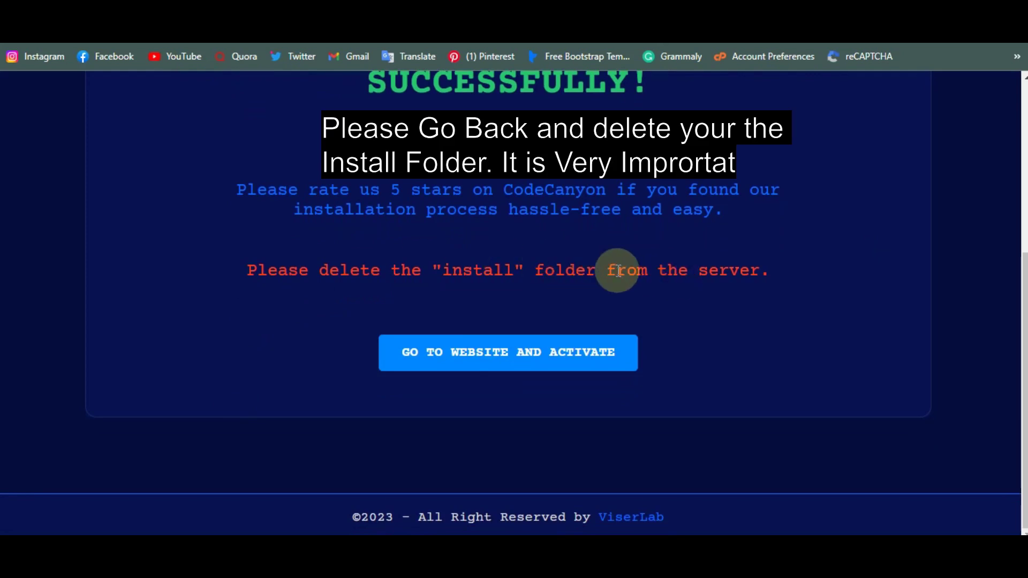
# Step: Open the GO TO WEBSITE AND ACTIVATE link in a new tab and switch to it
pyautogui.rightClick(527, 363)
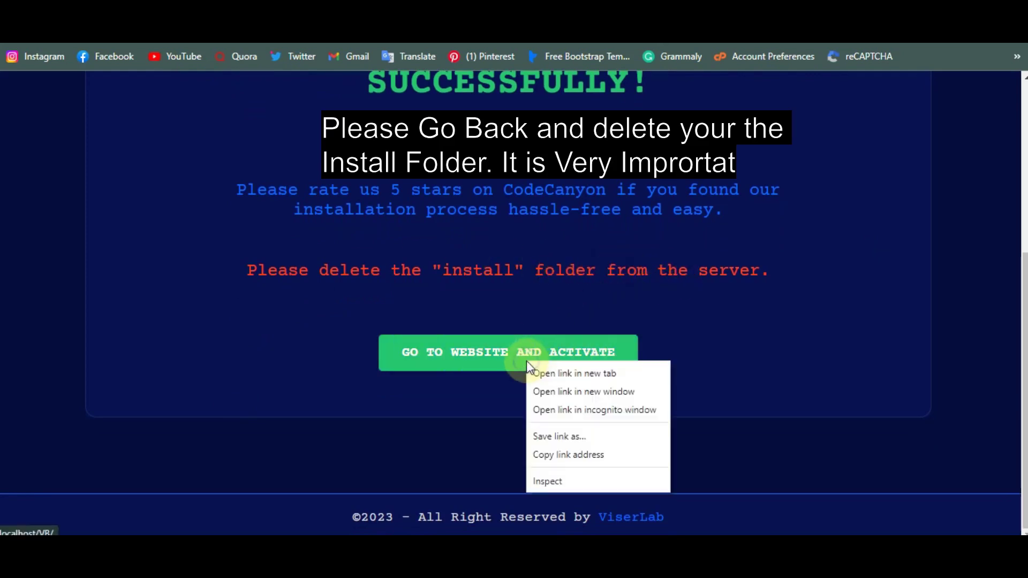
pyautogui.click(548, 372)
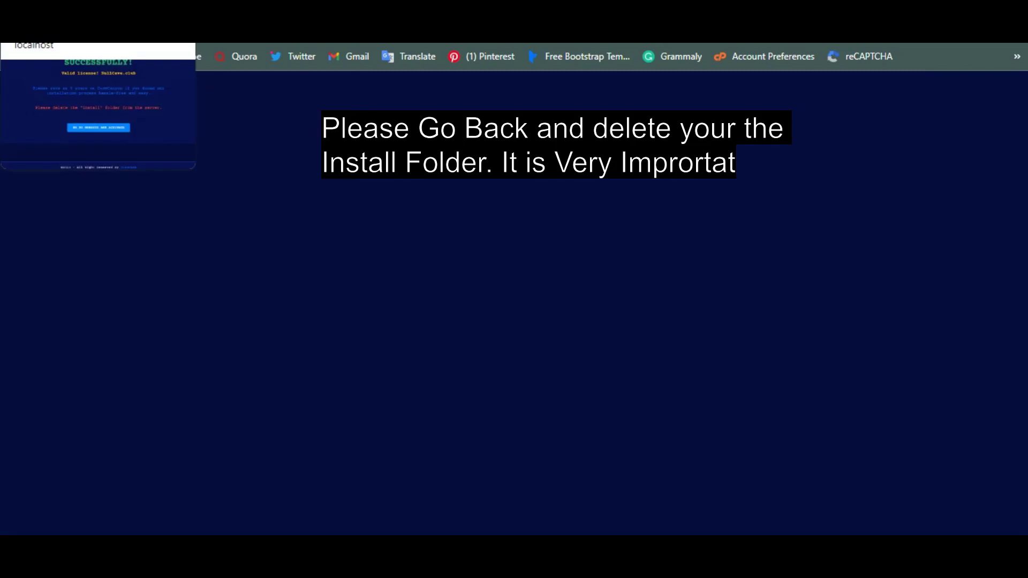
pyautogui.hotkey('ctrl', 'shift', 'Tab')
# Step: Activate the website, allow the cookie notice, and scroll through the home page sections
pyautogui.click(522, 360)
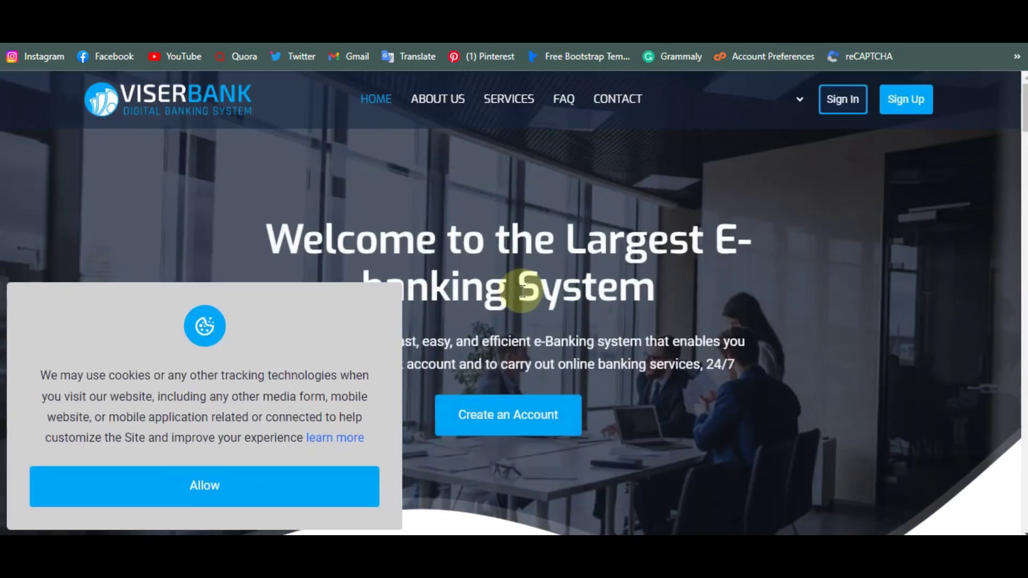
pyautogui.click(293, 479)
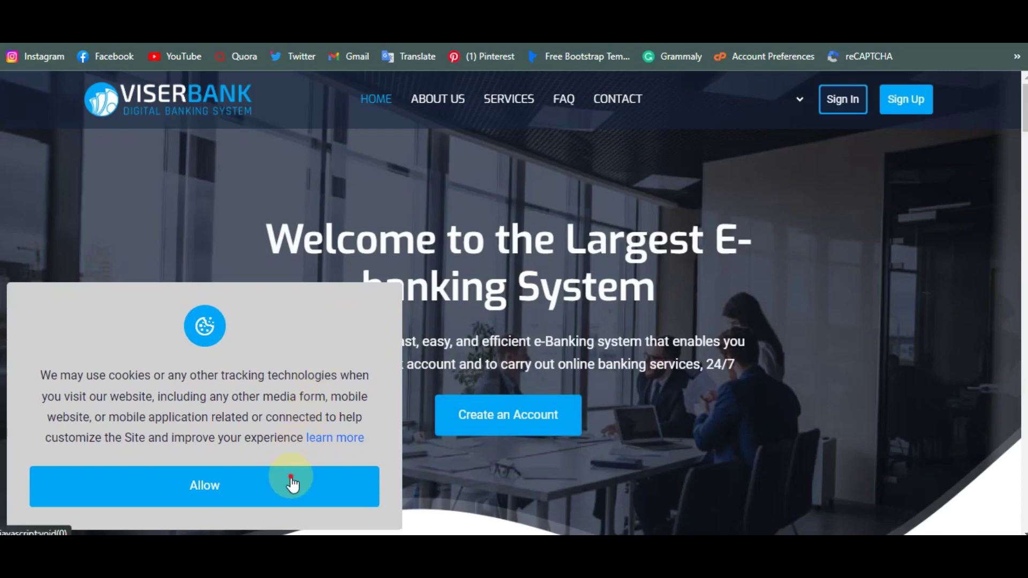
pyautogui.scroll(-10, 462, 311)
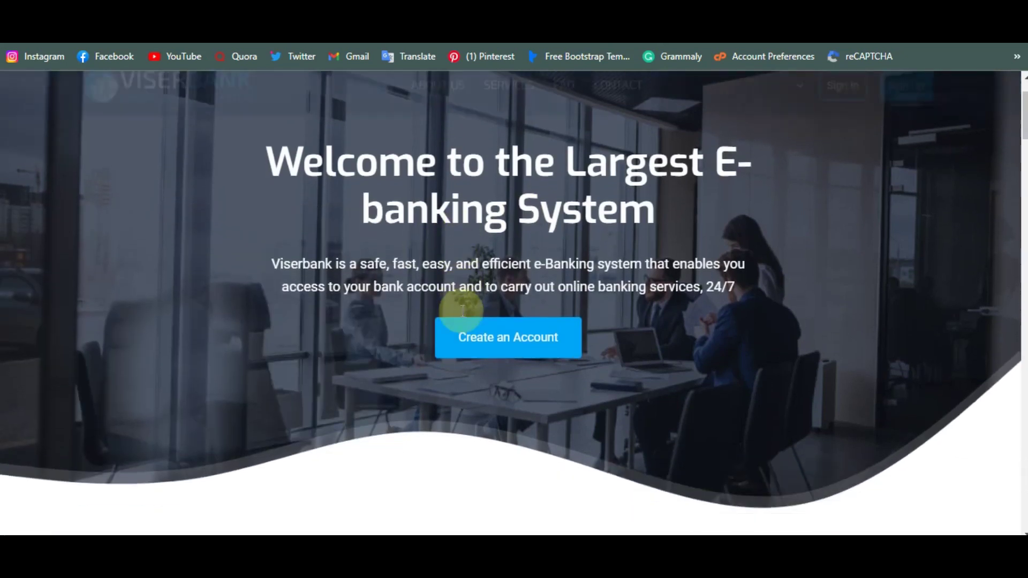
pyautogui.scroll(-15, 463, 310)
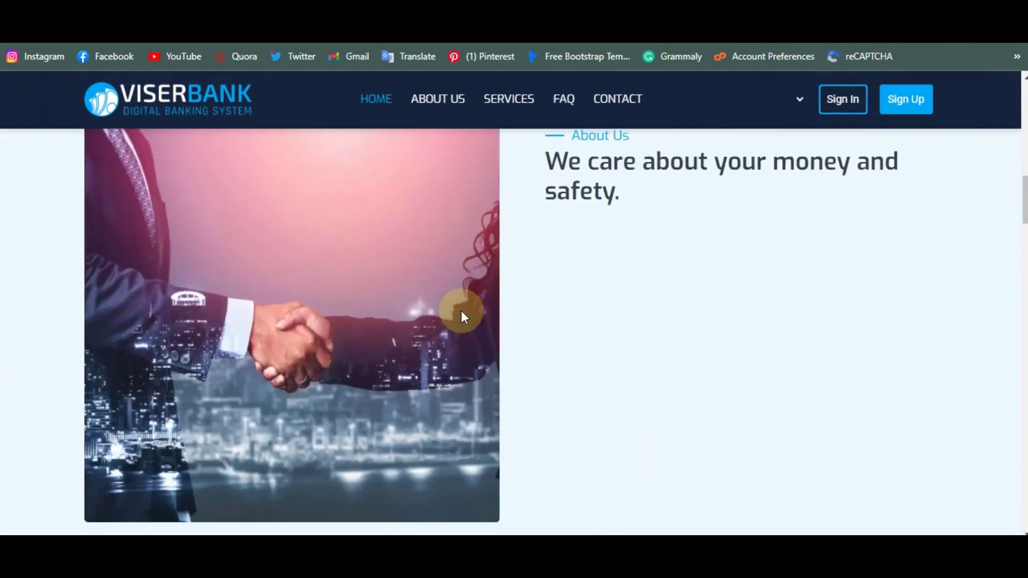
pyautogui.scroll(-8, 461, 311)
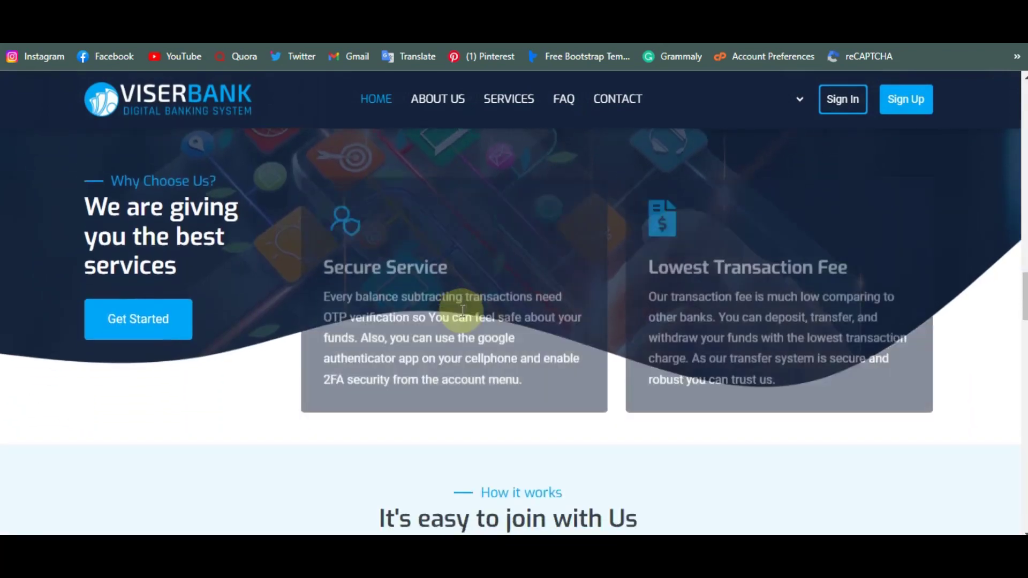
pyautogui.scroll(5, 462, 310)
pyautogui.scroll(5, 461, 310)
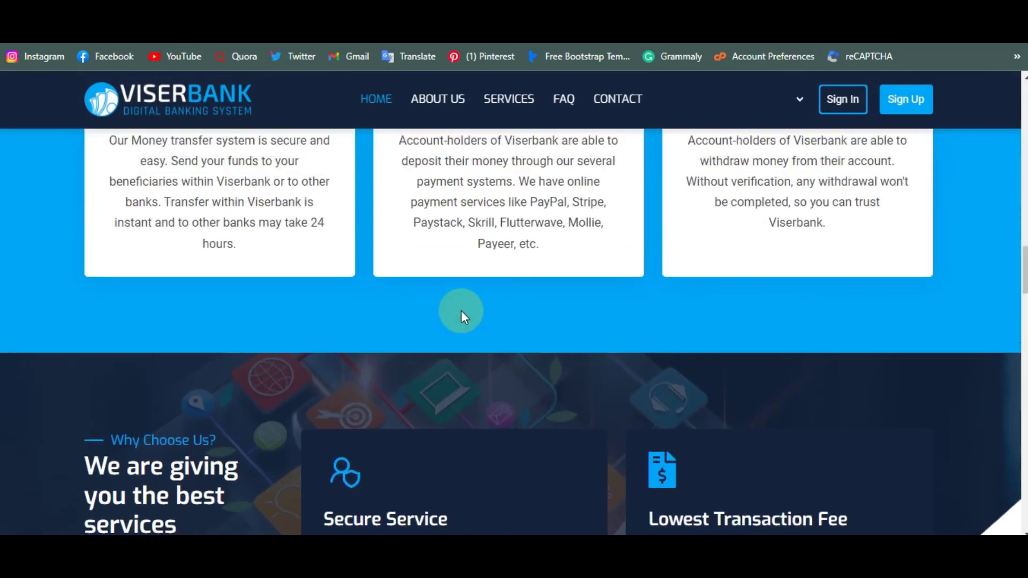
pyautogui.scroll(-9, 436, 268)
pyautogui.scroll(-15, 436, 265)
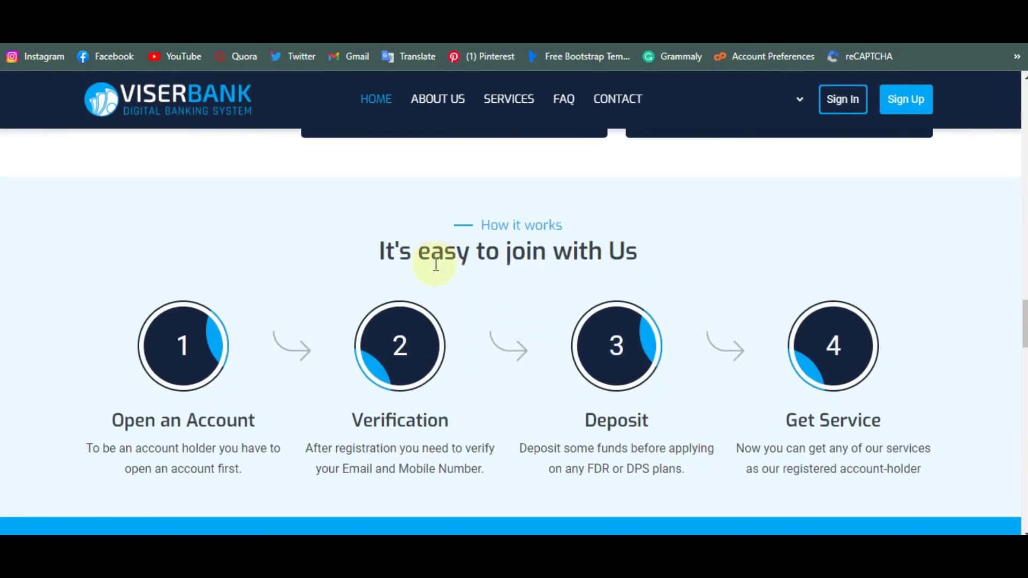
pyautogui.scroll(-8, 433, 255)
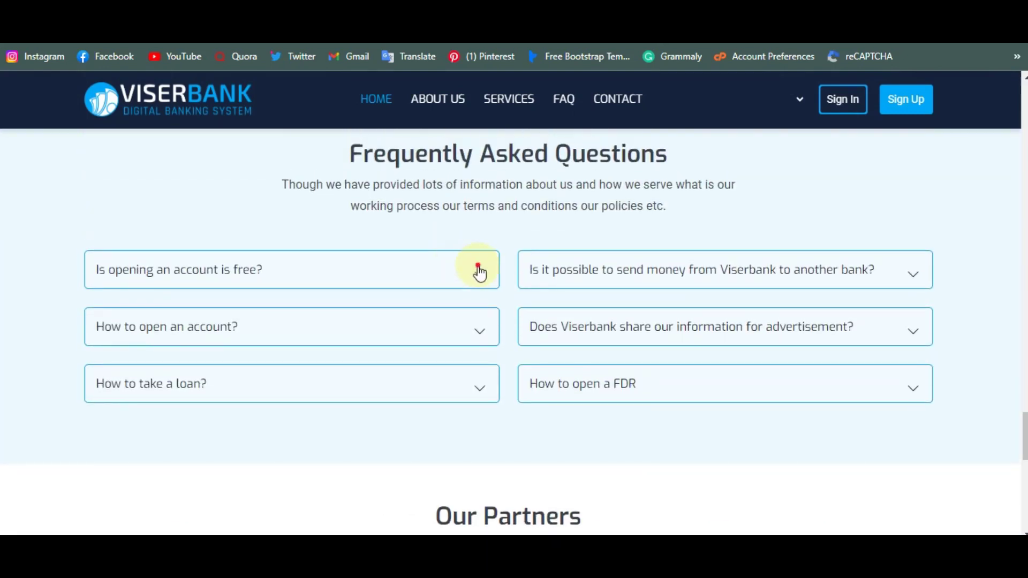
# Step: Expand the FAQ answers on free account opening and sending money to another bank
pyautogui.click(477, 269)
pyautogui.click(477, 270)
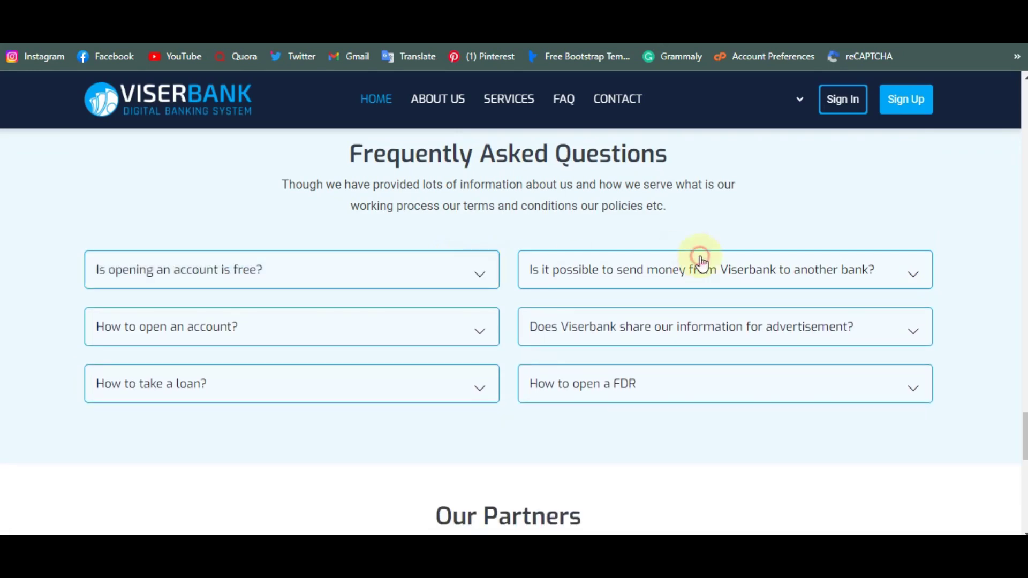
pyautogui.click(699, 261)
pyautogui.scroll(-7, 700, 259)
pyautogui.scroll(-3, 700, 257)
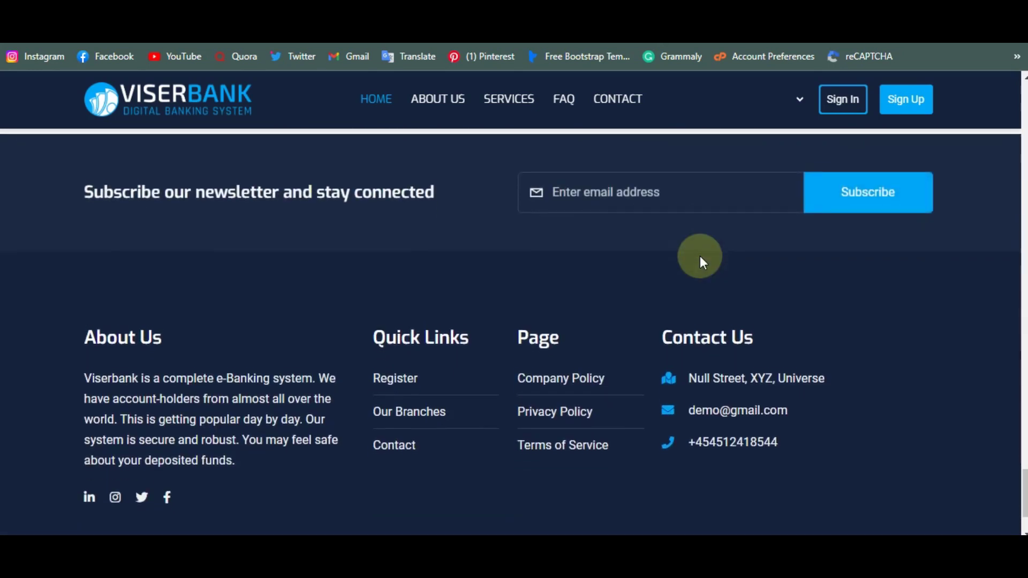
pyautogui.scroll(15, 700, 256)
pyautogui.scroll(5, 700, 256)
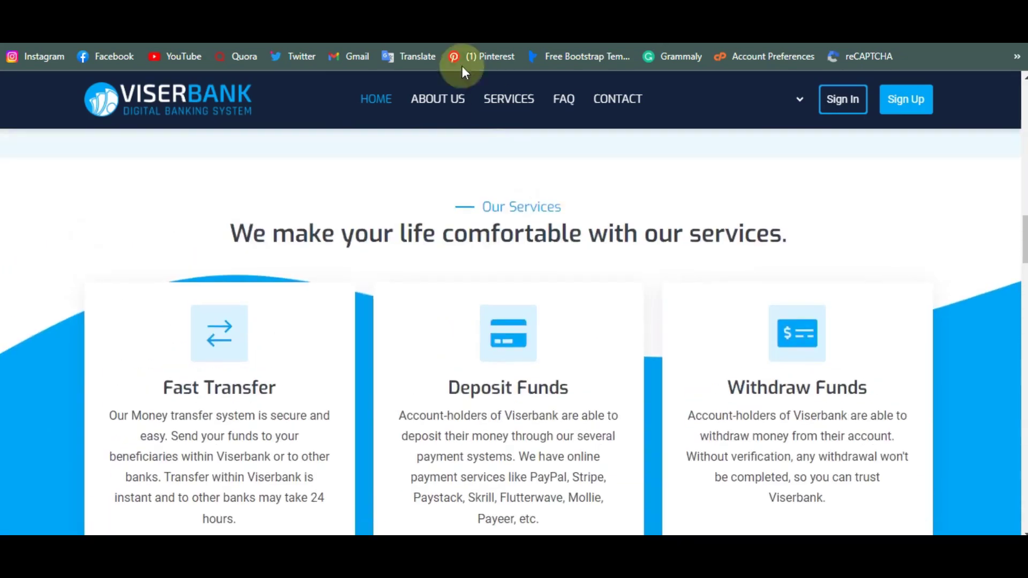
# Step: Browse the About Us page
pyautogui.click(444, 100)
pyautogui.scroll(-10, 525, 284)
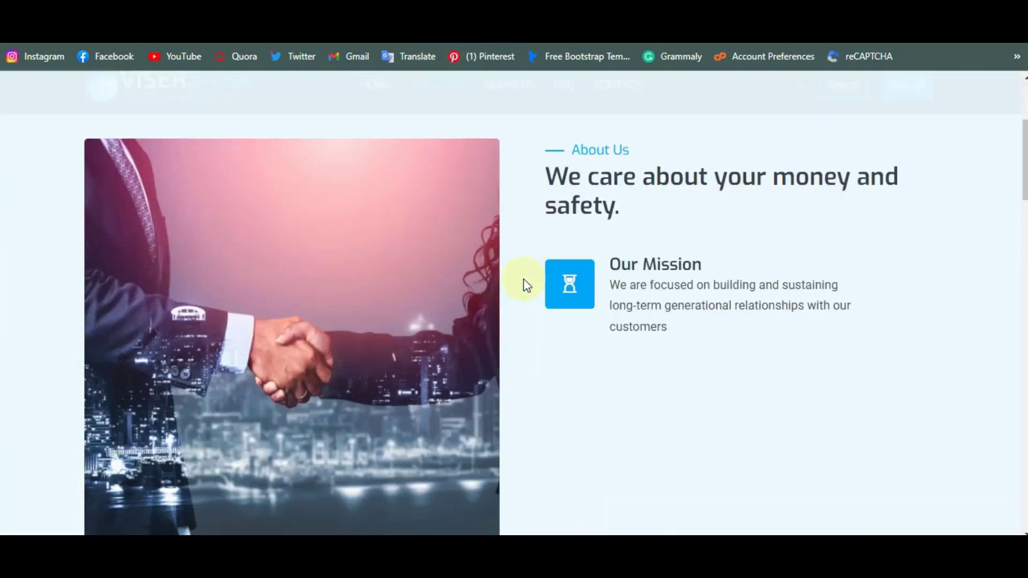
pyautogui.scroll(-10, 504, 214)
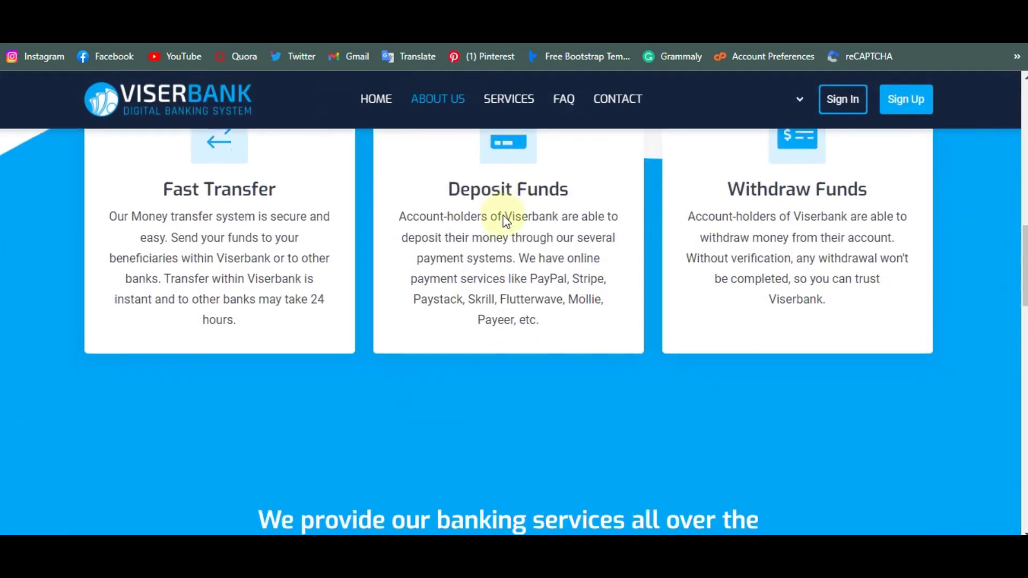
pyautogui.scroll(-10, 503, 214)
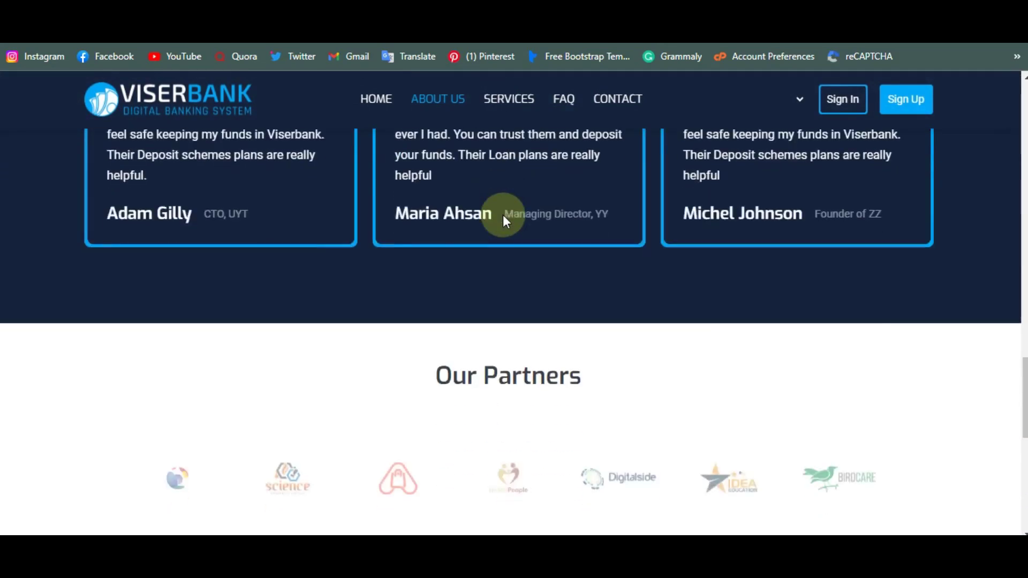
pyautogui.scroll(15, 503, 214)
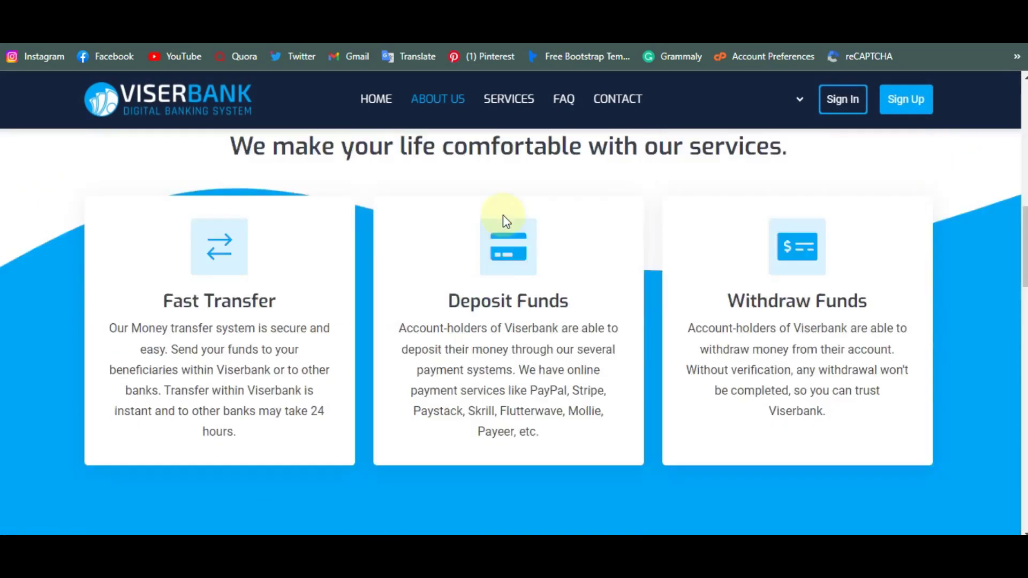
# Step: Browse the Services page
pyautogui.click(514, 97)
pyautogui.scroll(-1, 567, 380)
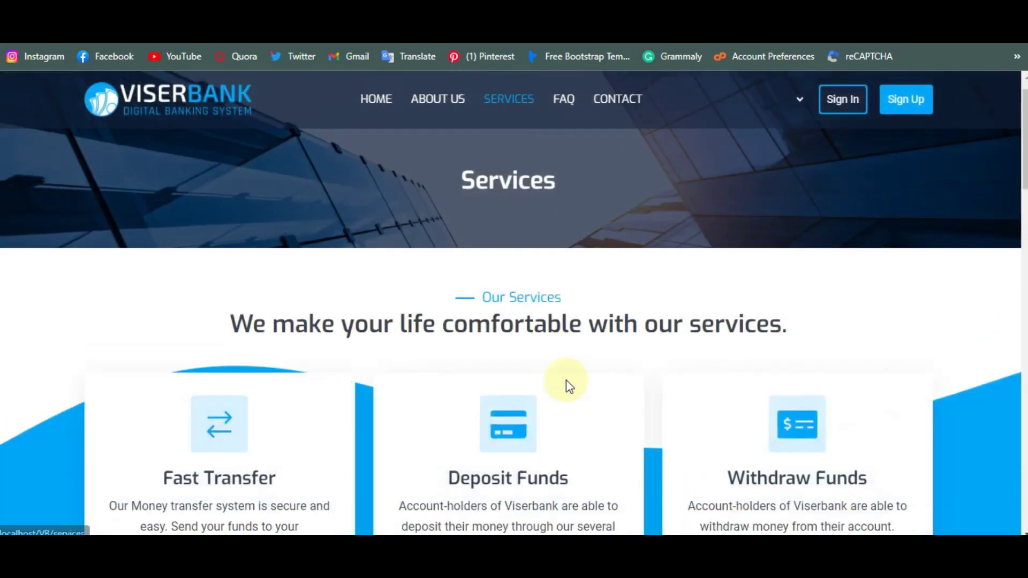
pyautogui.scroll(-15, 569, 385)
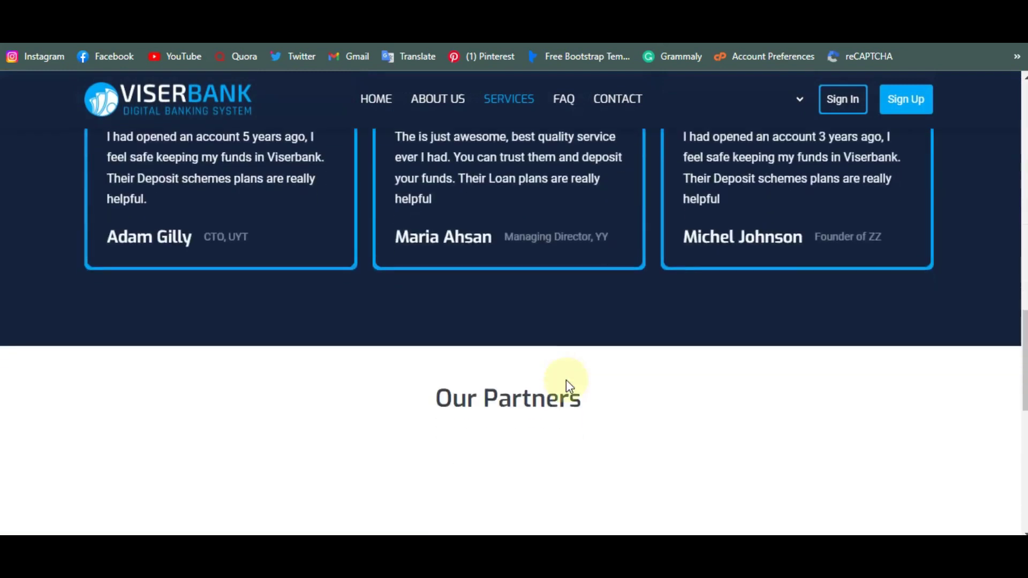
pyautogui.scroll(-5, 567, 380)
pyautogui.scroll(15, 566, 380)
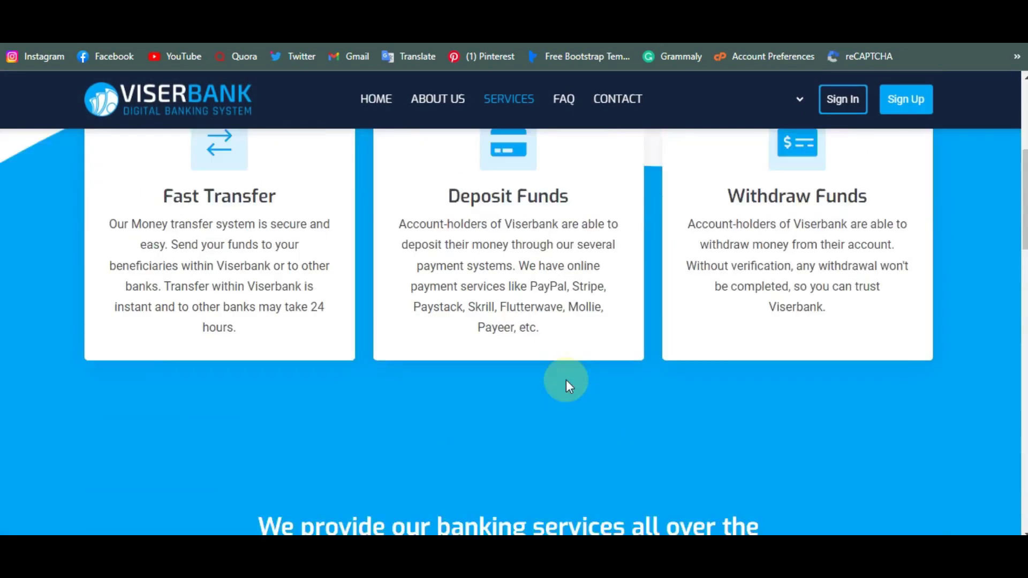
pyautogui.scroll(6, 567, 380)
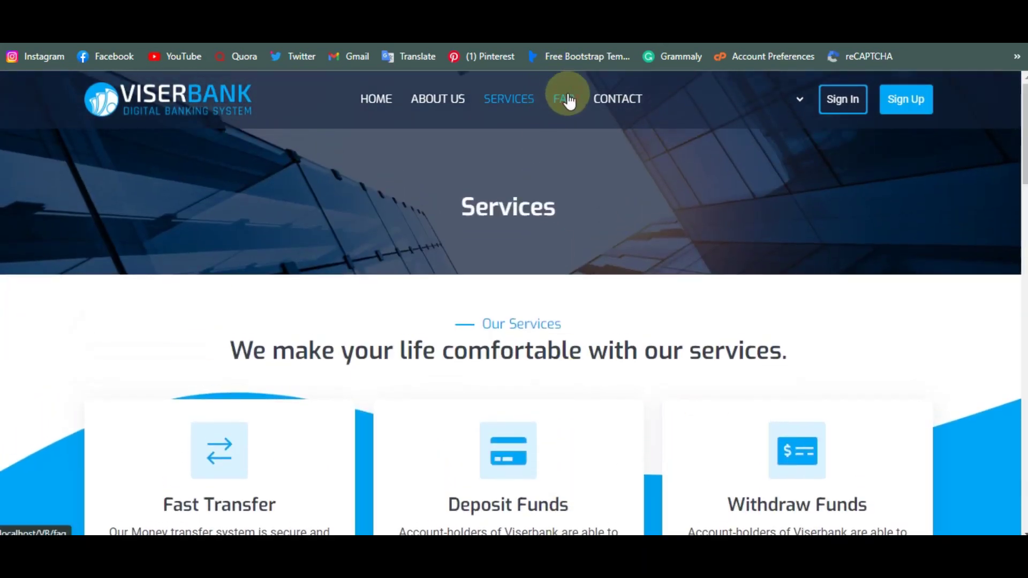
# Step: Browse the FAQ page
pyautogui.click(568, 98)
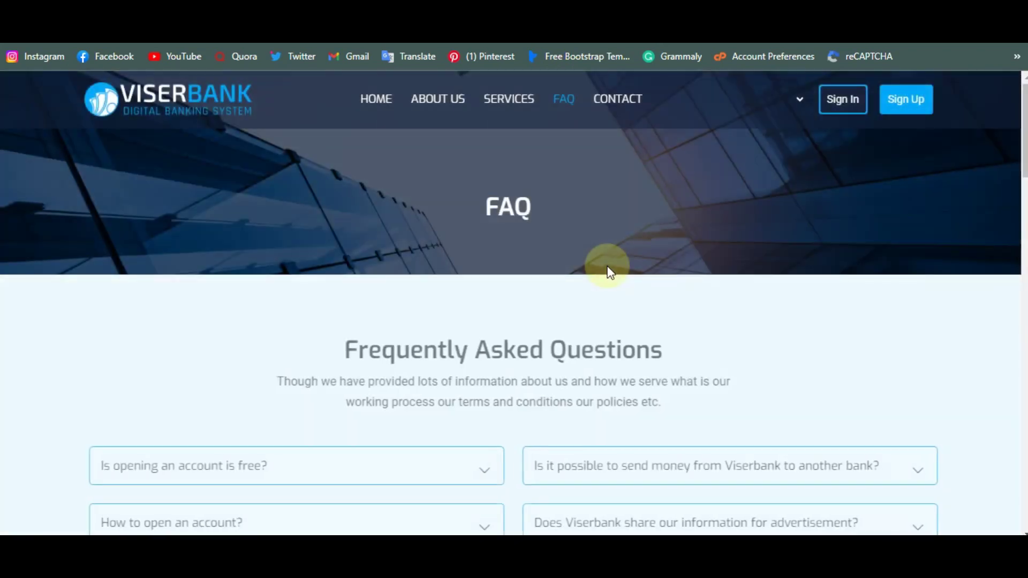
pyautogui.scroll(-5, 608, 271)
pyautogui.scroll(-15, 611, 272)
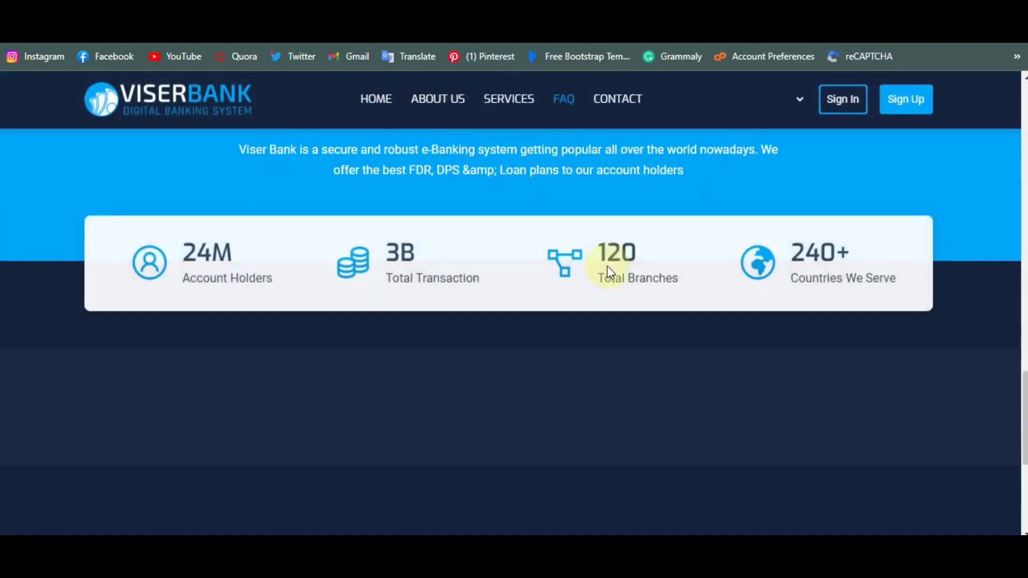
pyautogui.scroll(12, 611, 272)
pyautogui.scroll(8, 610, 272)
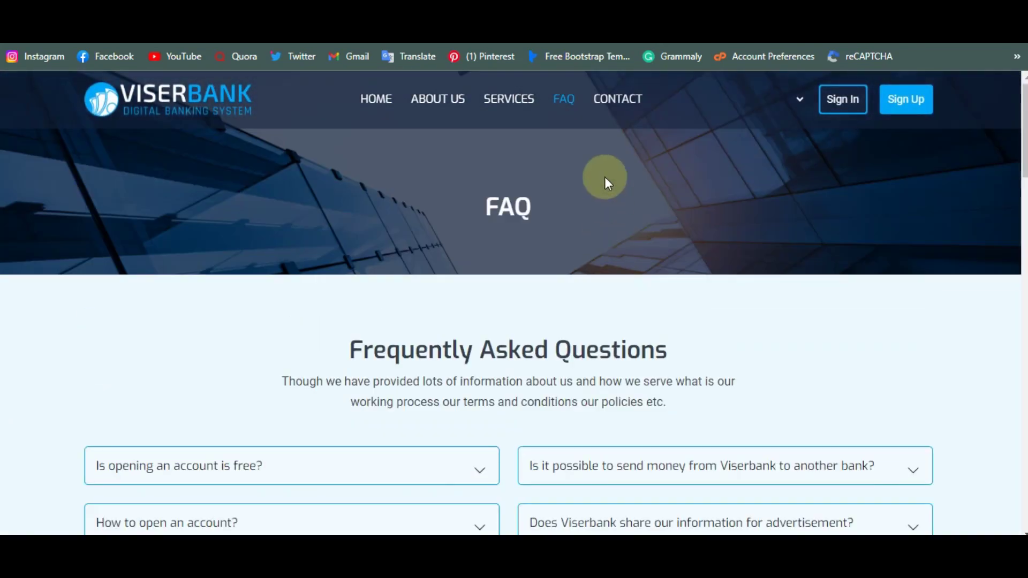
# Step: Scroll the Contact page through its form and Quick Information section
pyautogui.click(609, 102)
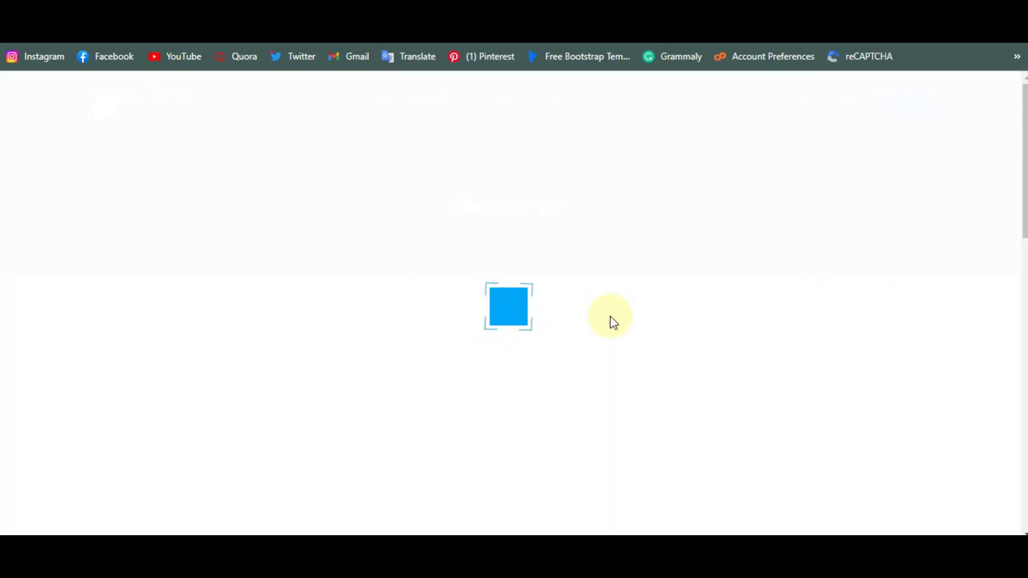
pyautogui.scroll(-5, 612, 321)
pyautogui.scroll(-2, 612, 321)
pyautogui.scroll(8, 612, 321)
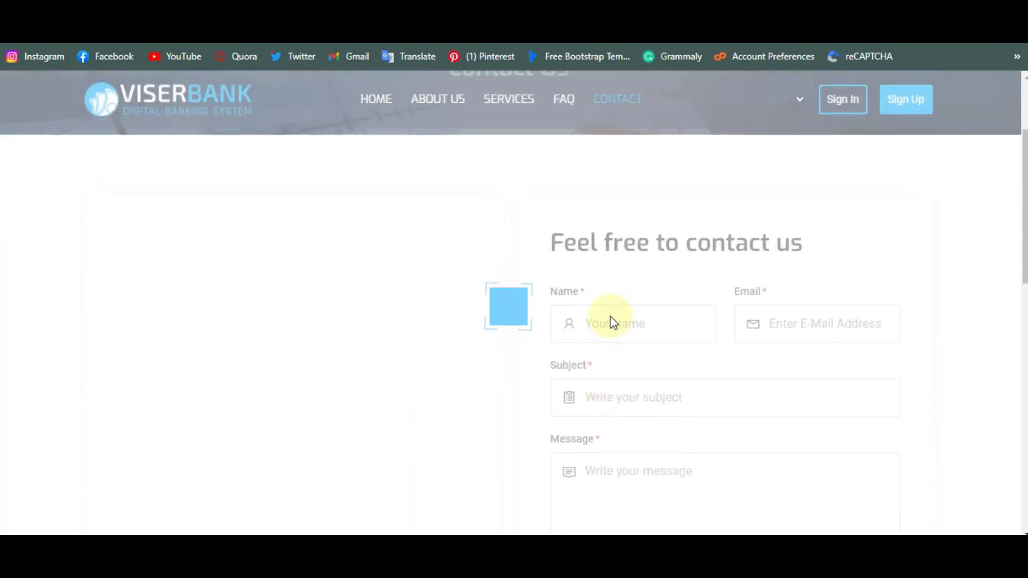
pyautogui.scroll(-3, 612, 321)
pyautogui.scroll(-10, 612, 321)
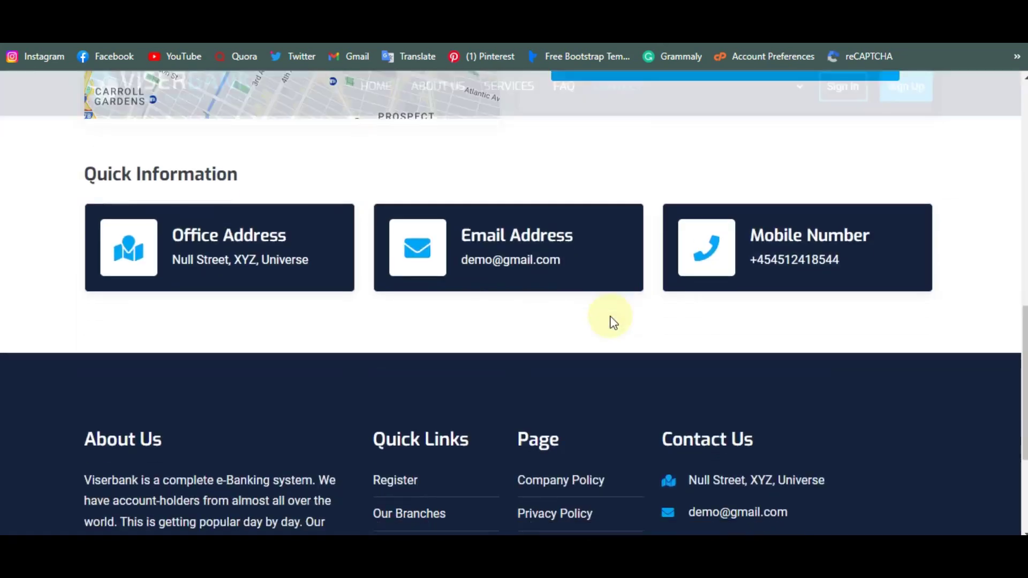
pyautogui.scroll(13, 612, 322)
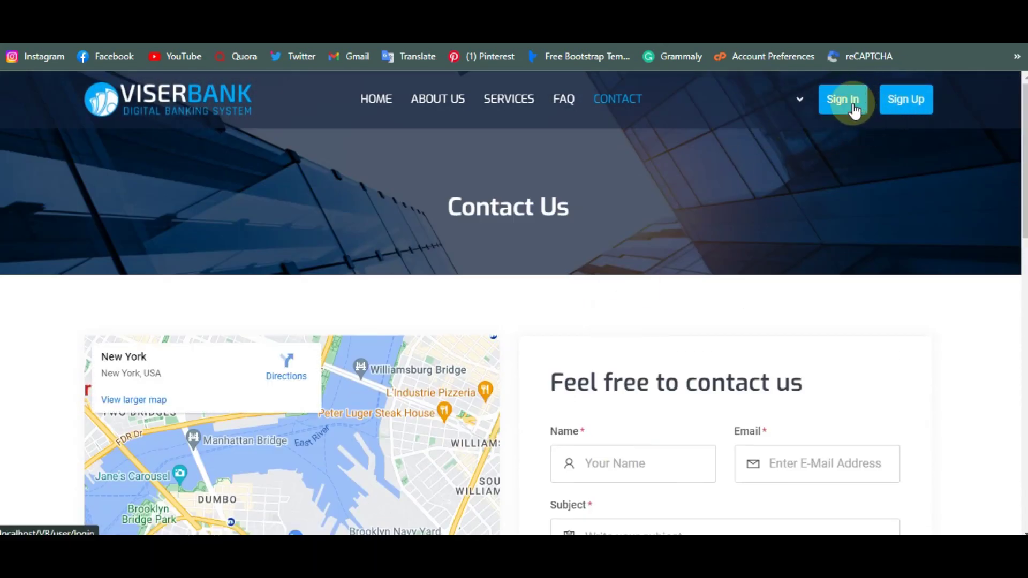
pyautogui.click(894, 108)
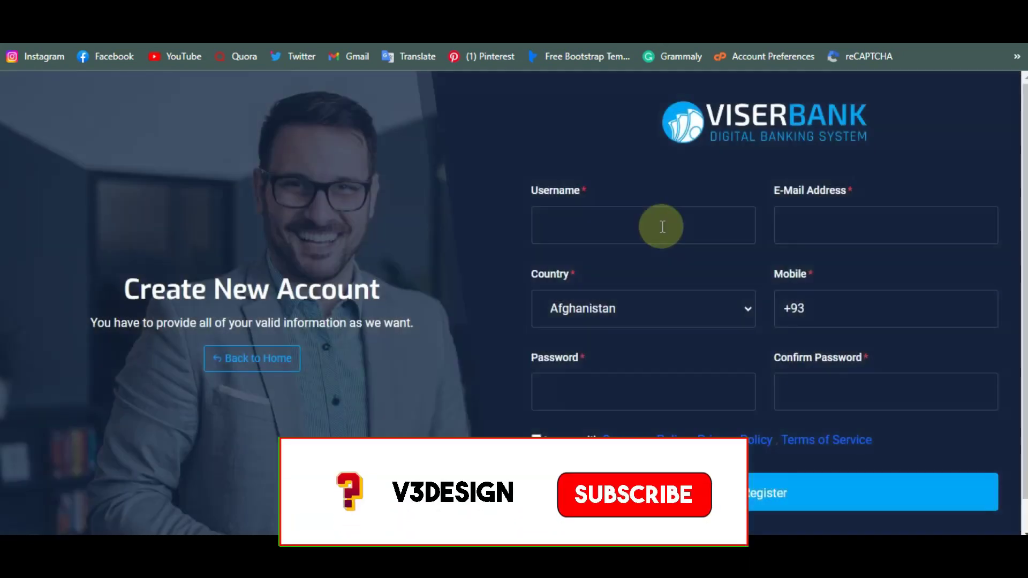
# Step: Register with saved username, e-mail and mobile entries, a password, and the terms accepted
pyautogui.click(656, 226)
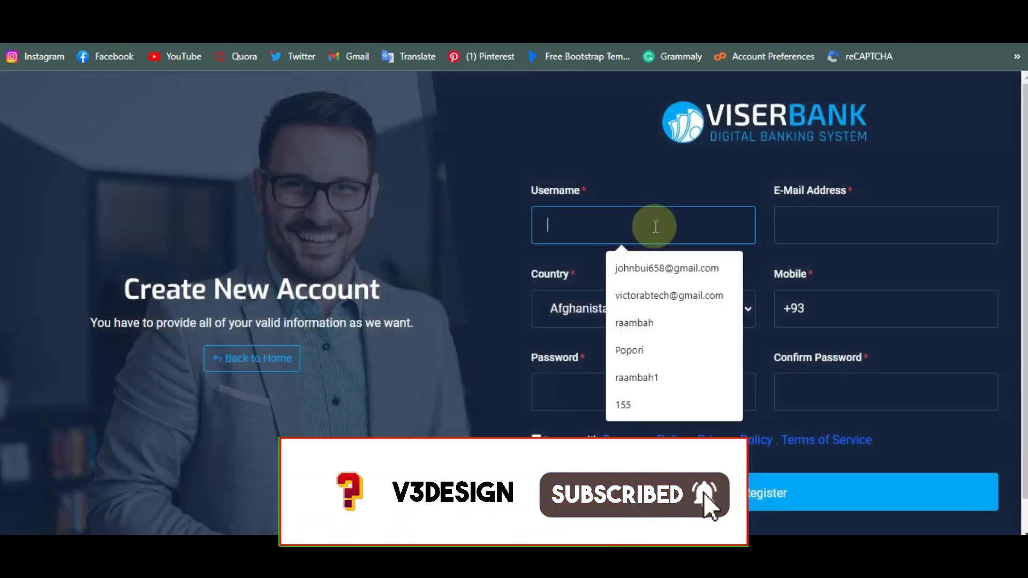
pyautogui.click(654, 377)
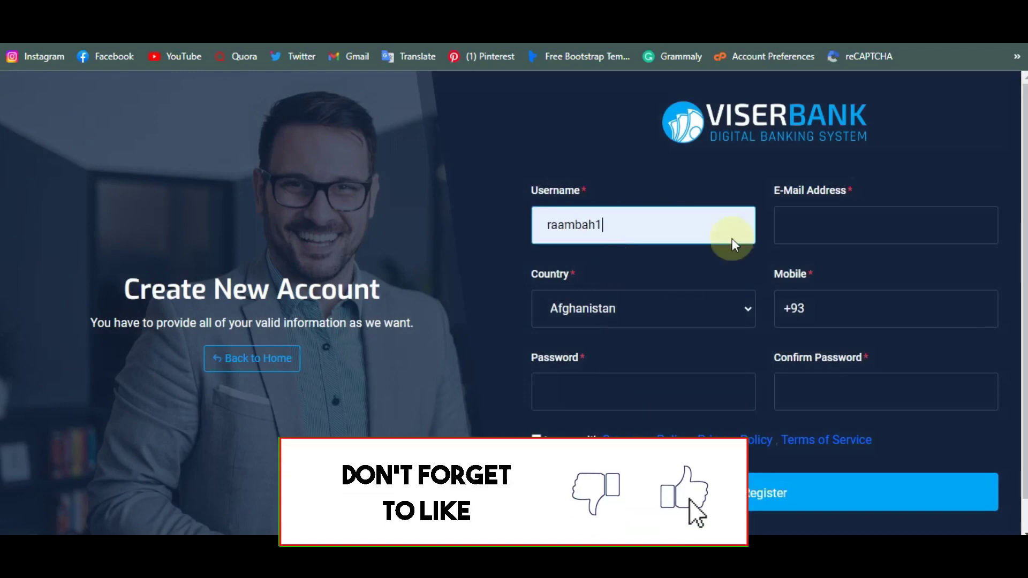
pyautogui.click(822, 211)
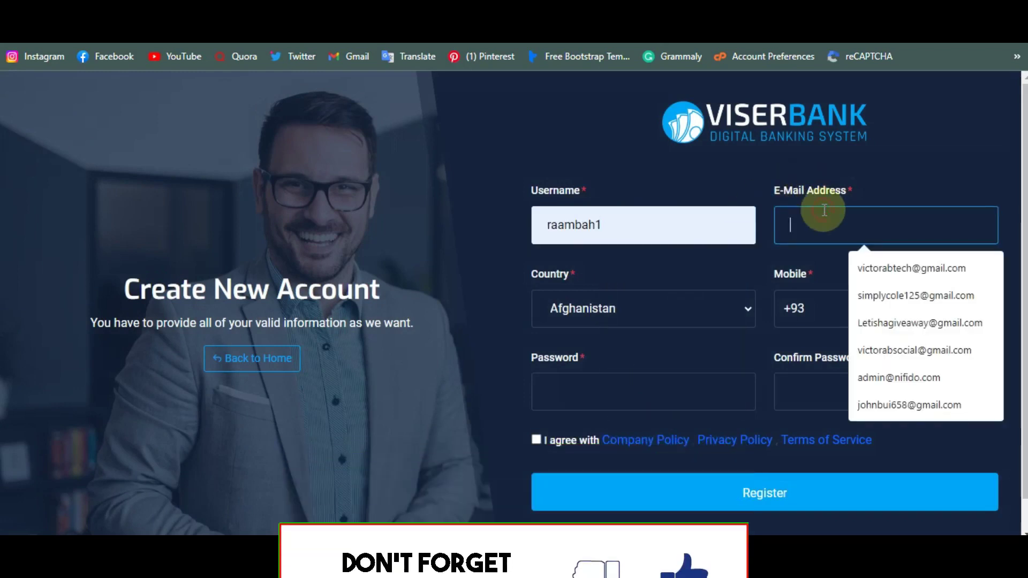
pyautogui.click(878, 302)
pyautogui.click(842, 308)
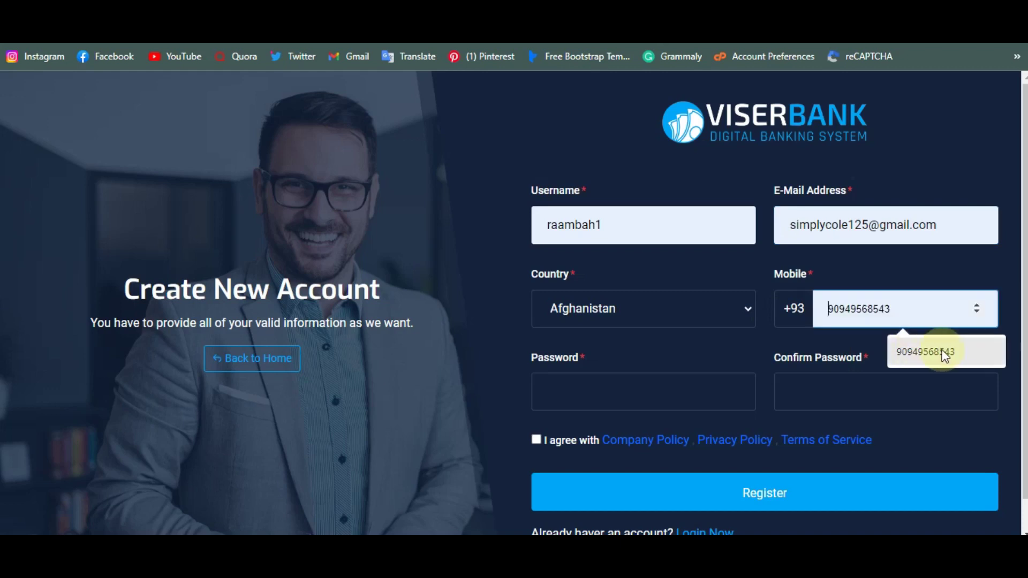
pyautogui.click(946, 353)
pyautogui.click(878, 395)
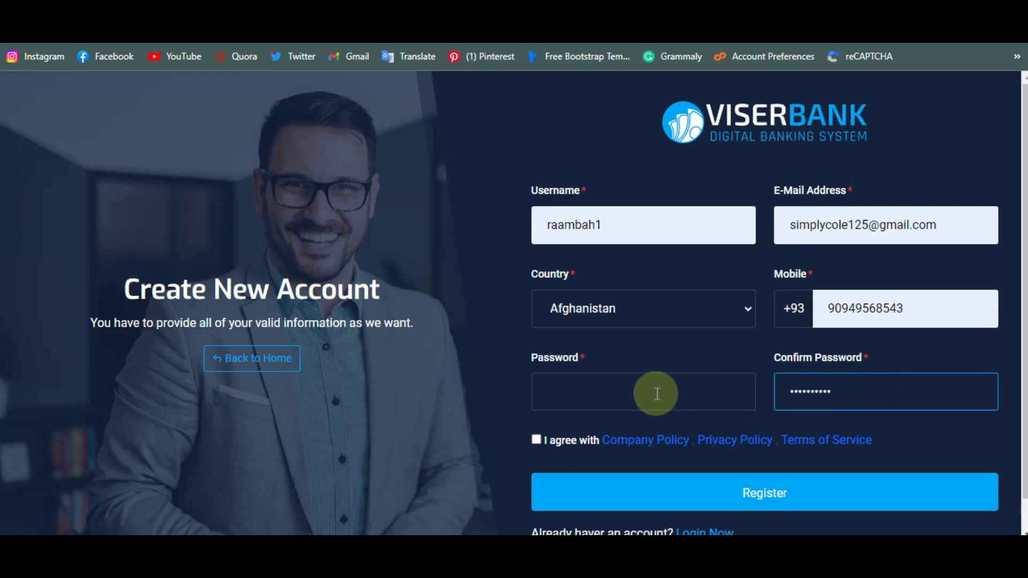
pyautogui.click(629, 393)
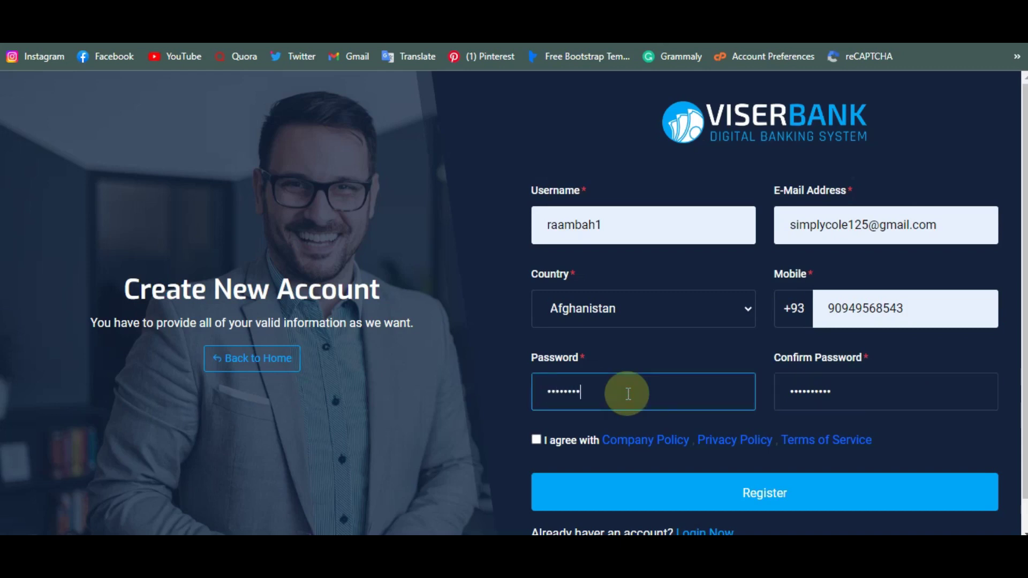
pyautogui.click(541, 441)
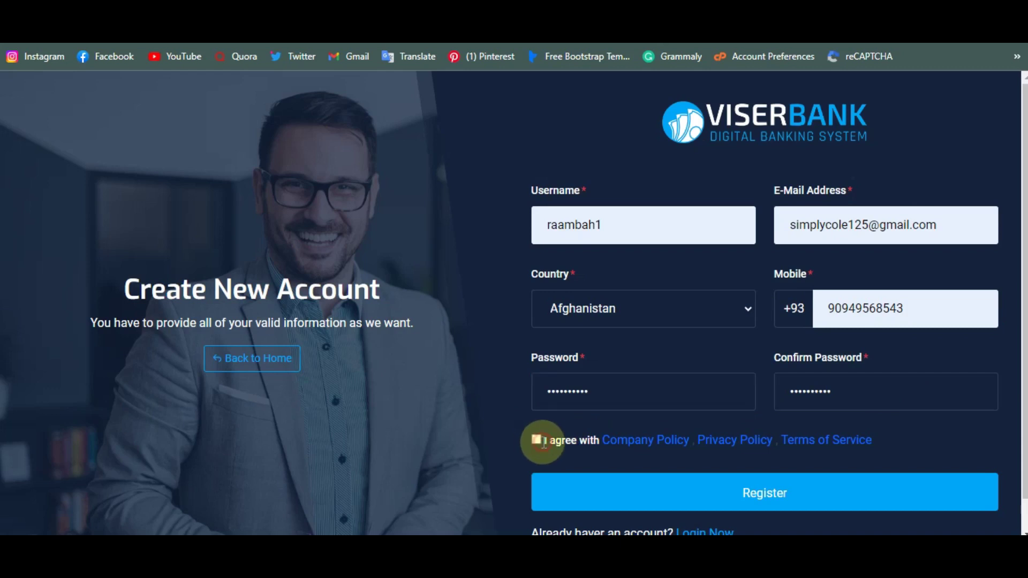
pyautogui.click(602, 493)
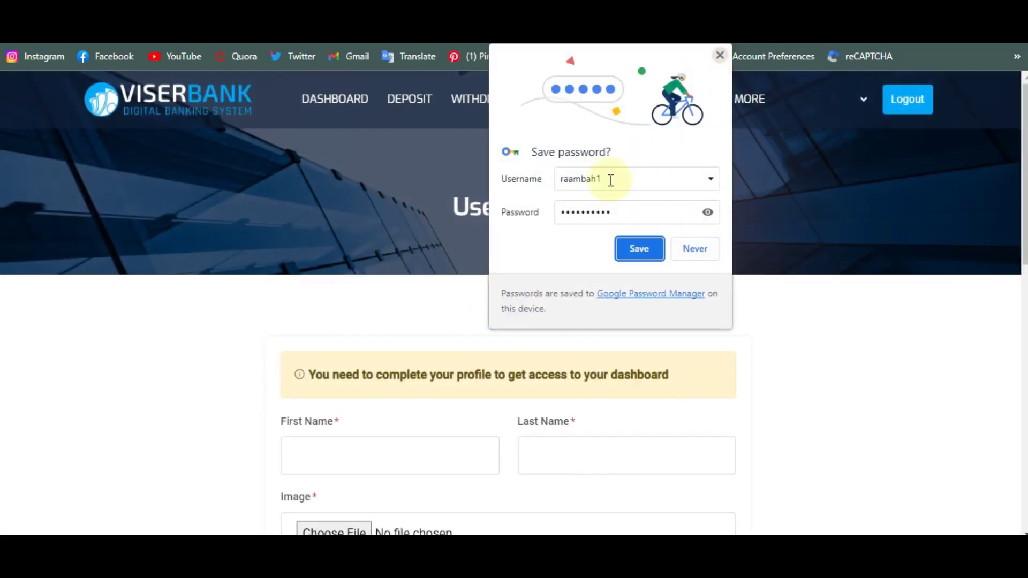
# Step: Enter the first and last name and attach the purple special-offer image as profile picture
pyautogui.click(707, 250)
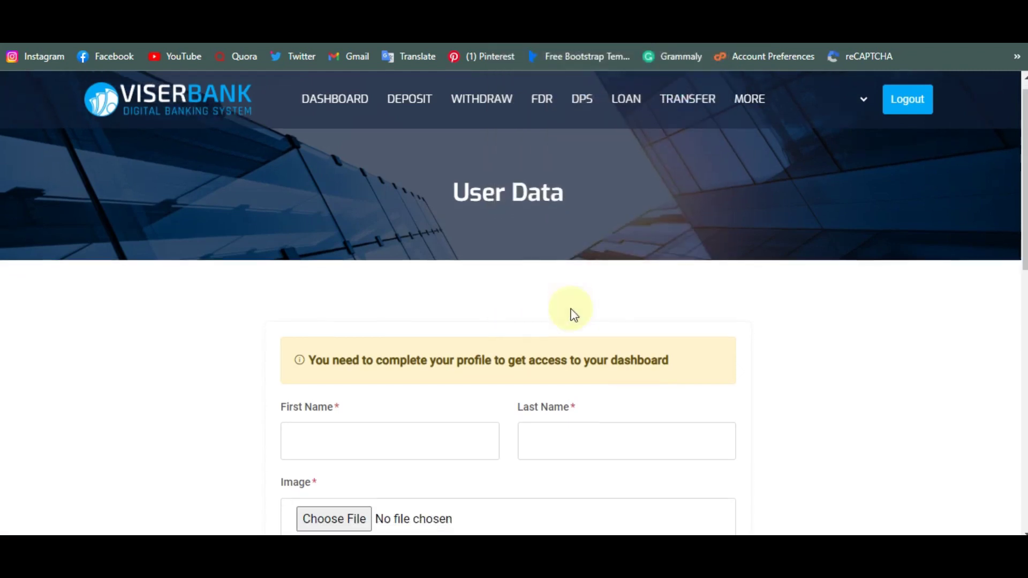
pyautogui.scroll(-3, 572, 314)
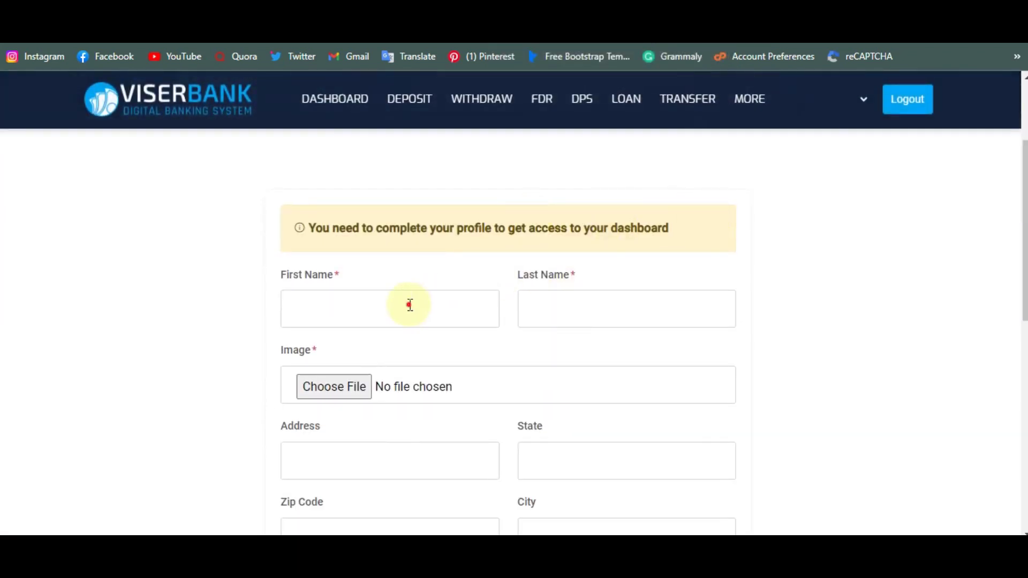
pyautogui.click(410, 306)
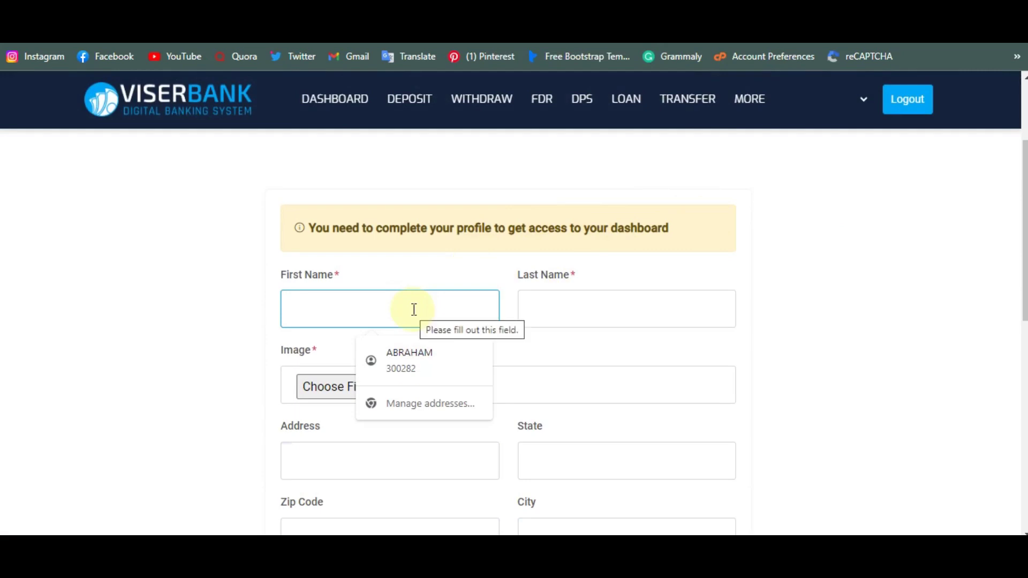
pyautogui.write('ab')
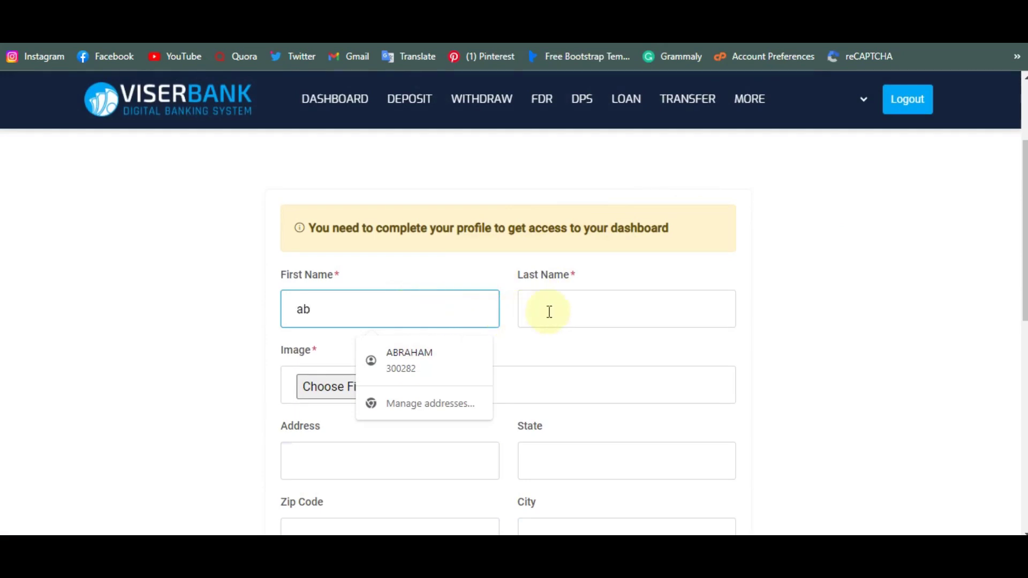
pyautogui.click(550, 310)
pyautogui.write('vic')
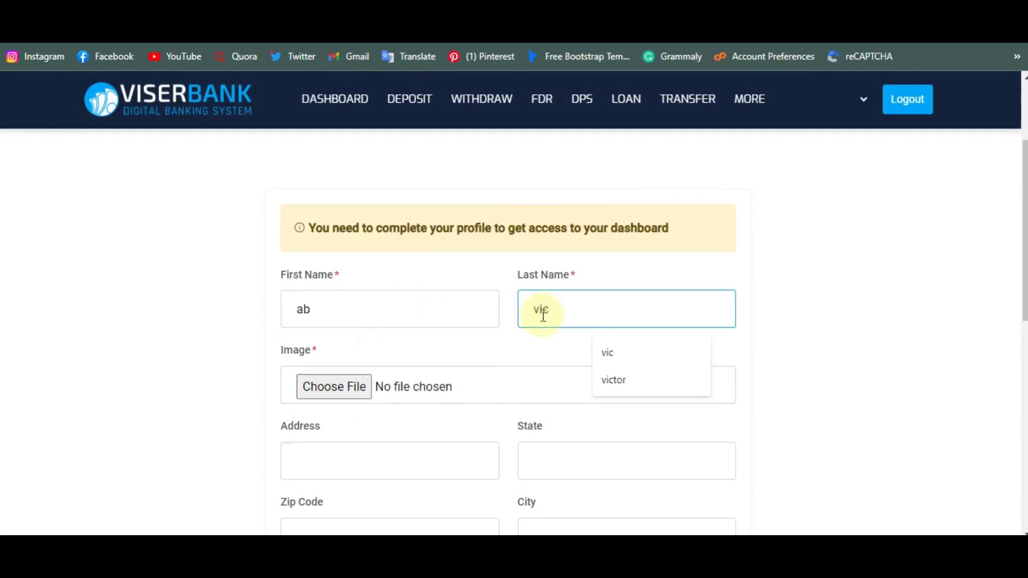
pyautogui.click(340, 391)
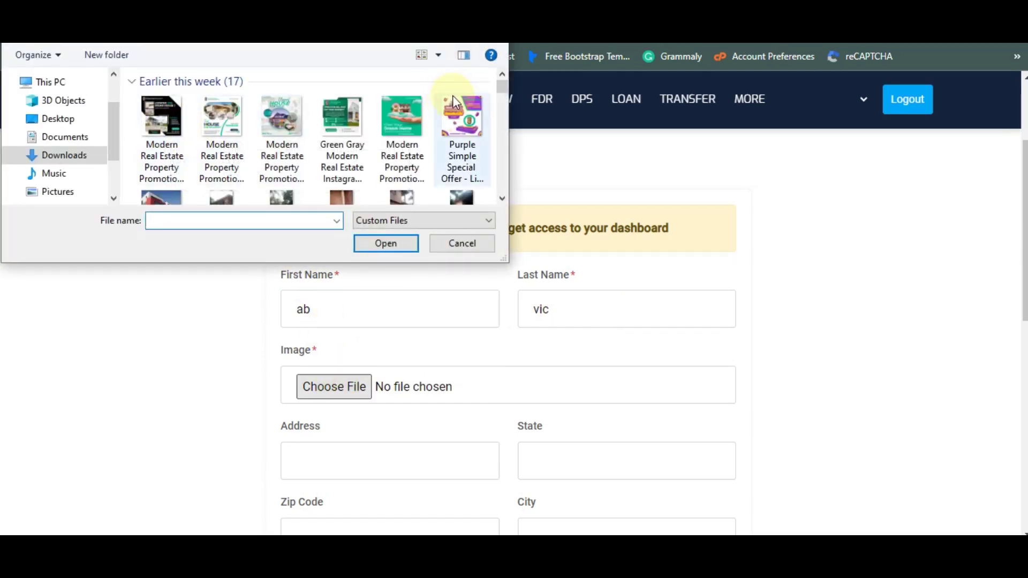
pyautogui.click(474, 99)
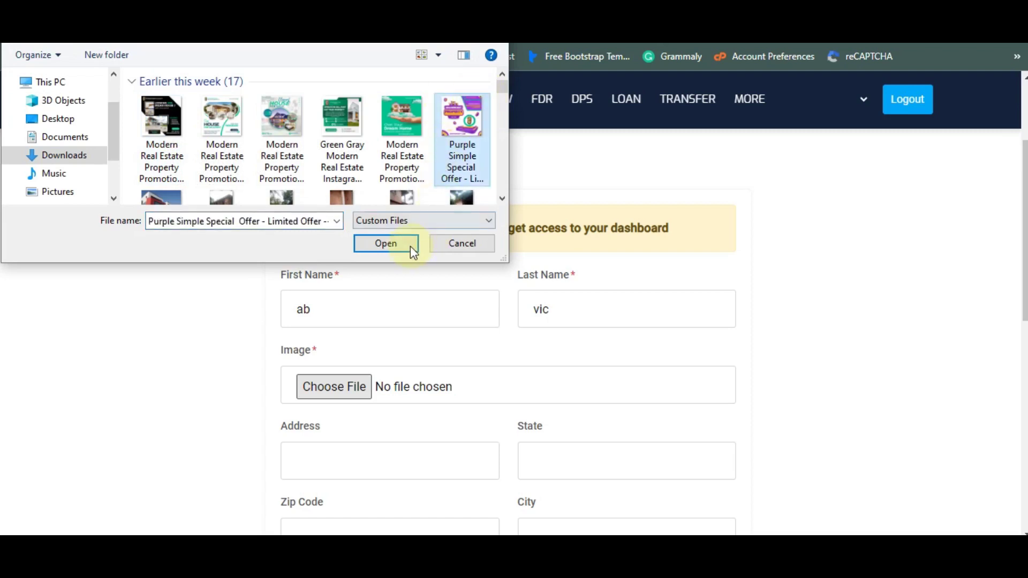
pyautogui.click(385, 244)
# Step: Fill in the street address, state, zip code and city, then submit the profile
pyautogui.scroll(-3, 410, 246)
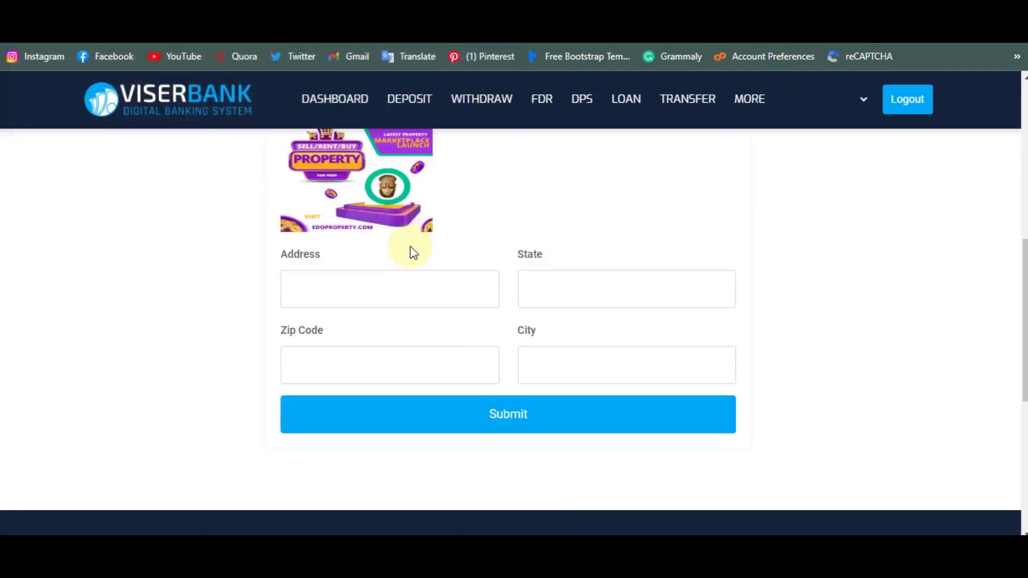
pyautogui.scroll(-3, 410, 246)
pyautogui.scroll(1, 406, 236)
pyautogui.click(395, 230)
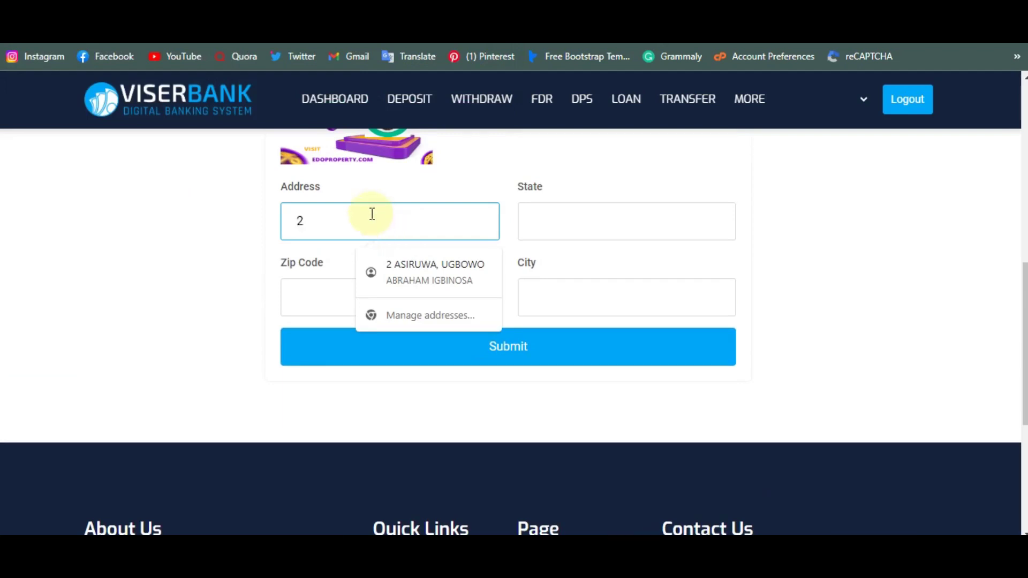
pyautogui.write('2 town')
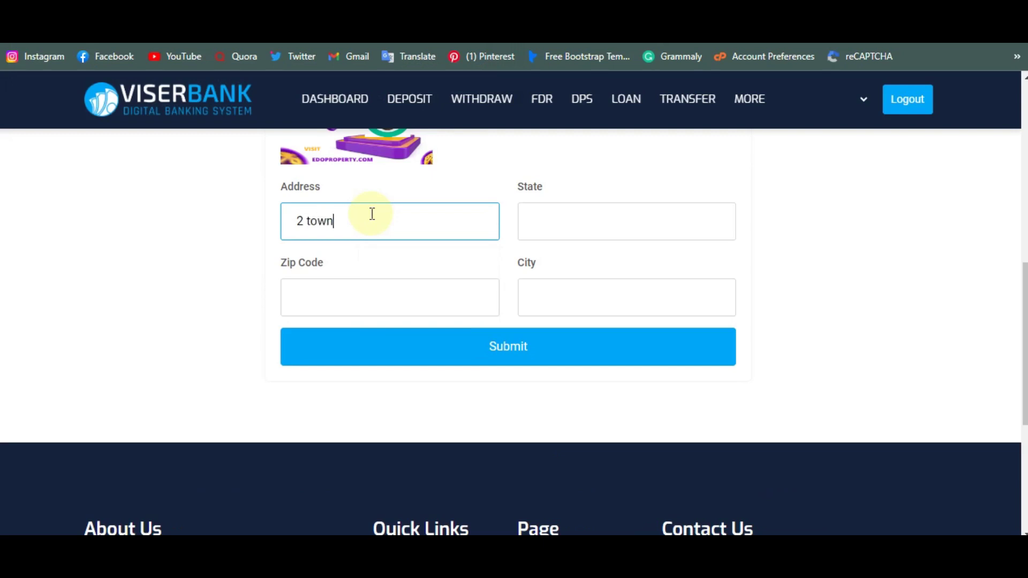
pyautogui.click(579, 229)
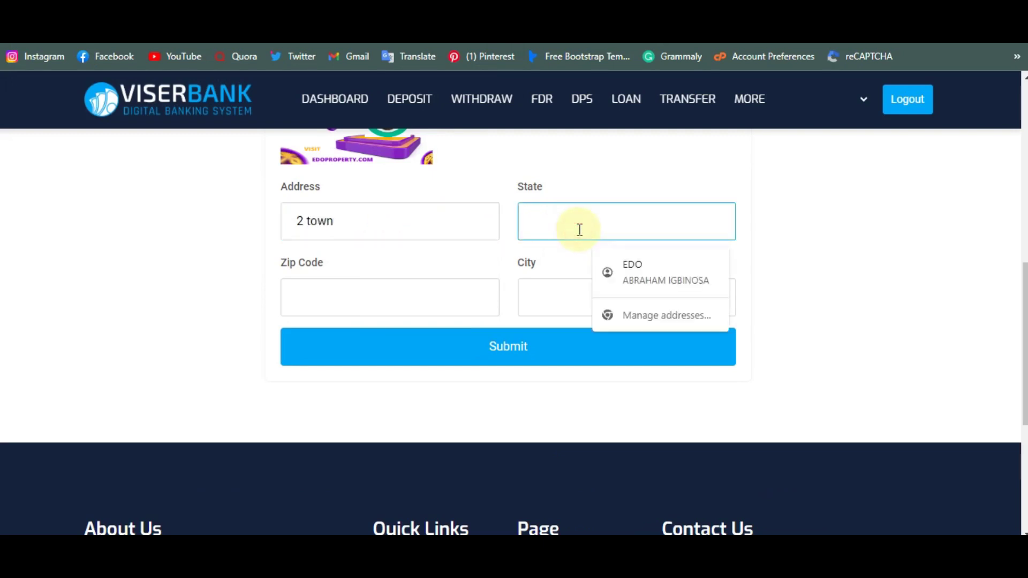
pyautogui.click(401, 301)
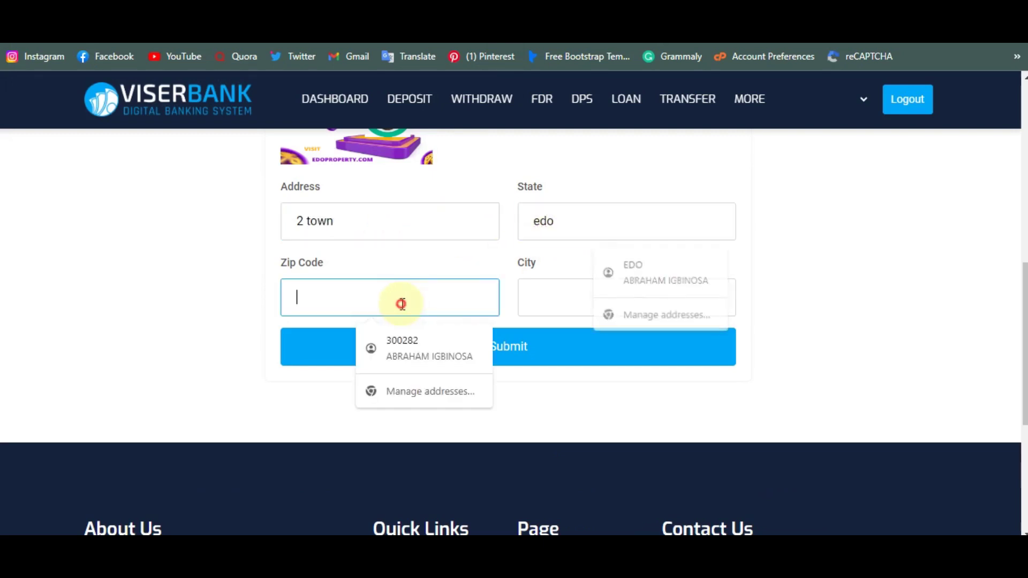
pyautogui.click(419, 338)
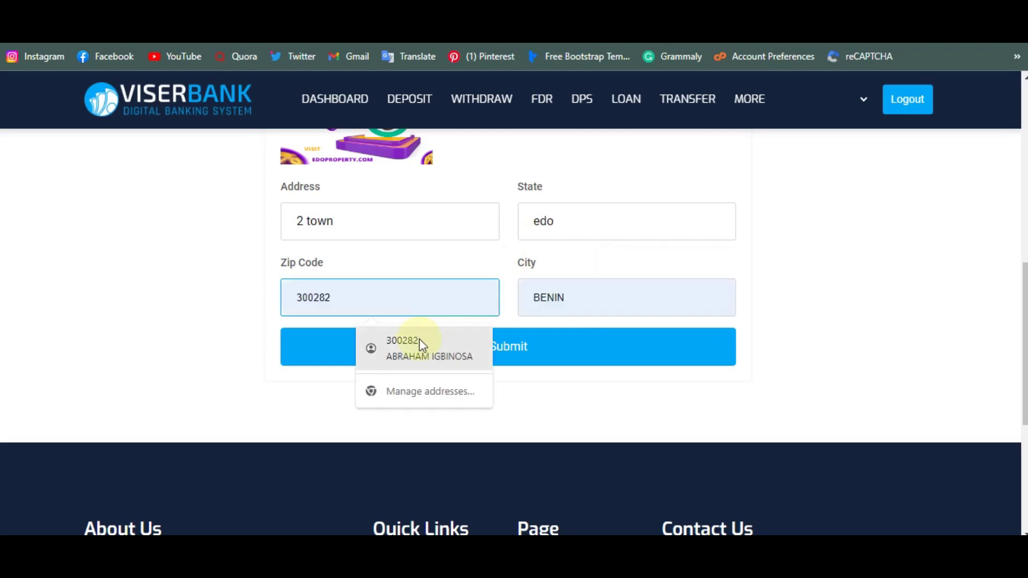
pyautogui.click(420, 345)
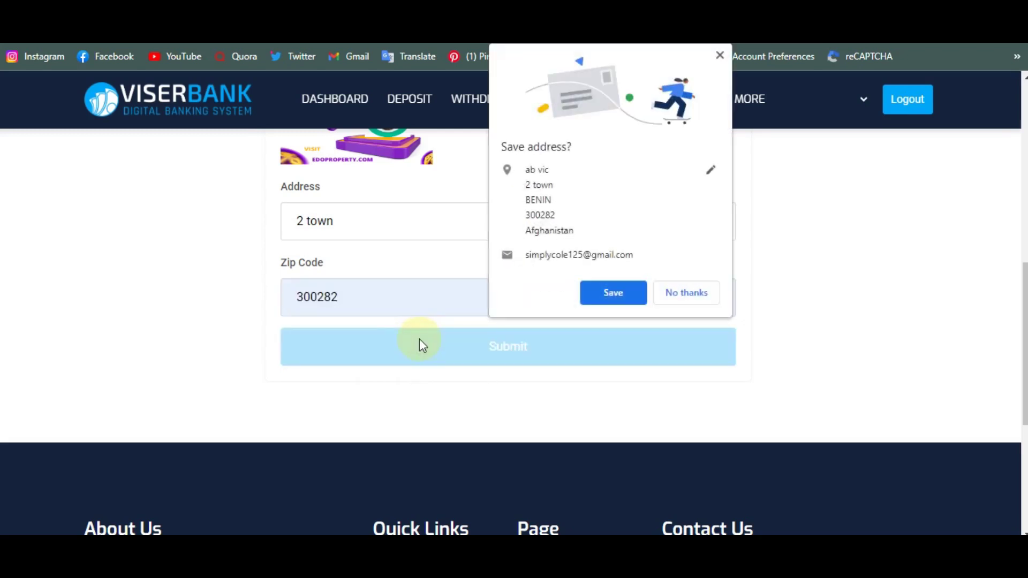
pyautogui.click(684, 296)
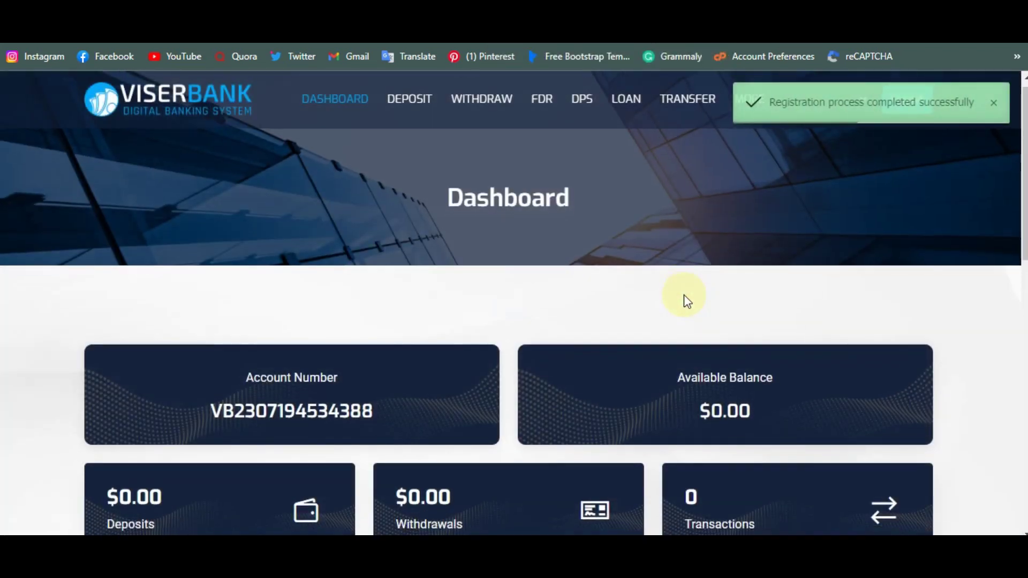
pyautogui.scroll(-4, 684, 295)
pyautogui.scroll(1, 684, 298)
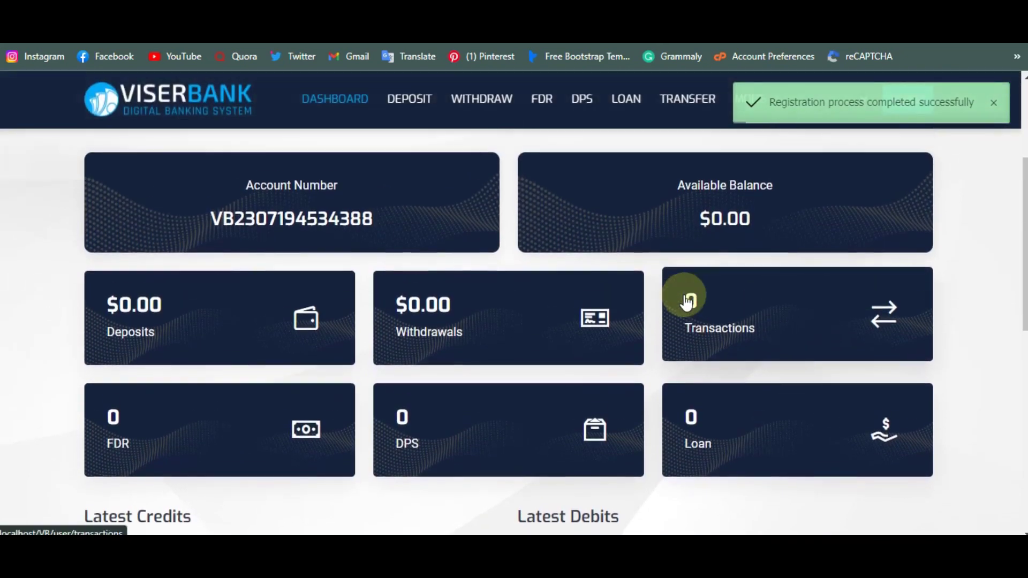
pyautogui.moveTo(213, 219); pyautogui.dragTo(256, 220)
pyautogui.moveTo(452, 208); pyautogui.dragTo(376, 232)
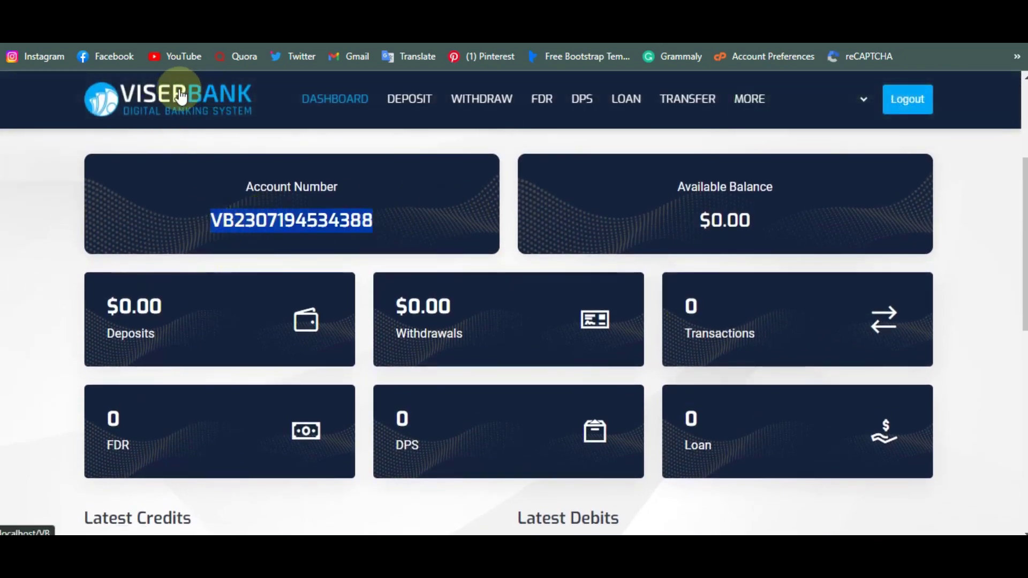
pyautogui.doubleClick(227, 220)
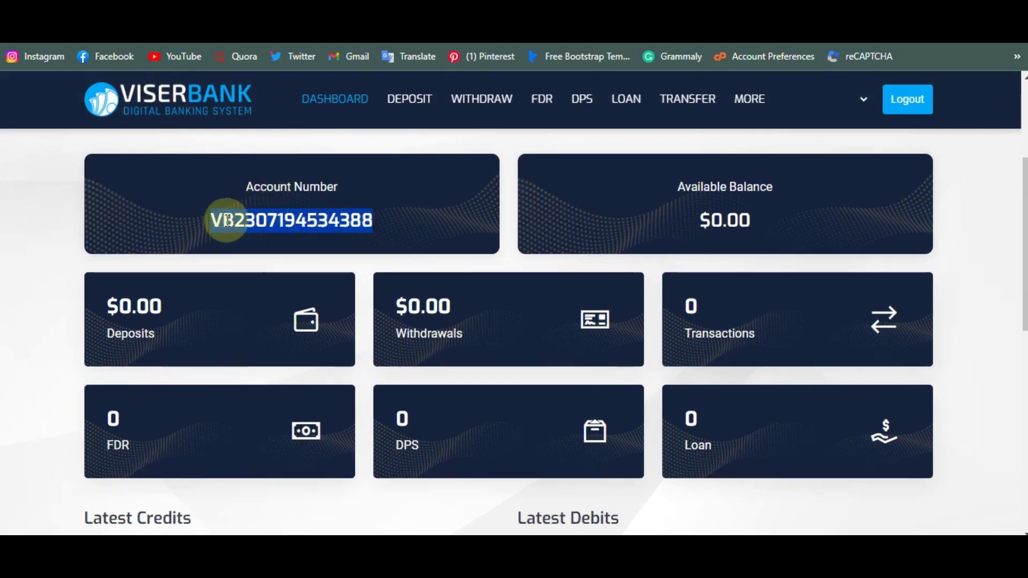
pyautogui.click(227, 220)
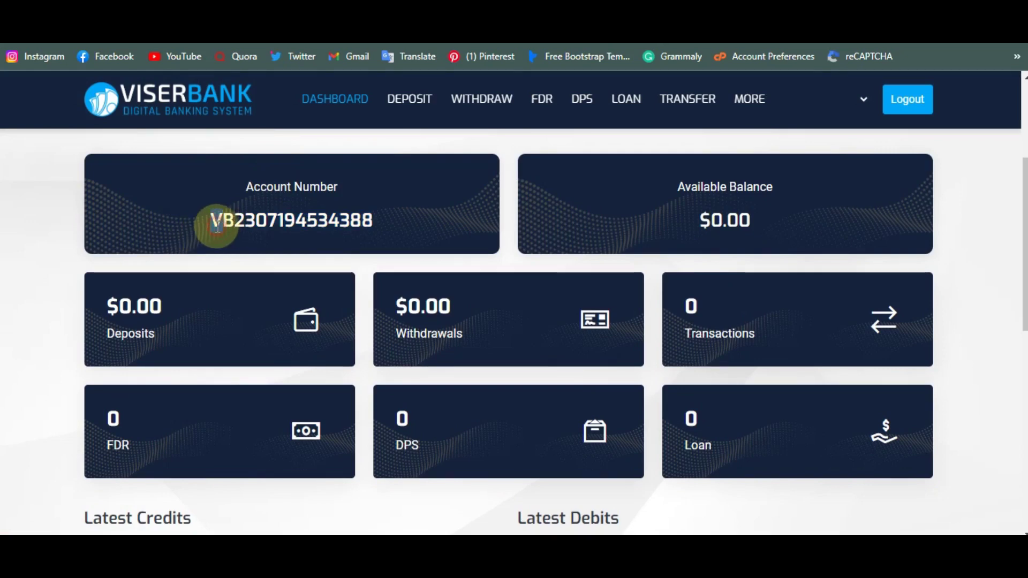
pyautogui.doubleClick(217, 224)
pyautogui.click(208, 220)
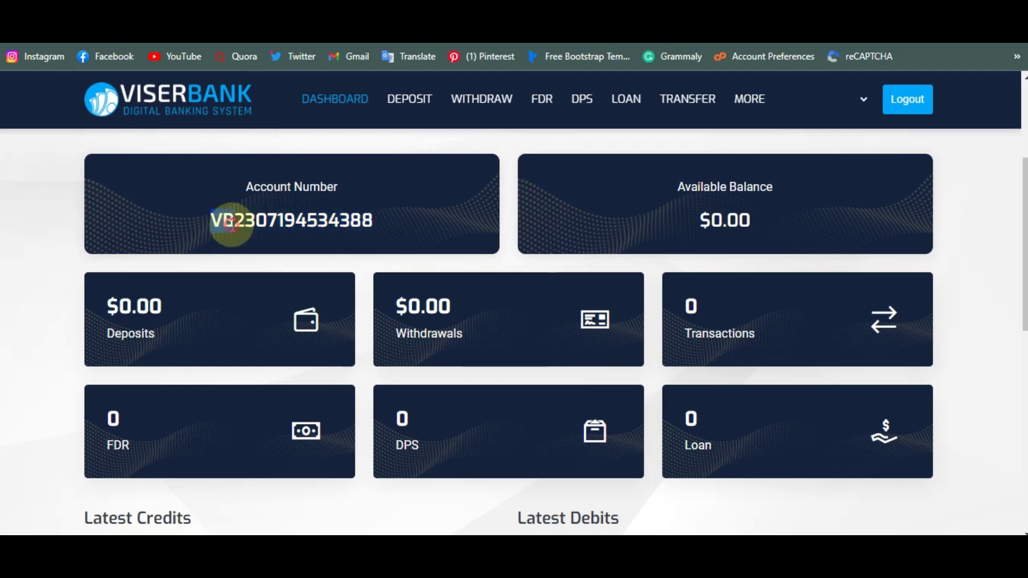
pyautogui.doubleClick(233, 224)
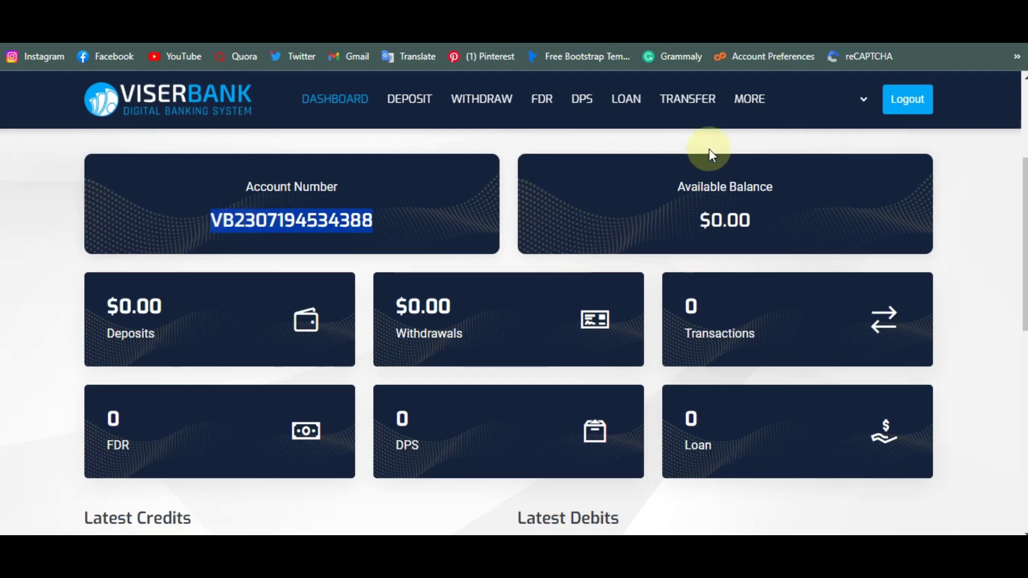
pyautogui.click(758, 188)
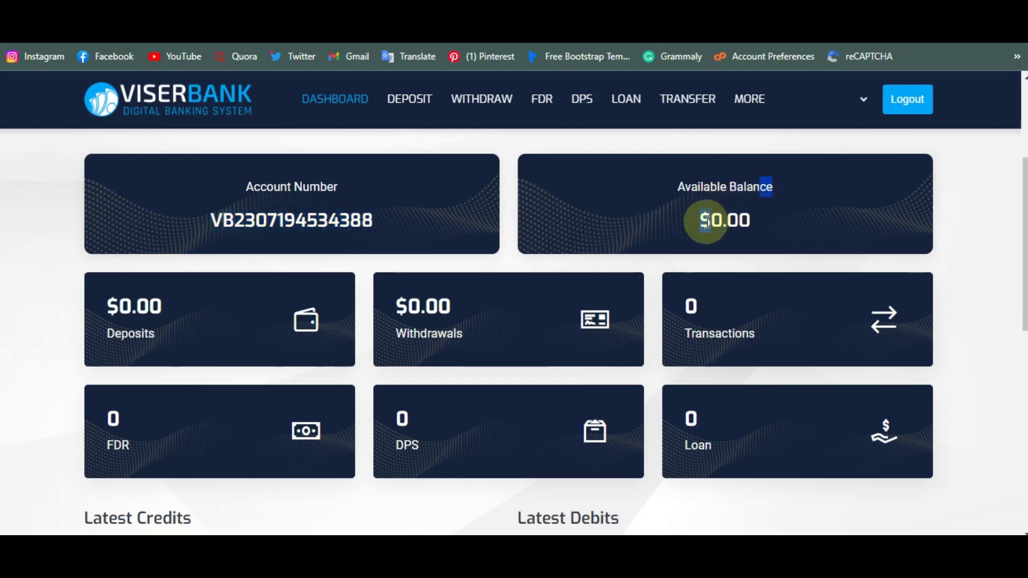
pyautogui.scroll(-1, 729, 217)
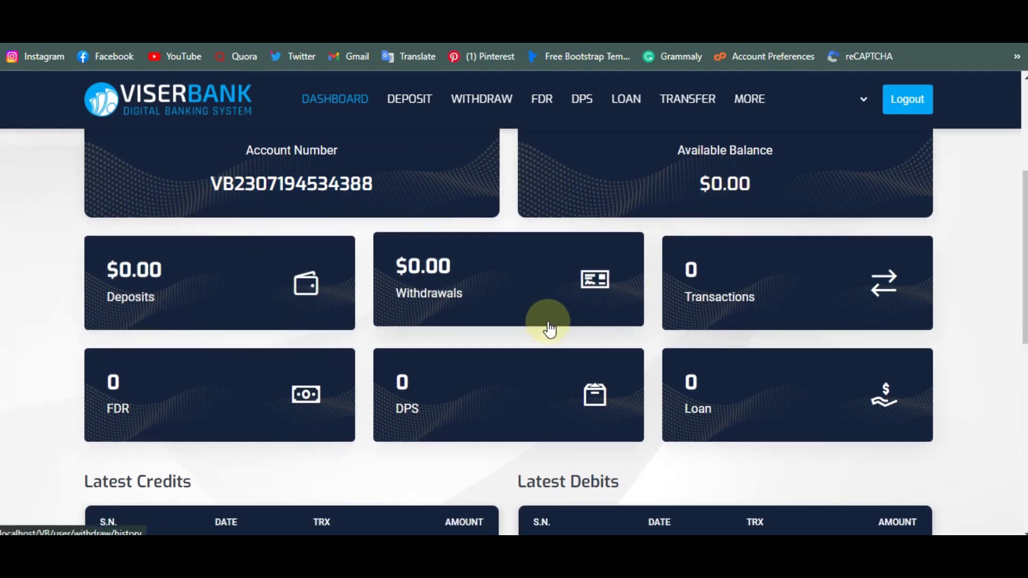
pyautogui.scroll(-5, 808, 372)
pyautogui.scroll(6, 807, 369)
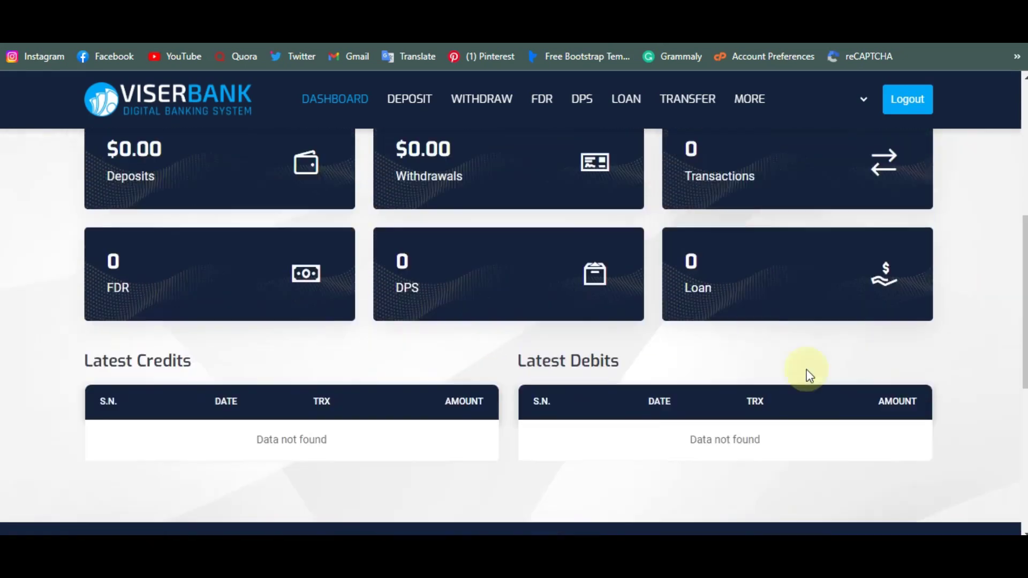
pyautogui.scroll(-1, 537, 380)
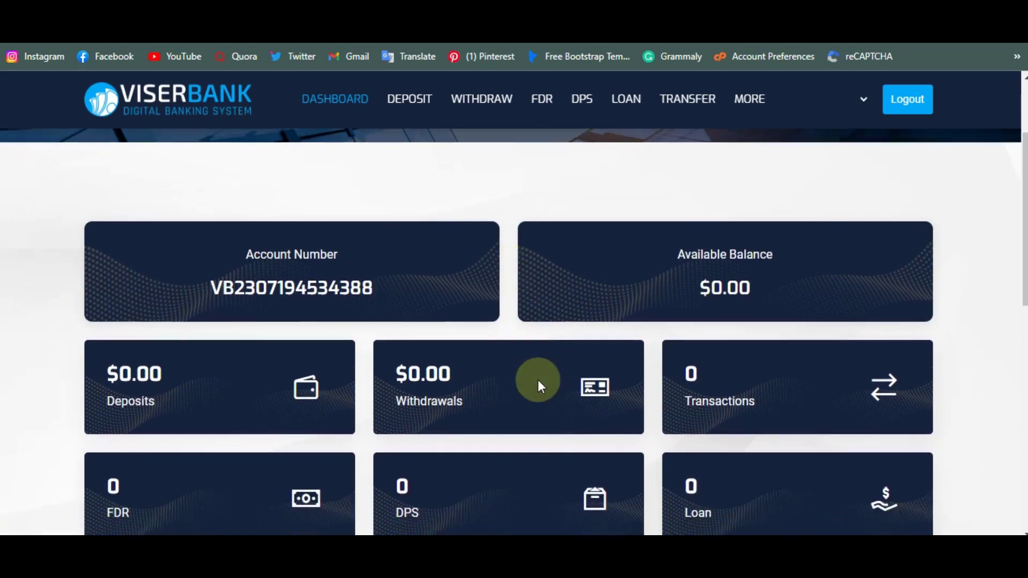
pyautogui.scroll(3, 538, 380)
pyautogui.click(404, 107)
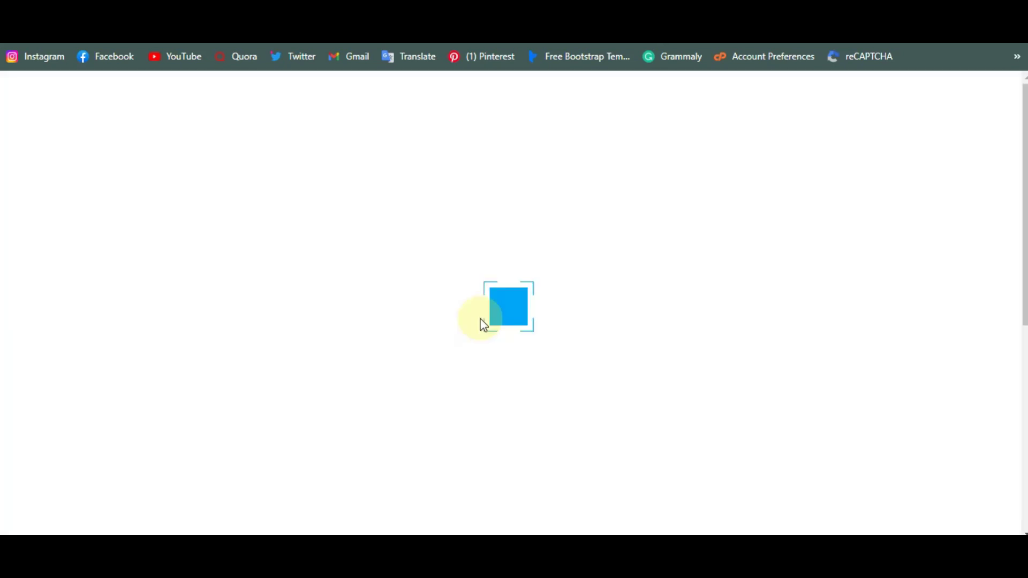
# Step: Start a new deposit and open the Select Gateway dropdown to view the gateways
pyautogui.scroll(1, 484, 324)
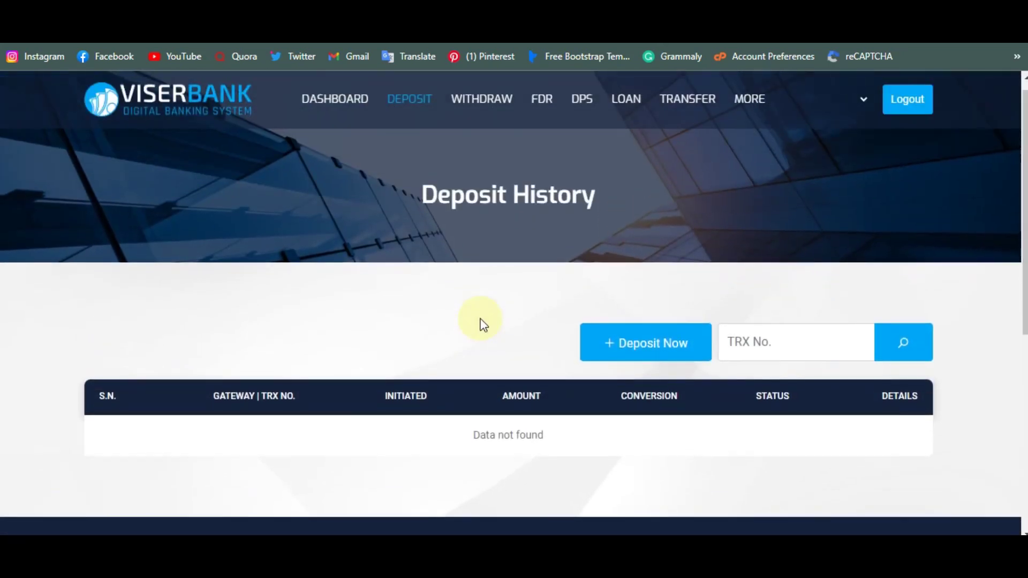
pyautogui.click(647, 353)
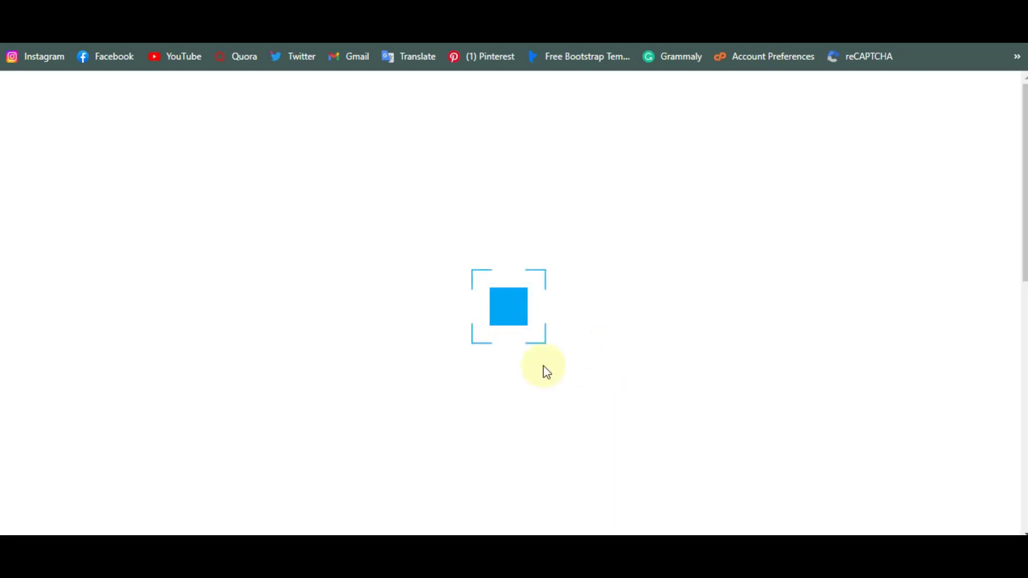
pyautogui.scroll(-4, 544, 376)
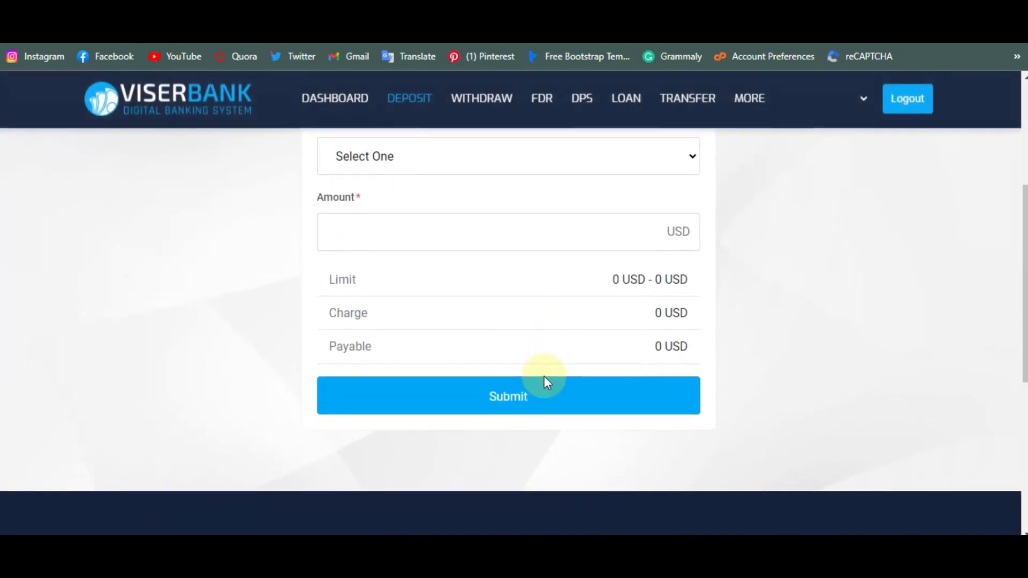
pyautogui.click(500, 200)
pyautogui.click(499, 200)
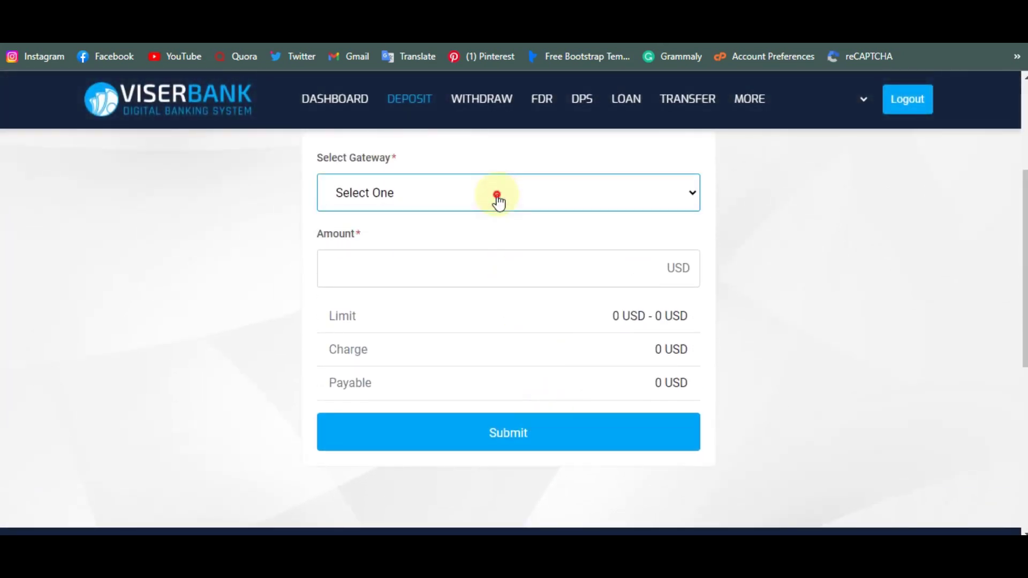
pyautogui.click(499, 201)
pyautogui.click(498, 202)
pyautogui.click(499, 202)
pyautogui.scroll(4, 498, 202)
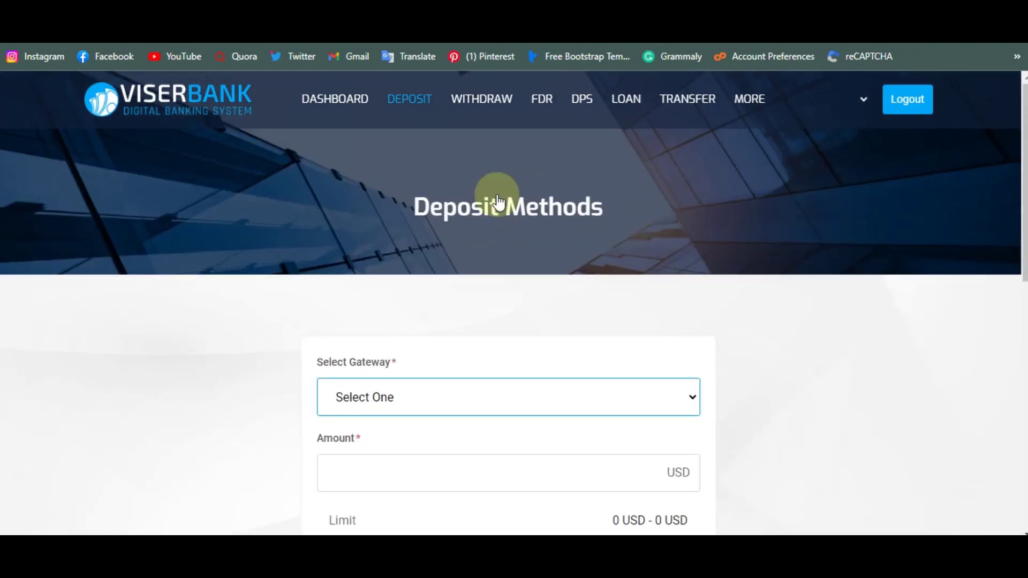
# Step: Visit the Withdraw history, FDR plans and Loan Plans pages
pyautogui.click(477, 104)
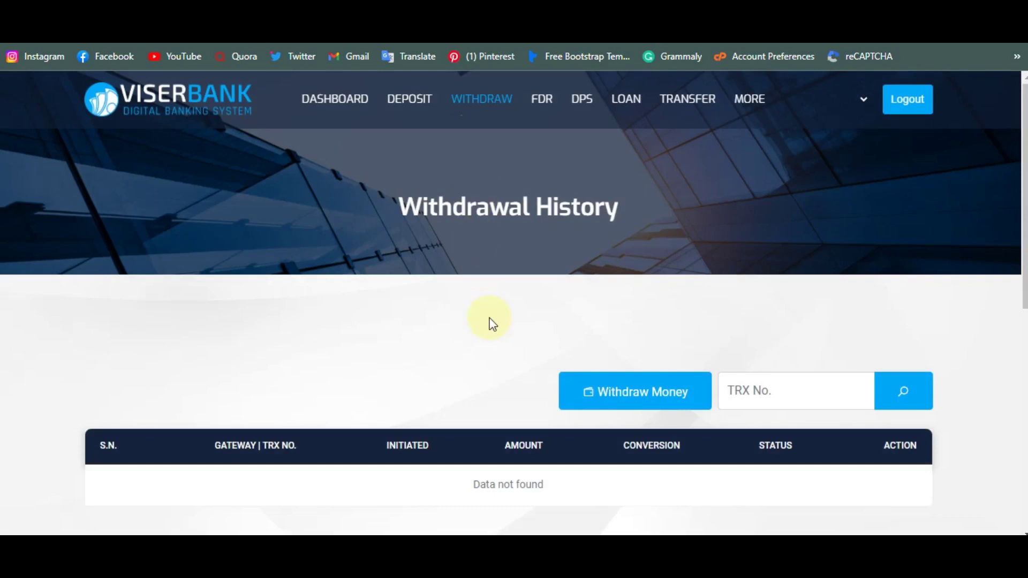
pyautogui.scroll(-5, 489, 321)
pyautogui.scroll(5, 489, 321)
pyautogui.click(548, 100)
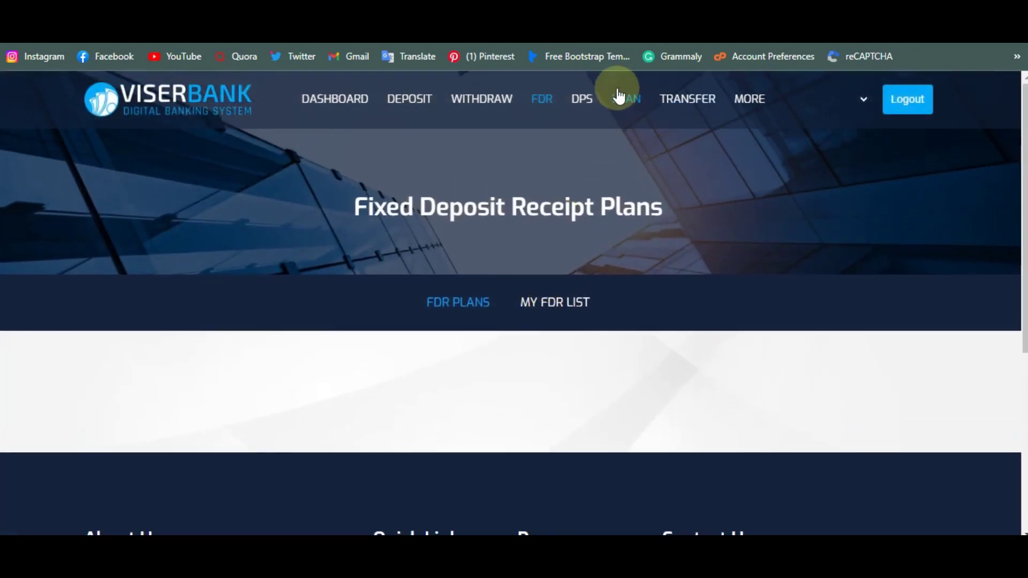
pyautogui.click(630, 107)
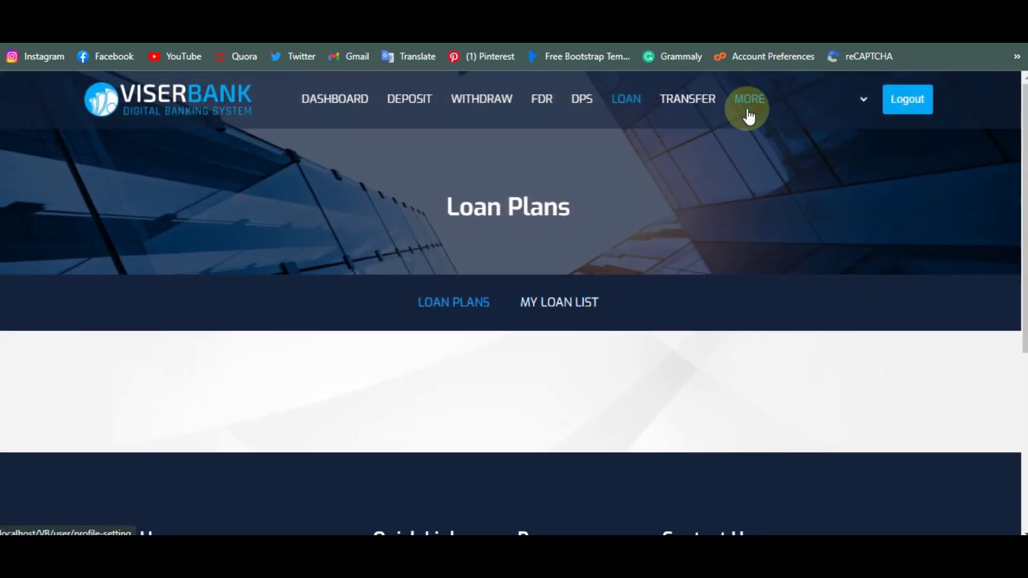
# Step: Look over the Profile Setting page, then go back to the dashboard
pyautogui.click(749, 113)
pyautogui.scroll(-2, 467, 341)
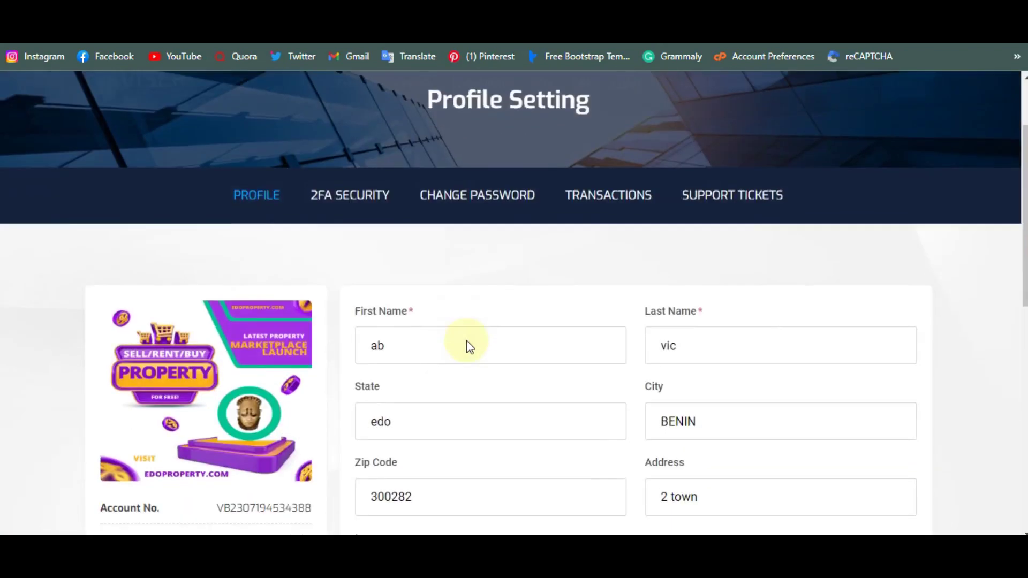
pyautogui.scroll(-5, 466, 342)
pyautogui.scroll(7, 470, 352)
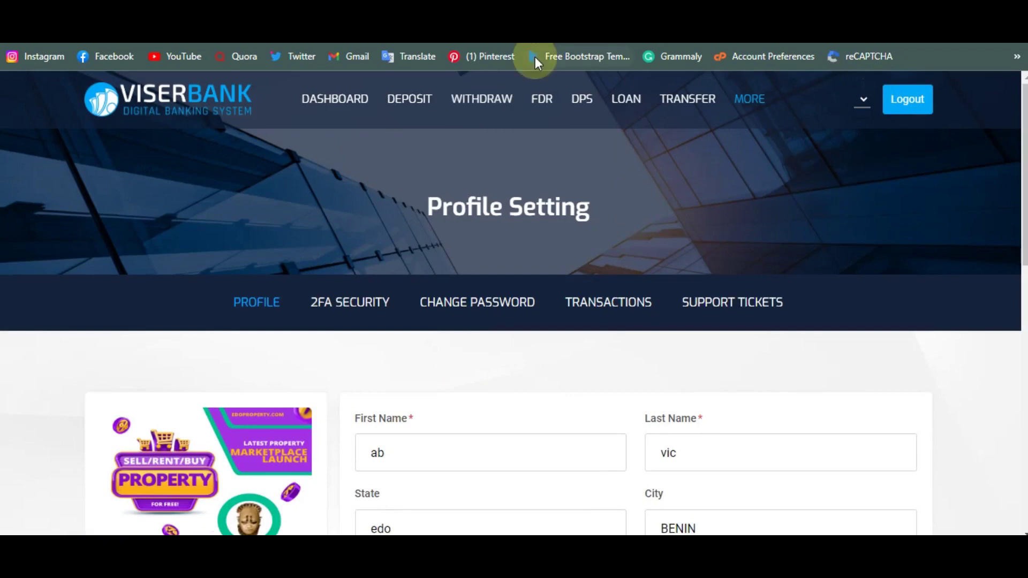
pyautogui.click(333, 95)
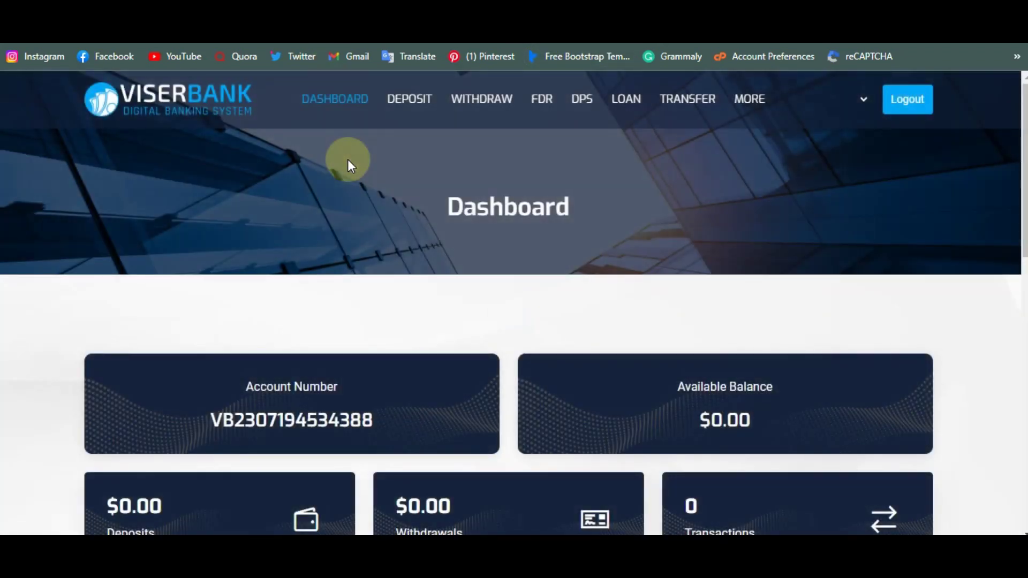
# Step: View the 2FA Setting page with its authenticator QR code, then return to the dashboard
pyautogui.scroll(-2, 409, 316)
pyautogui.scroll(2, 410, 316)
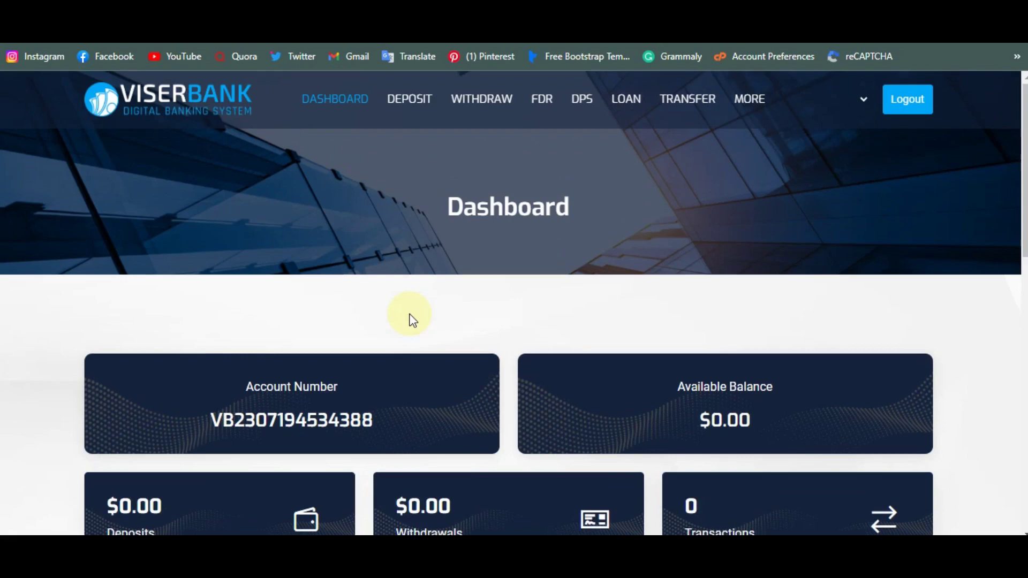
pyautogui.click(759, 100)
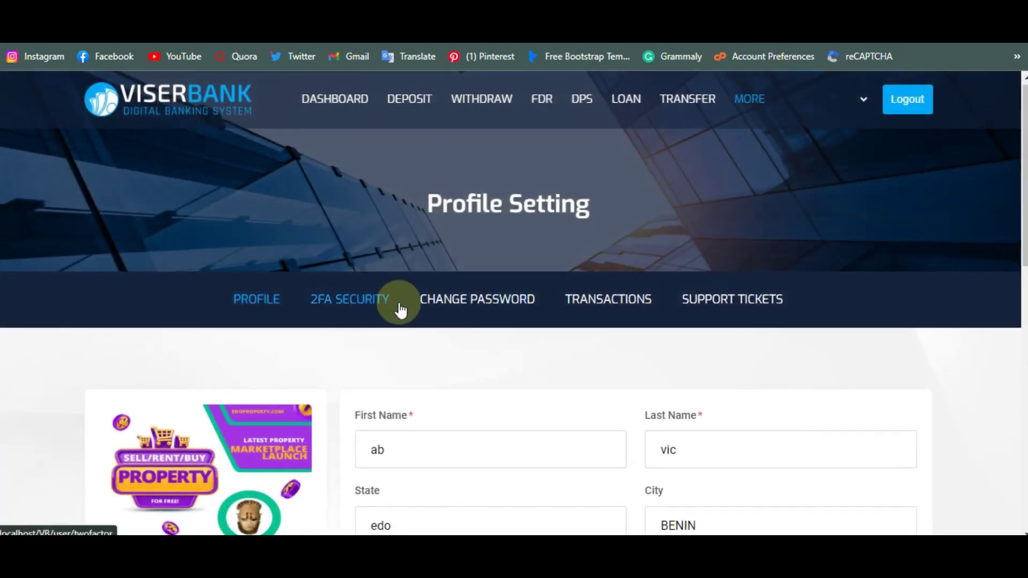
pyautogui.click(401, 309)
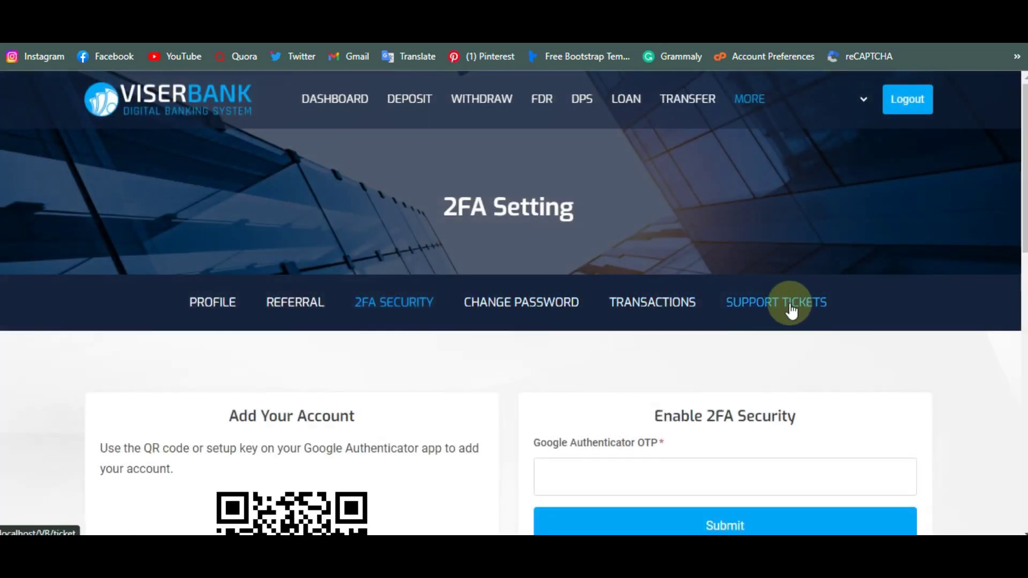
pyautogui.scroll(-1, 789, 309)
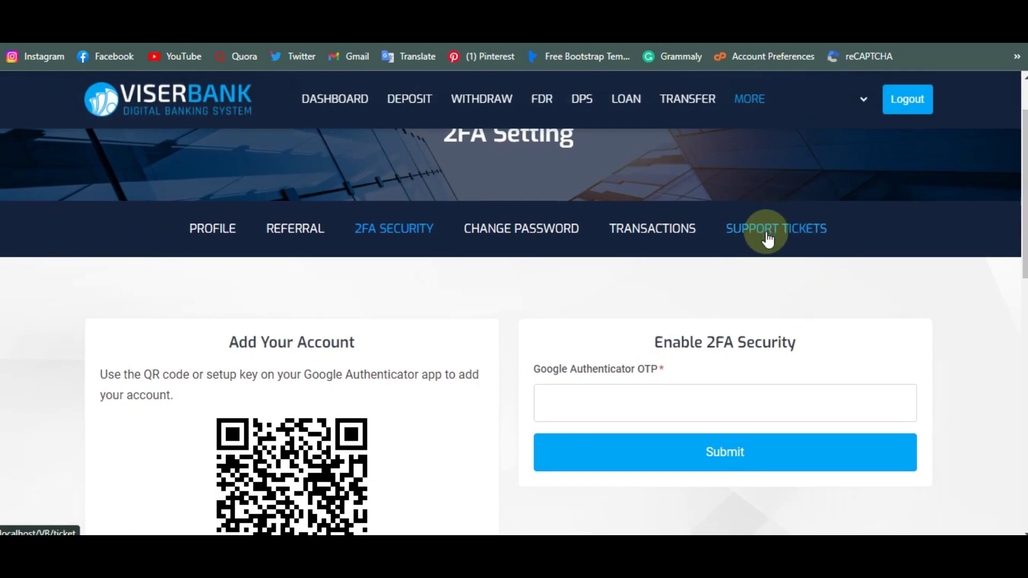
pyautogui.click(322, 102)
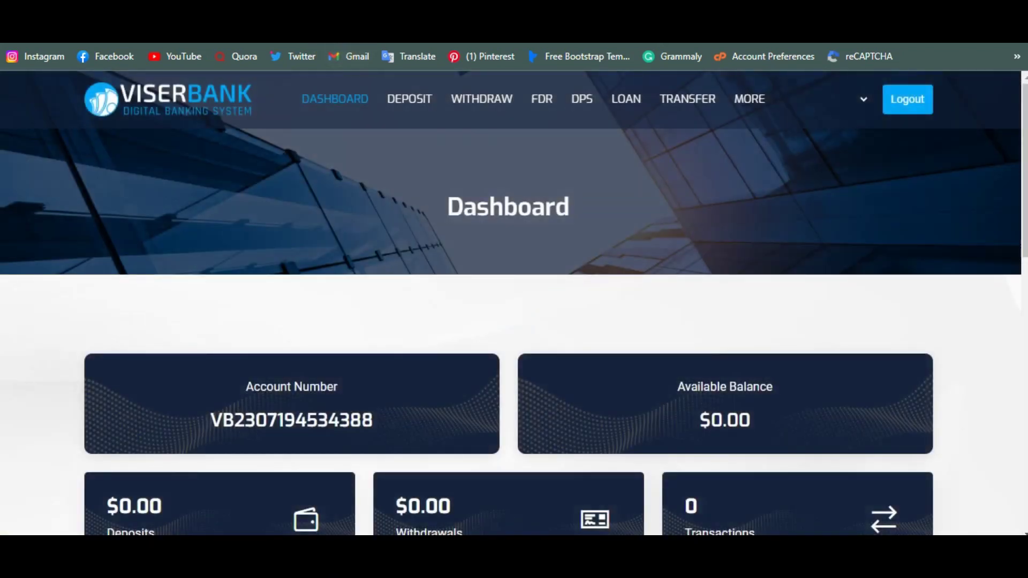
# Step: Log out of the user account and go to the site's /admin login address
pyautogui.click(897, 106)
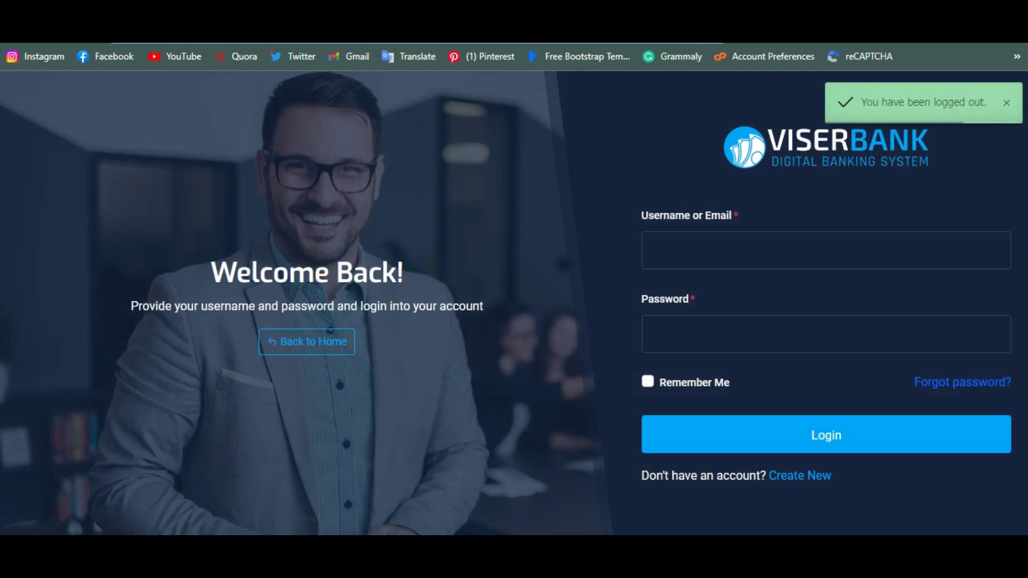
pyautogui.press('BackSpace')
pyautogui.press('BackSpace')
pyautogui.press('BackSpace')
pyautogui.press('BackSpace')
pyautogui.press('BackSpace')
pyautogui.press('BackSpace')
pyautogui.press('BackSpace')
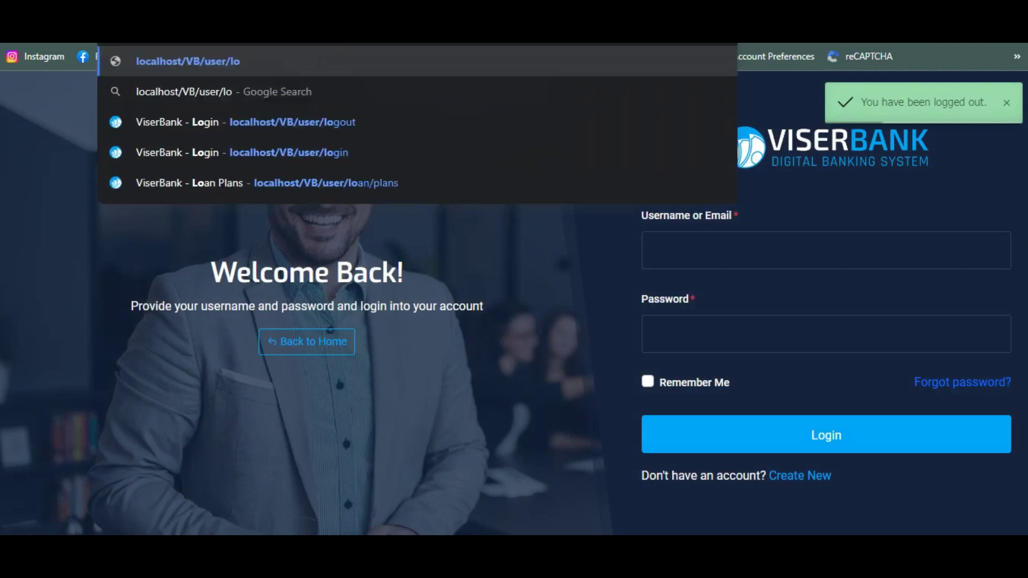
pyautogui.press('BackSpace')
pyautogui.press('BackSpace')
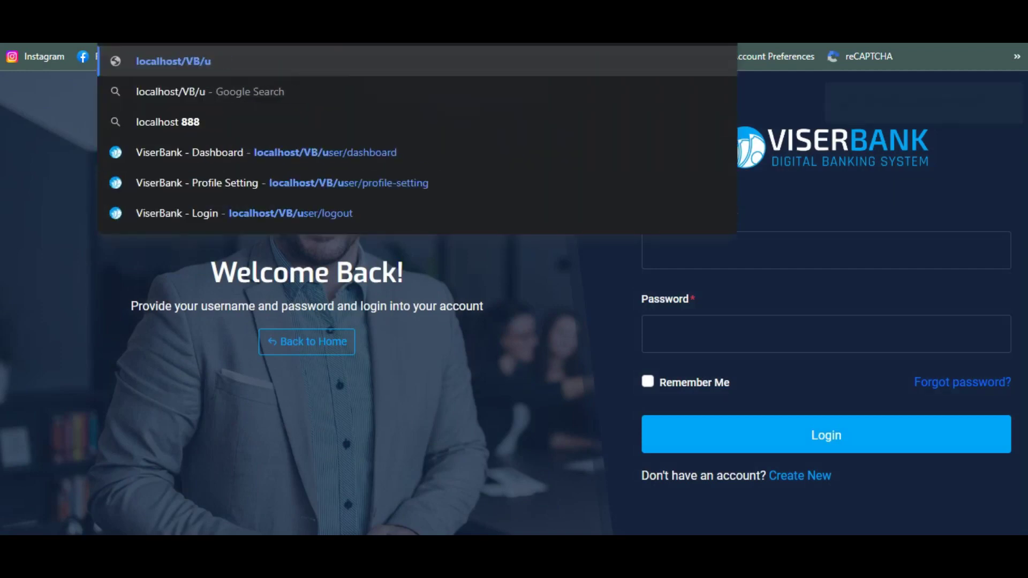
pyautogui.press('BackSpace')
pyautogui.write('a')
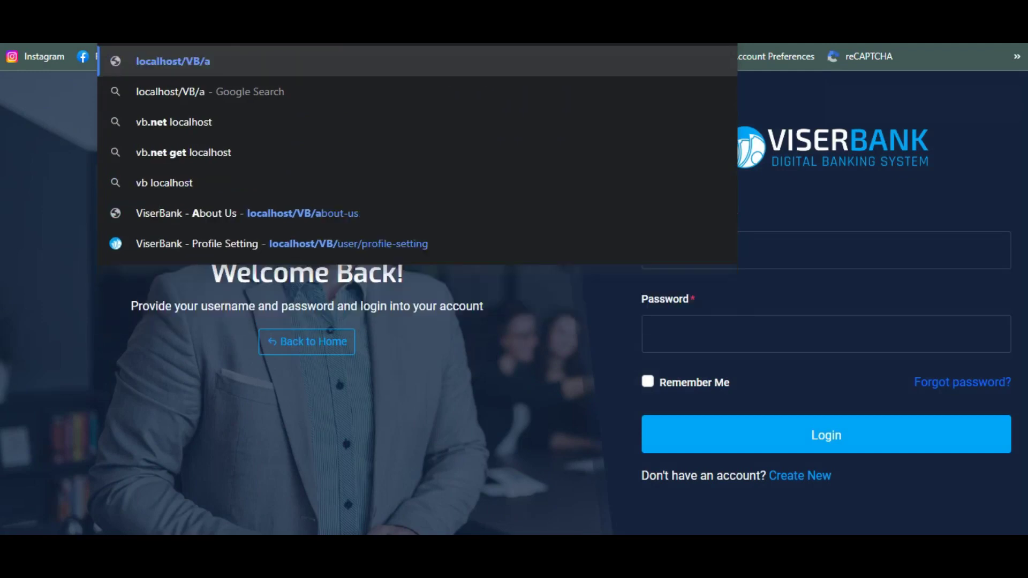
pyautogui.write('dmin')
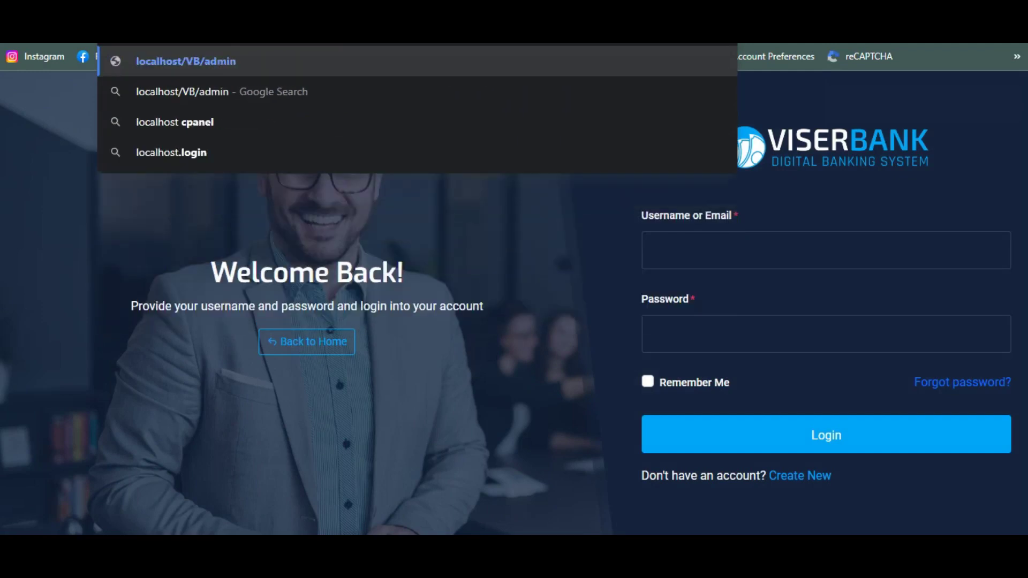
pyautogui.press('Return')
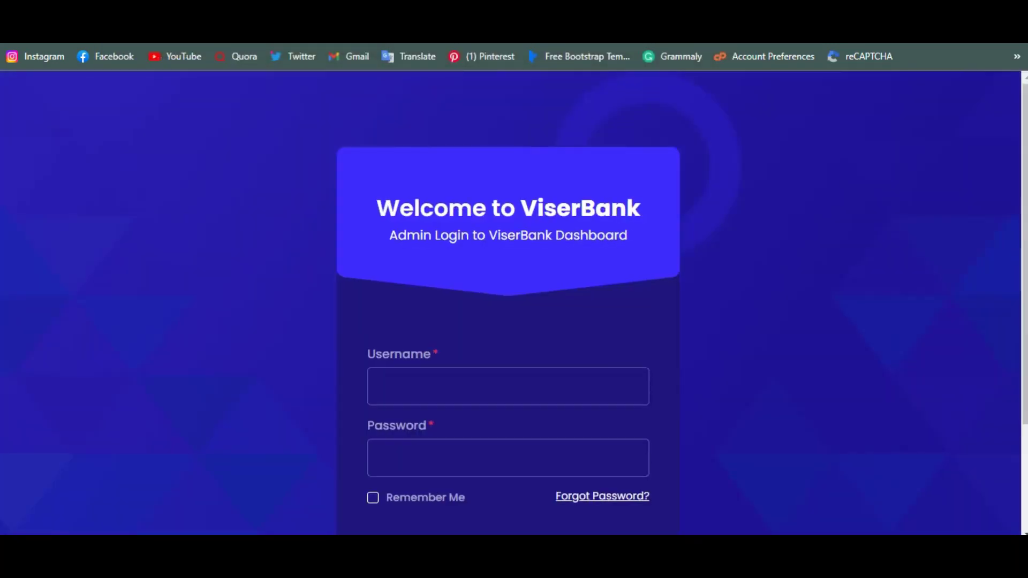
# Step: Enter the admin username and password and submit the login form
pyautogui.scroll(-2, 481, 249)
pyautogui.click(478, 287)
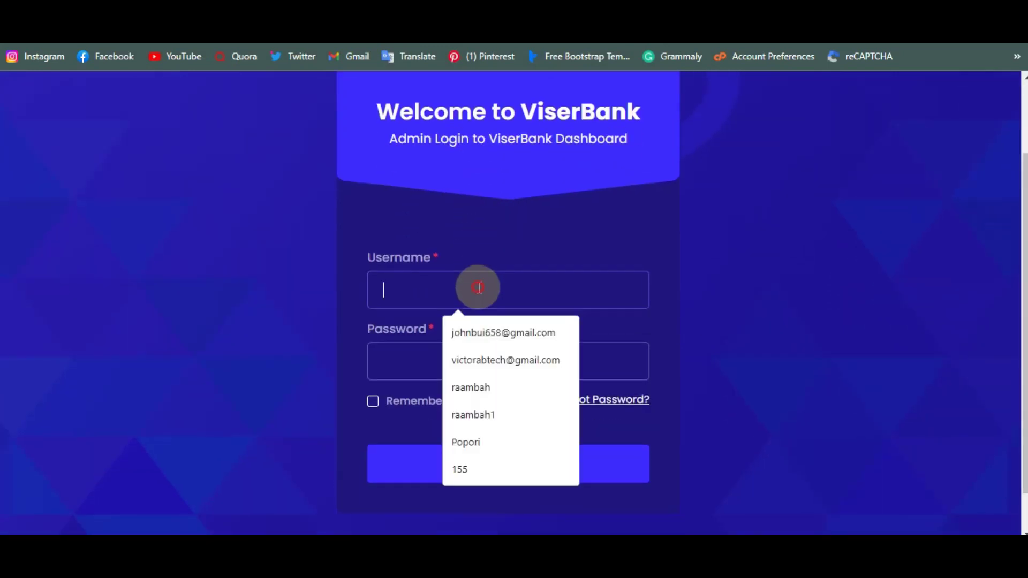
pyautogui.write('Admin')
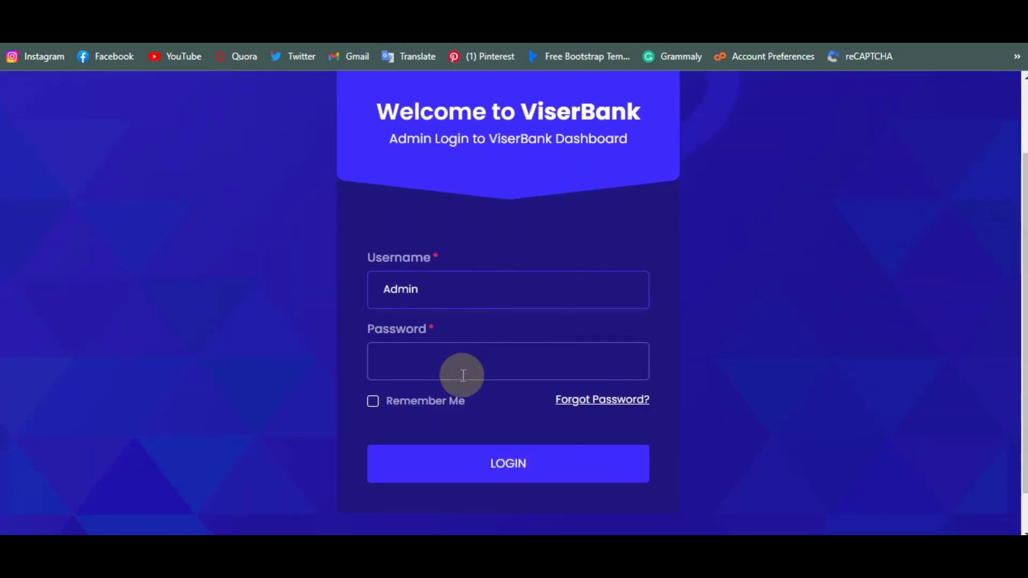
pyautogui.click(464, 375)
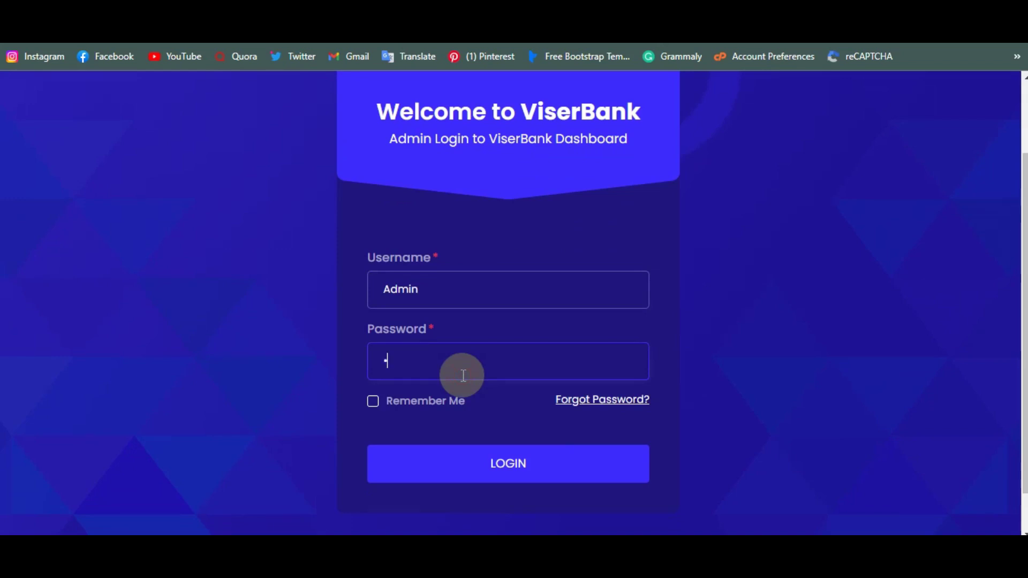
pyautogui.click(468, 465)
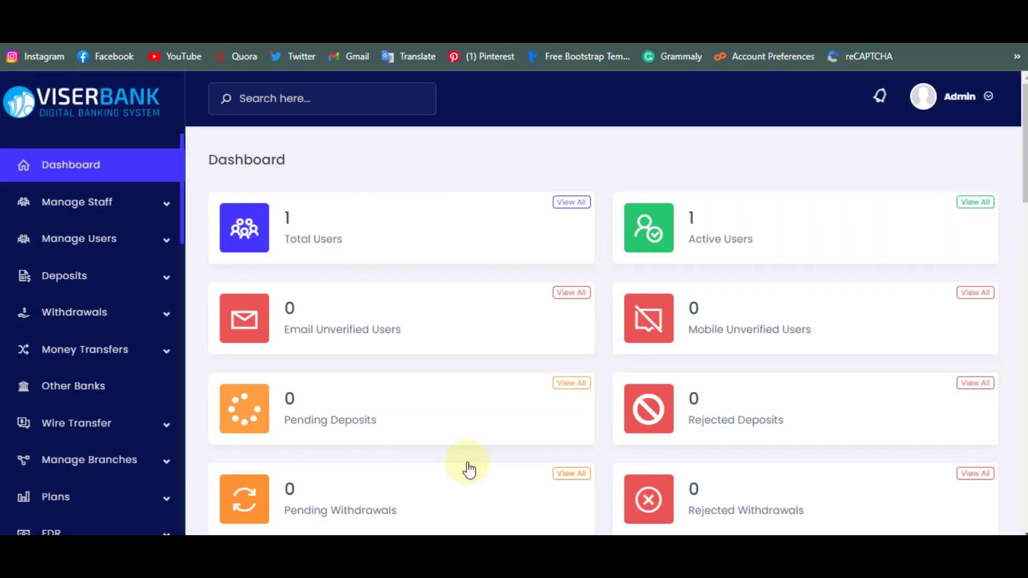
# Step: Scroll through the admin Dashboard statistics cards, then open Manage Staff > All Staff
pyautogui.scroll(-1, 468, 469)
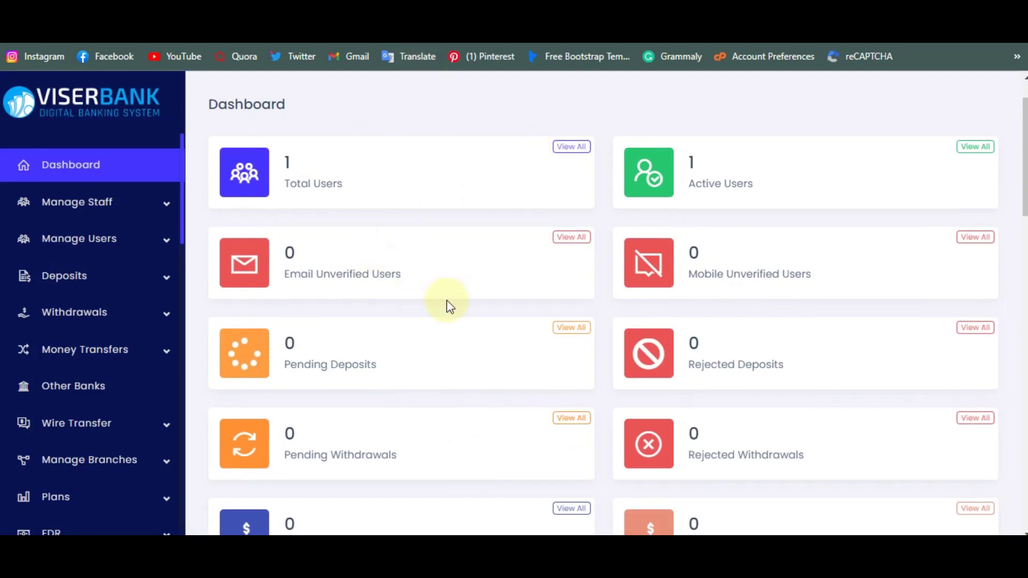
pyautogui.scroll(-4, 673, 368)
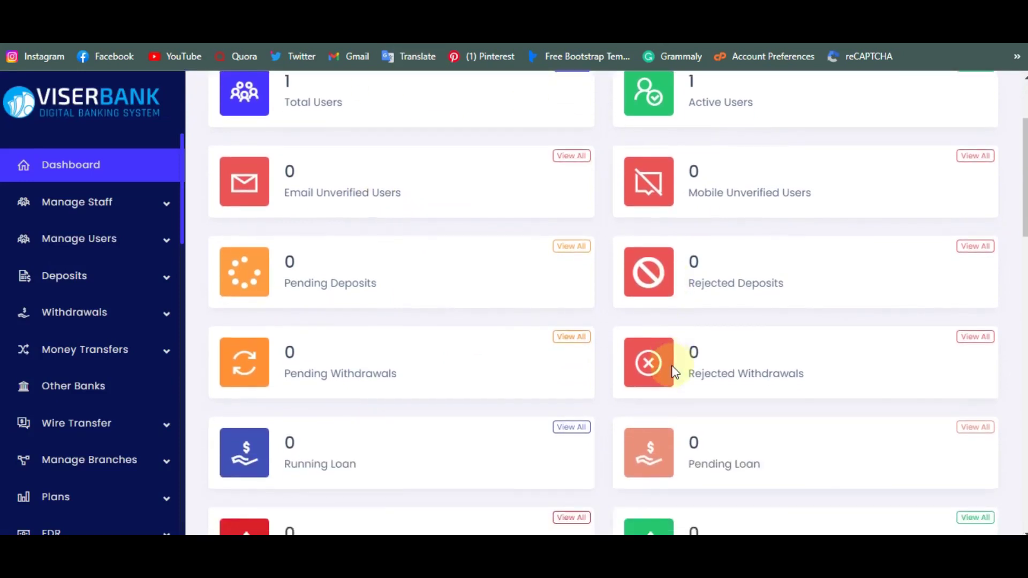
pyautogui.scroll(-10, 674, 371)
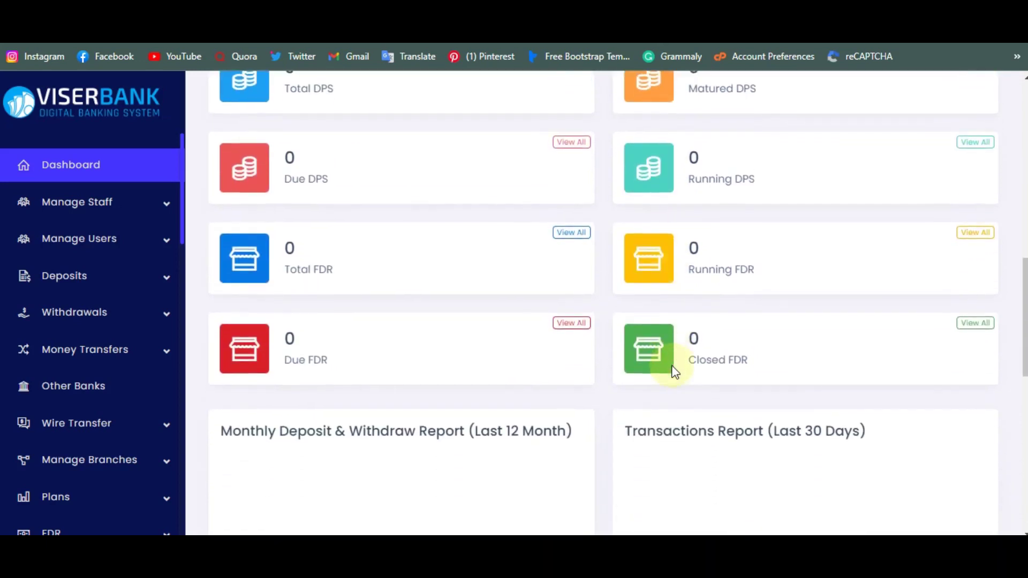
pyautogui.scroll(7, 674, 370)
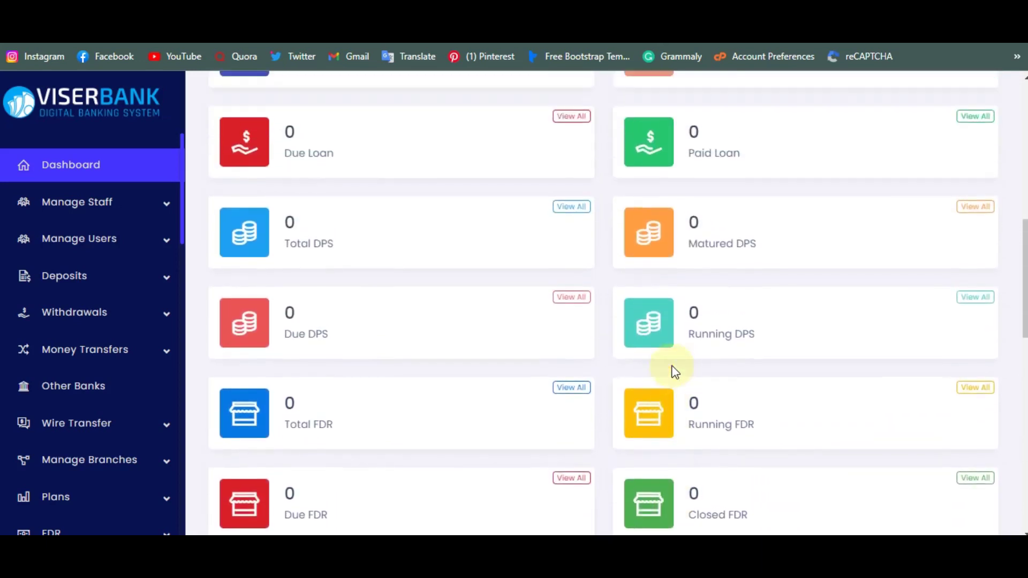
pyautogui.scroll(5, 674, 371)
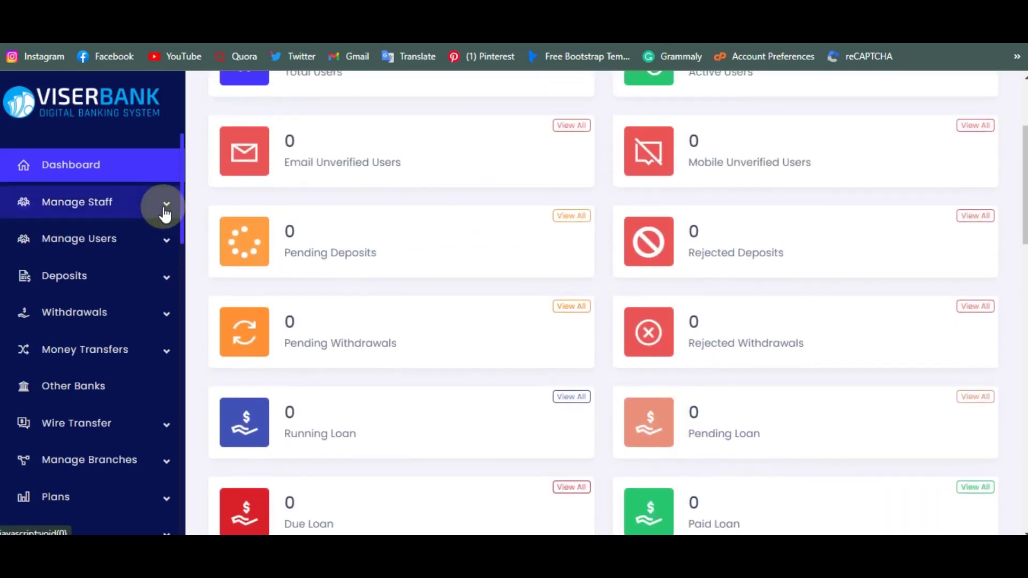
pyautogui.click(164, 212)
pyautogui.click(106, 223)
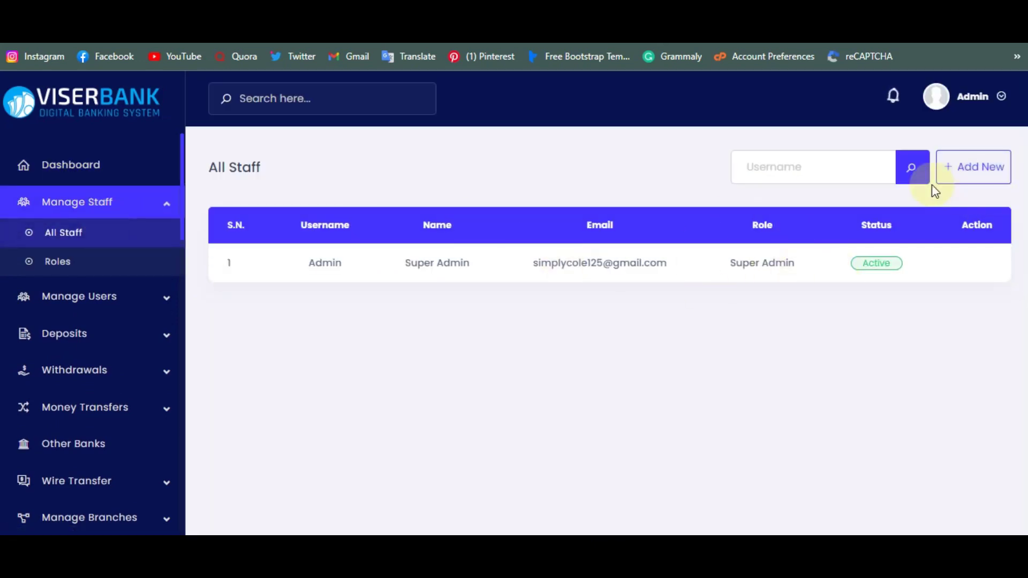
# Step: Open Manage Users > Active Users and view the single user's Details page
pyautogui.click(92, 297)
pyautogui.scroll(-2, 69, 348)
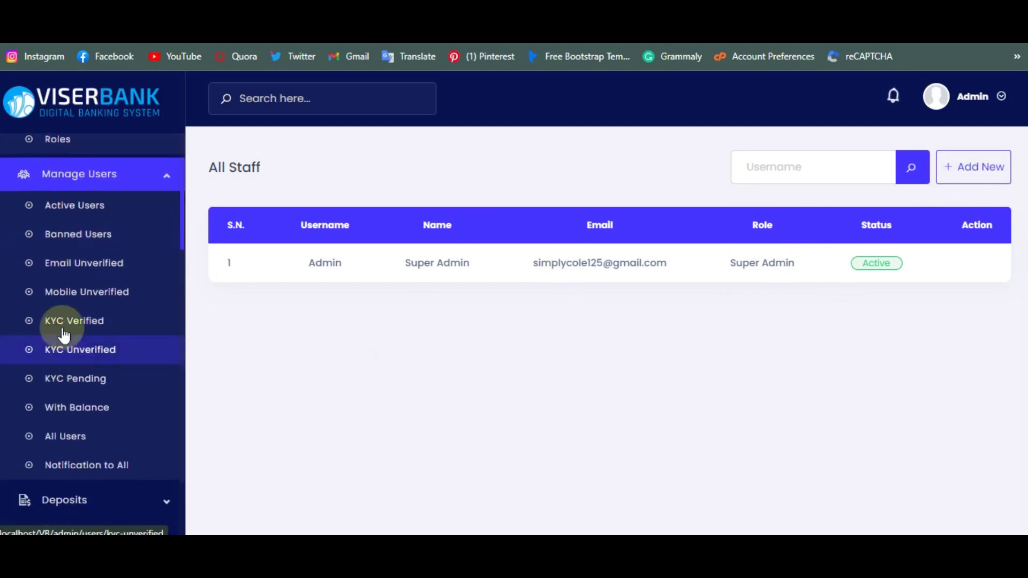
pyautogui.click(66, 209)
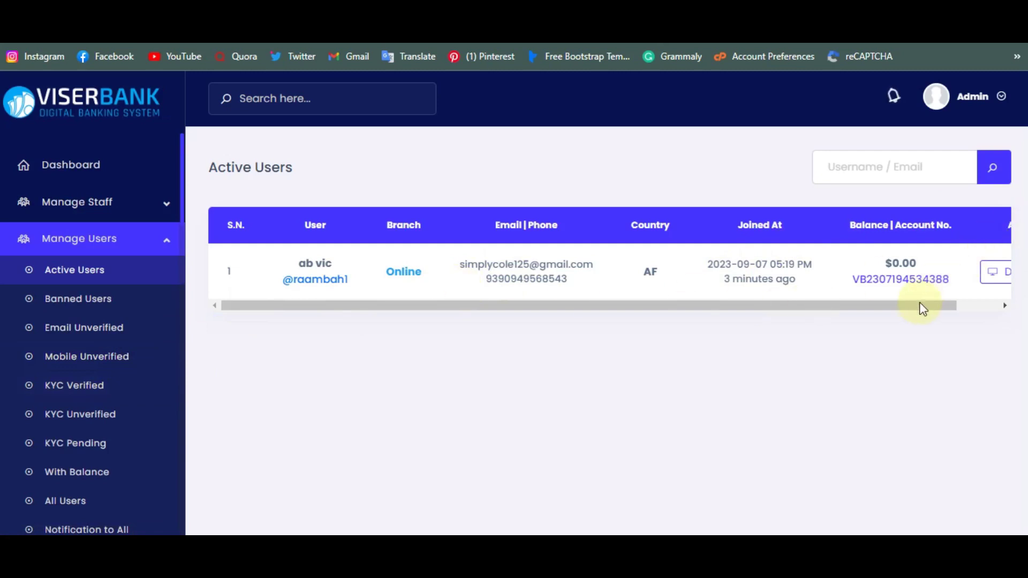
pyautogui.moveTo(920, 309); pyautogui.dragTo(1014, 307)
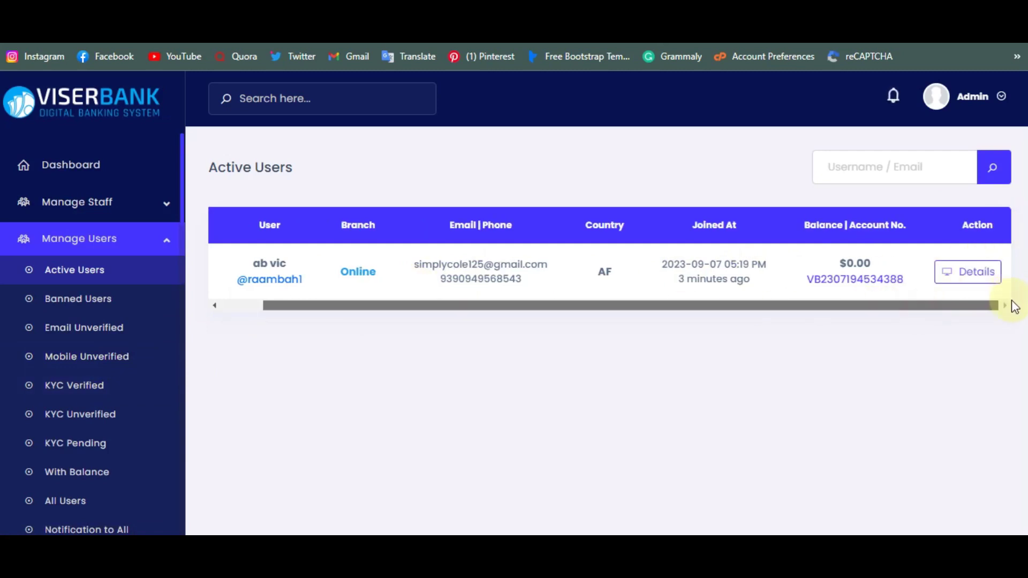
pyautogui.click(973, 283)
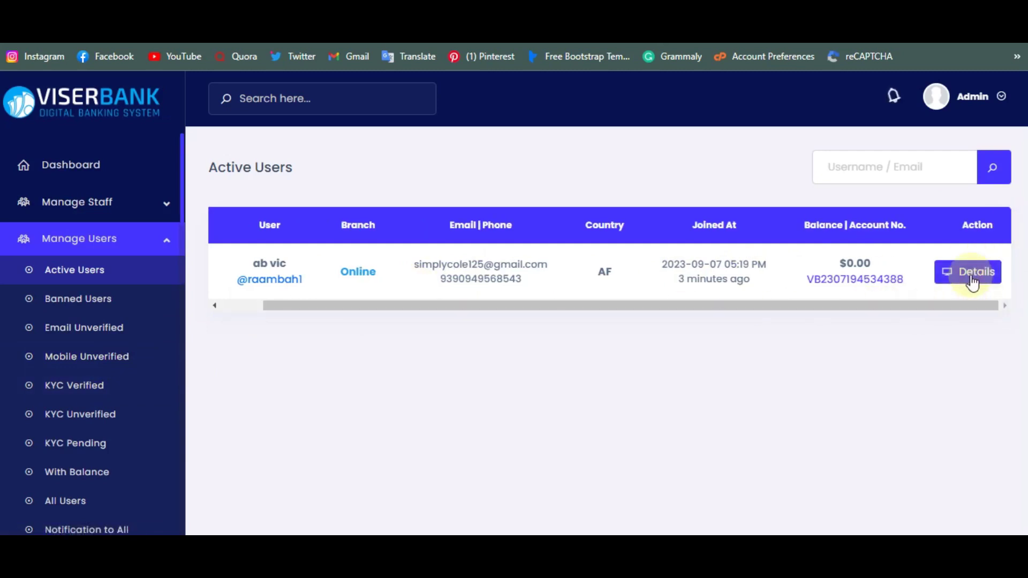
pyautogui.scroll(-1, 659, 467)
pyautogui.scroll(-1, 659, 467)
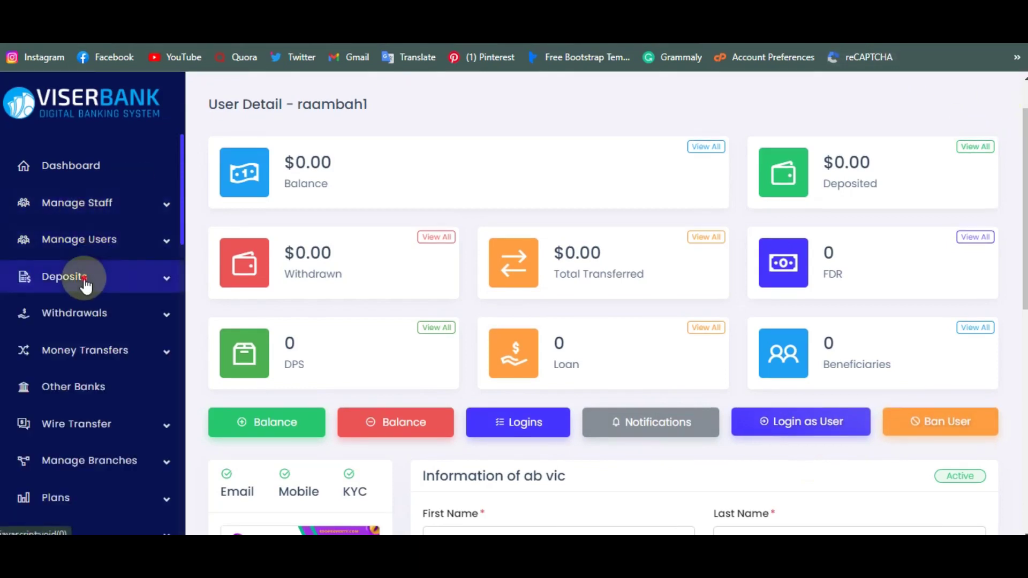
# Step: Open Deposits > Pending Deposits and expand the Withdrawals and Money Transfers sections
pyautogui.click(83, 279)
pyautogui.click(84, 310)
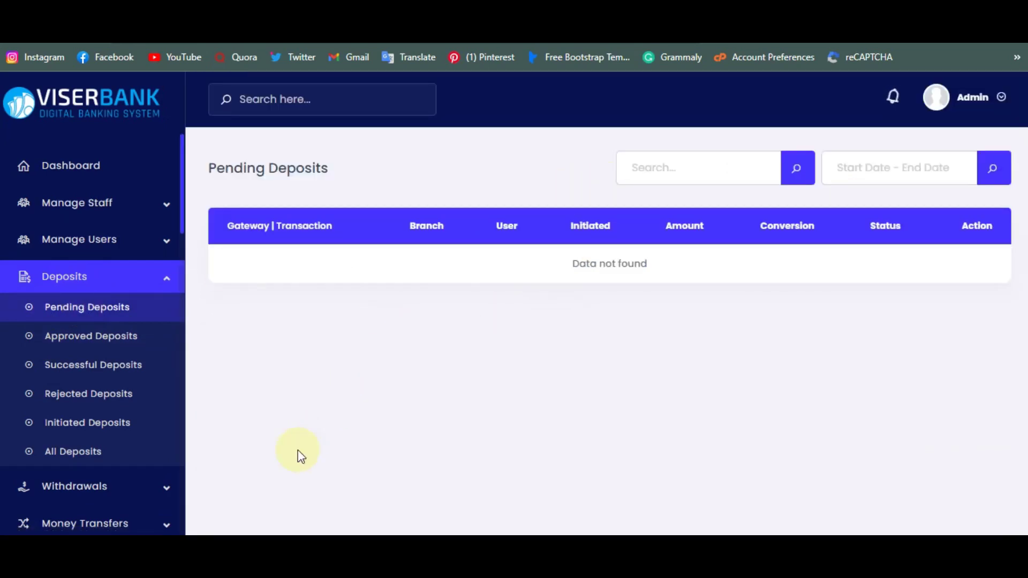
pyautogui.scroll(-4, 69, 443)
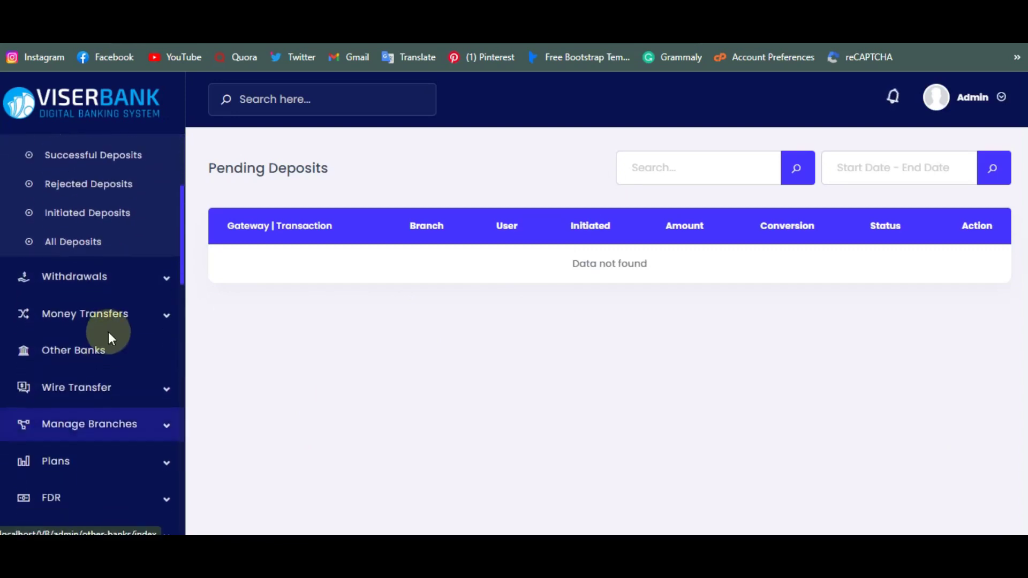
pyautogui.click(118, 287)
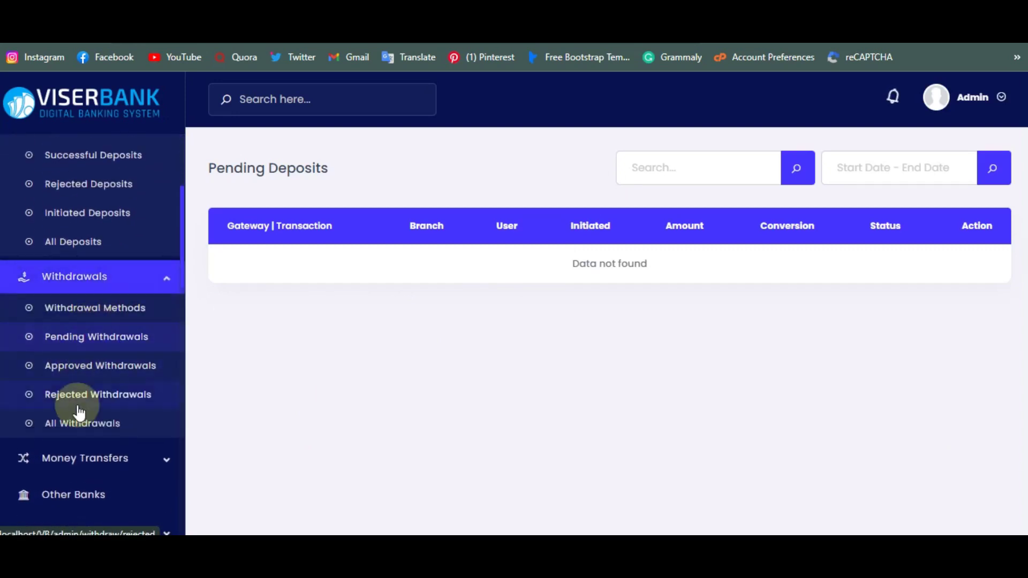
pyautogui.scroll(-3, 75, 409)
pyautogui.click(114, 301)
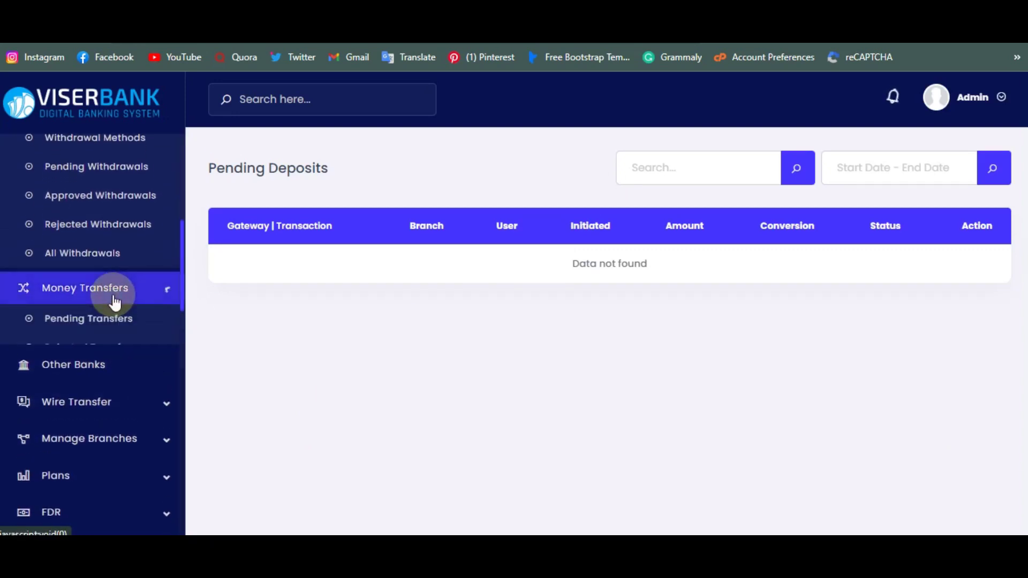
pyautogui.scroll(-4, 88, 415)
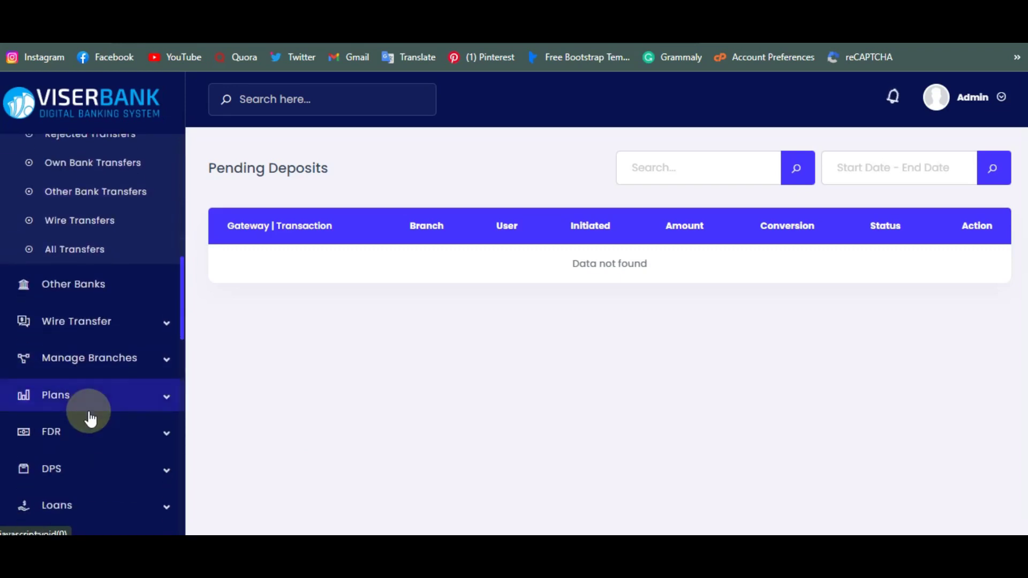
pyautogui.scroll(-1, 90, 419)
# Step: Open the Other Banks list, expand Plans, and open Payment Gateways > Automatic Gateways
pyautogui.click(69, 269)
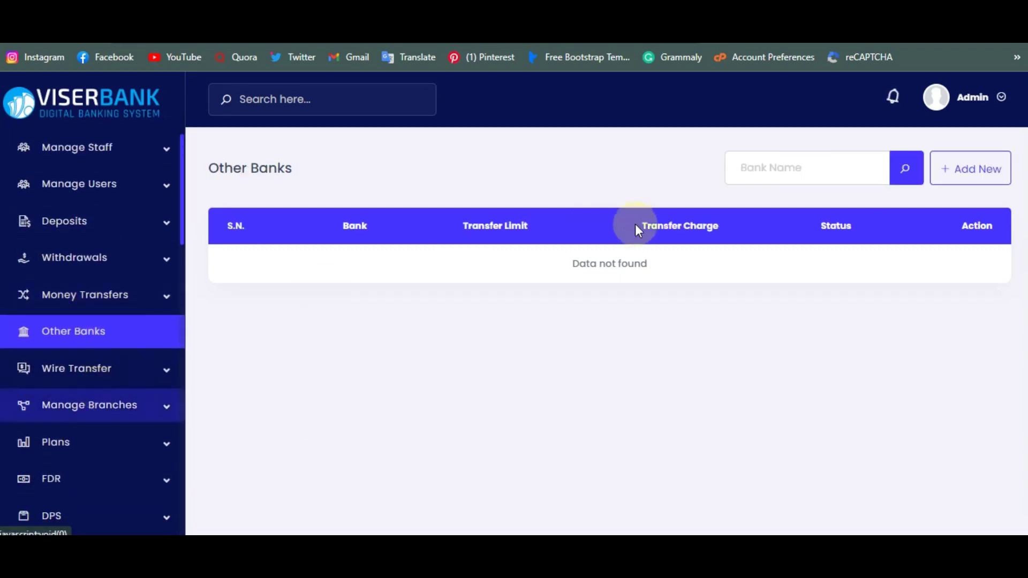
pyautogui.scroll(-3, 168, 349)
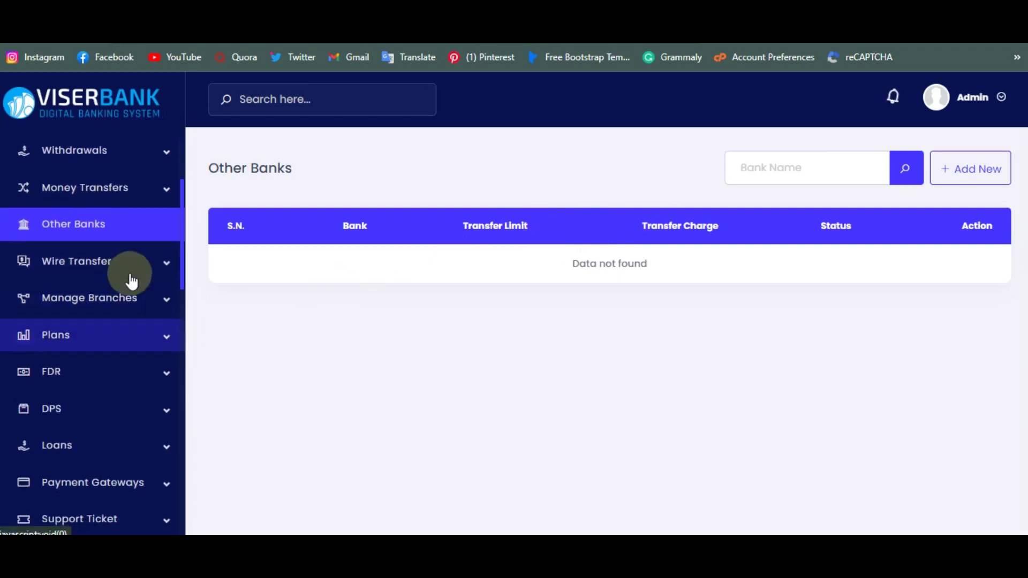
pyautogui.scroll(-1, 132, 278)
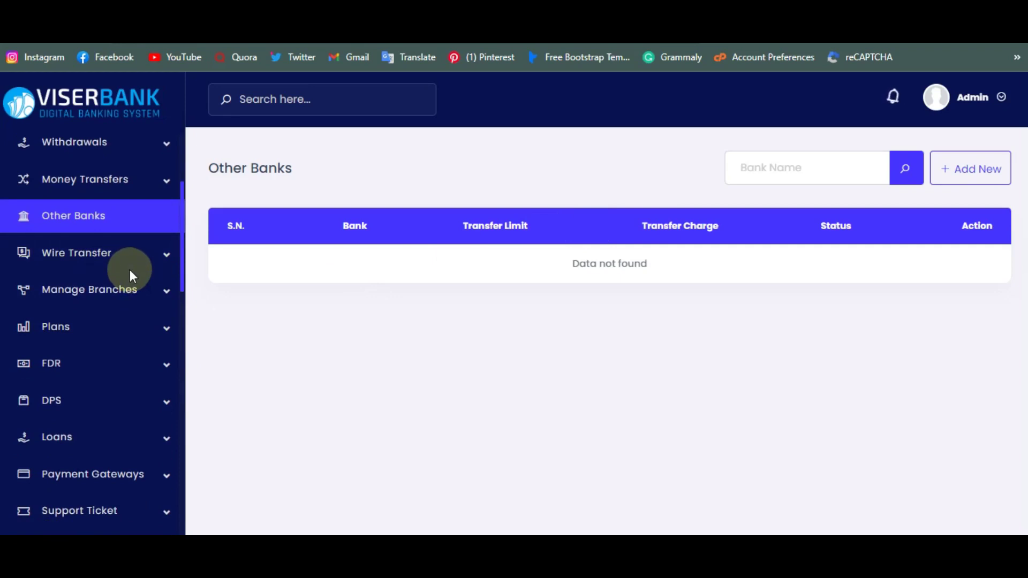
pyautogui.click(122, 328)
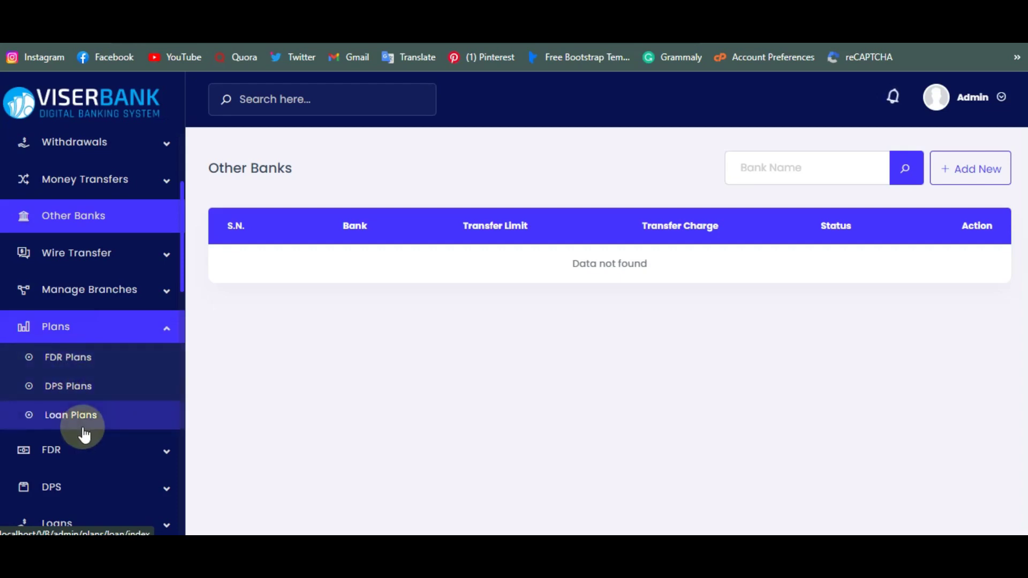
pyautogui.scroll(-5, 83, 431)
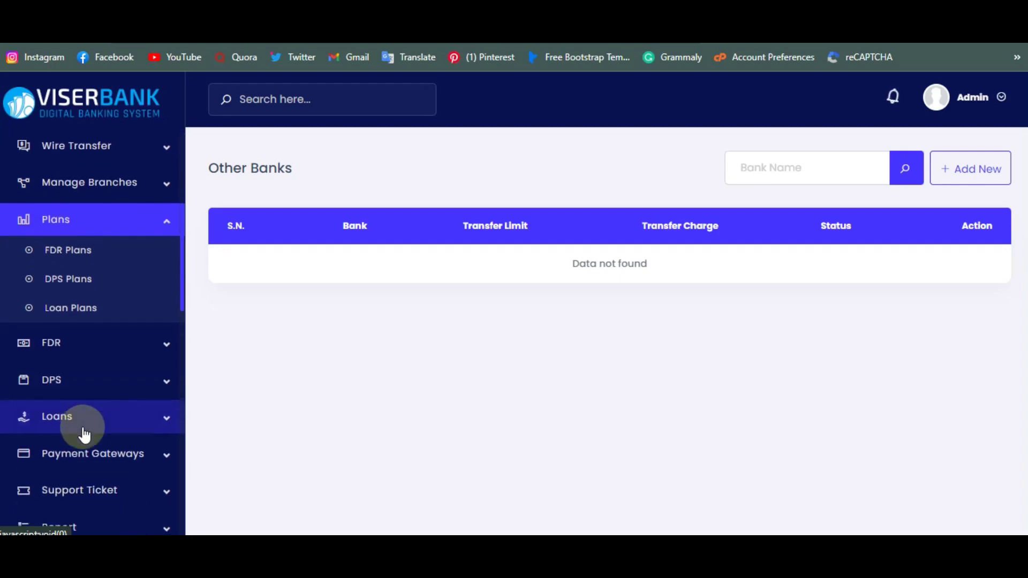
pyautogui.click(98, 297)
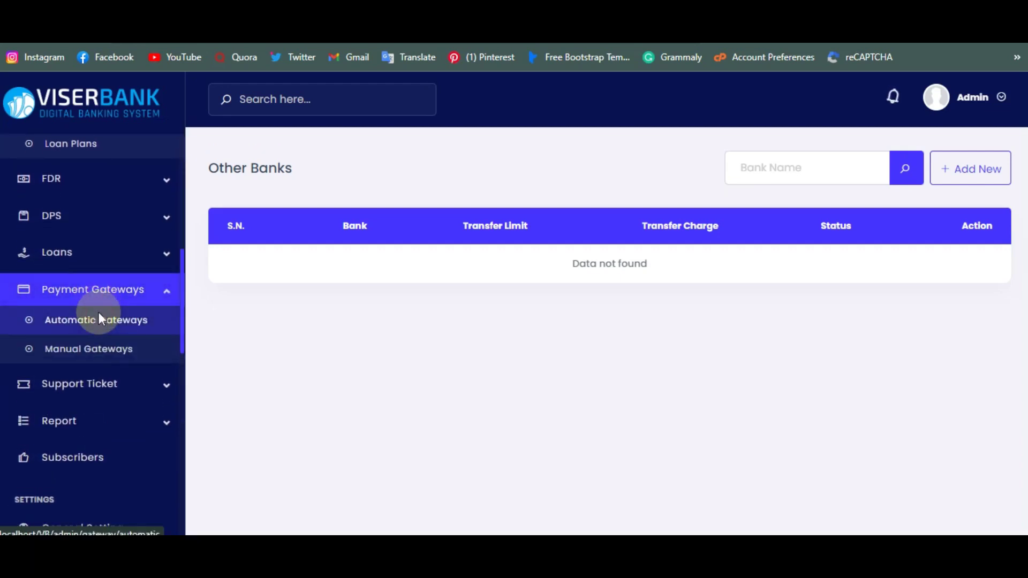
pyautogui.click(98, 317)
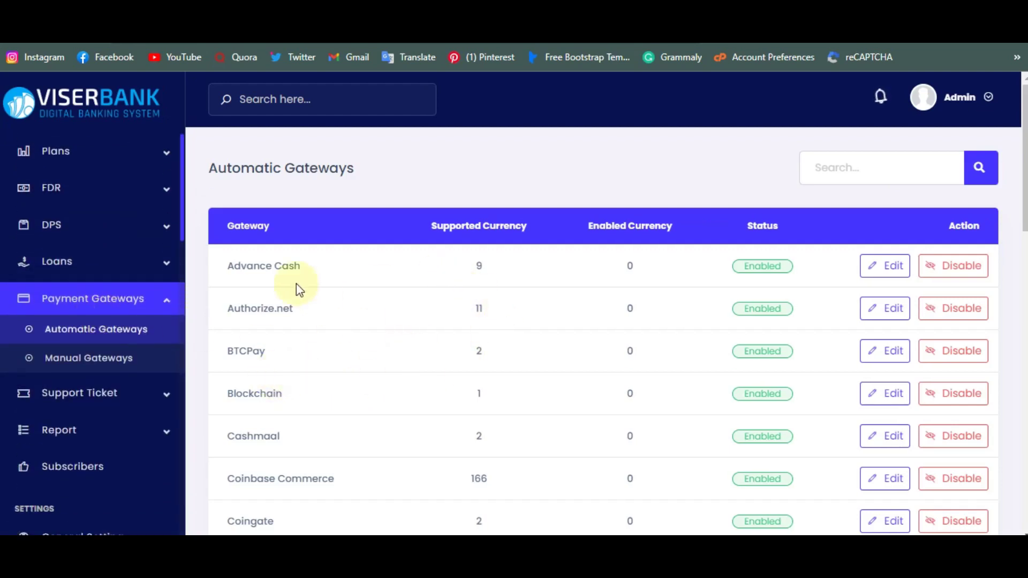
# Step: Expand Report in the sidebar, then open Settings > General Setting
pyautogui.scroll(-1, 297, 284)
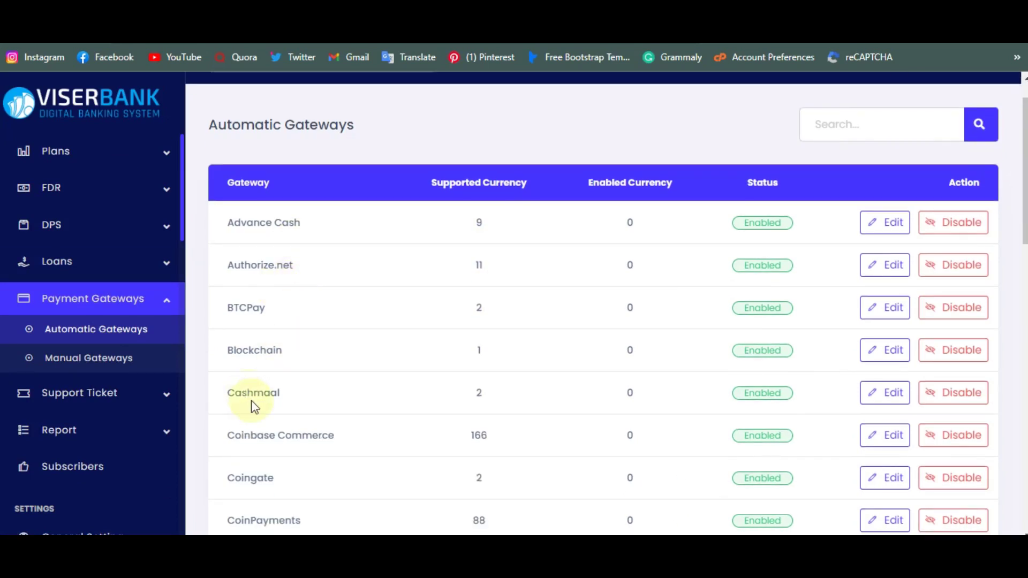
pyautogui.scroll(-2, 252, 400)
pyautogui.scroll(-4, 252, 401)
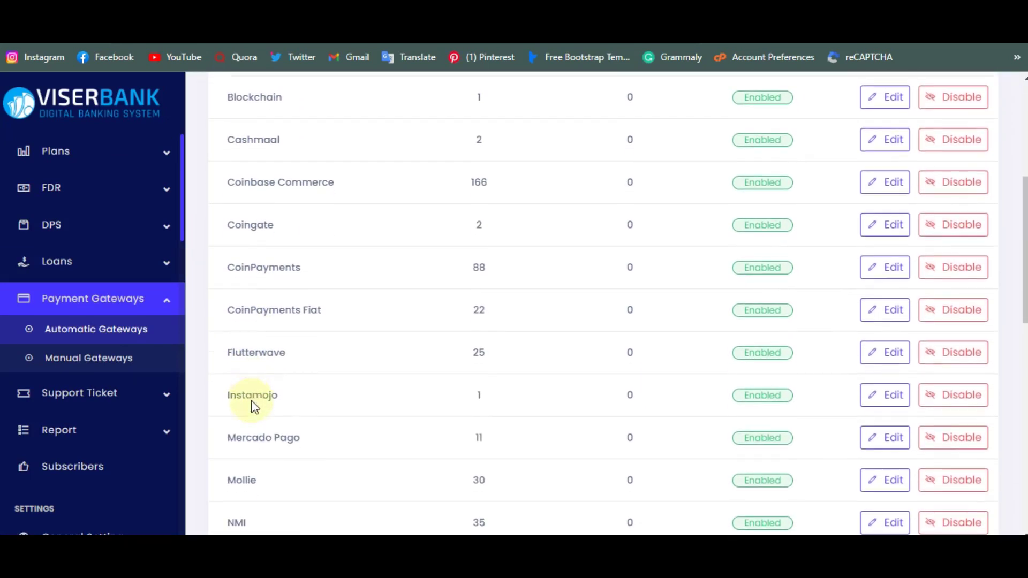
pyautogui.scroll(-4, 265, 427)
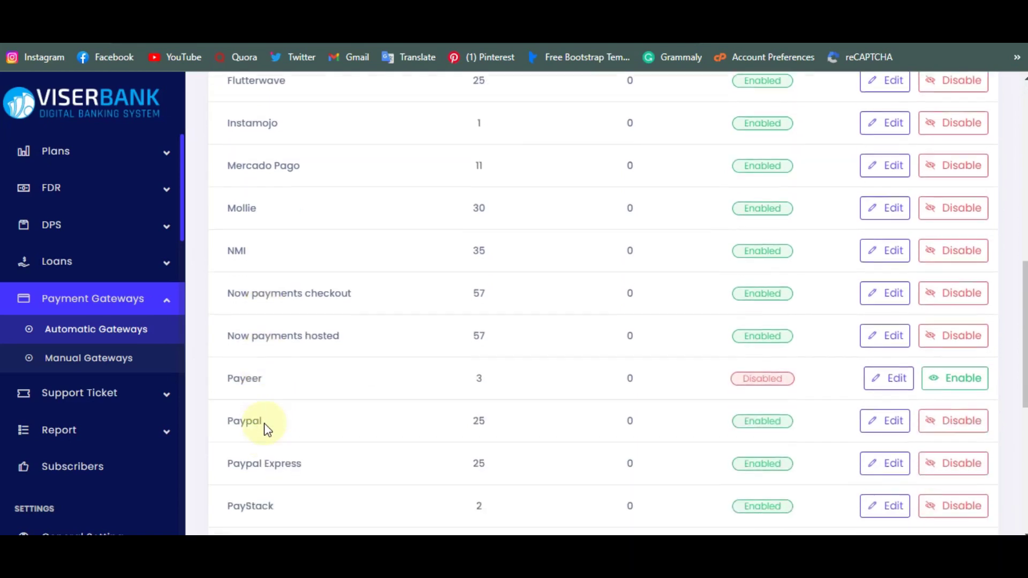
pyautogui.scroll(-4, 265, 425)
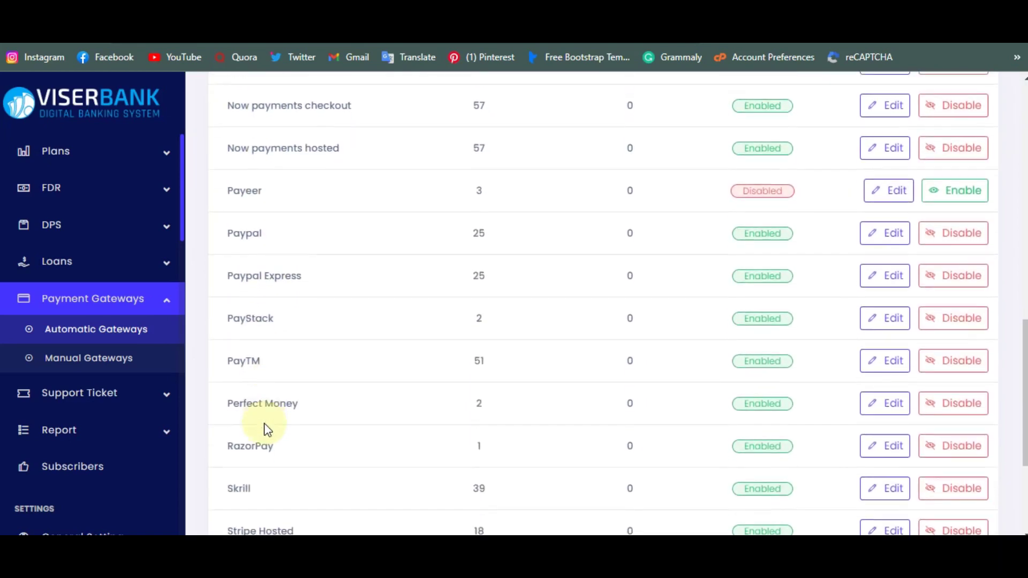
pyautogui.scroll(-3, 265, 423)
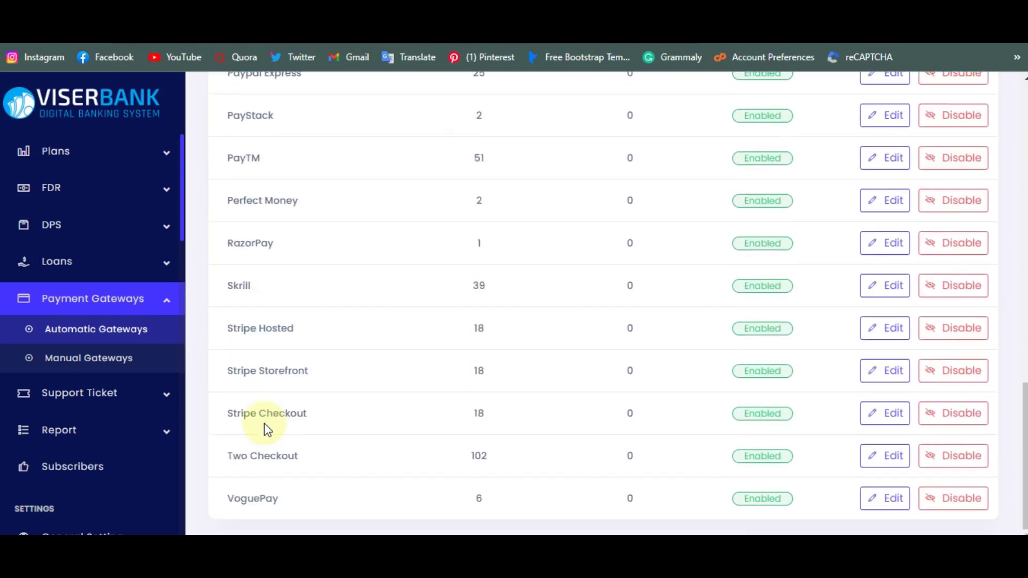
pyautogui.scroll(15, 264, 423)
pyautogui.scroll(-3, 265, 423)
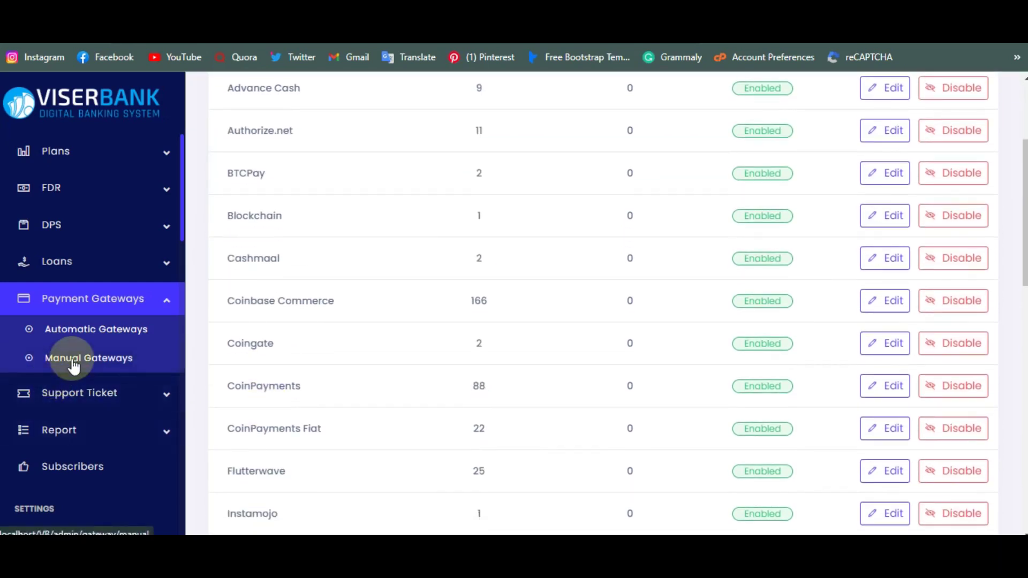
pyautogui.click(98, 444)
pyautogui.scroll(-5, 91, 372)
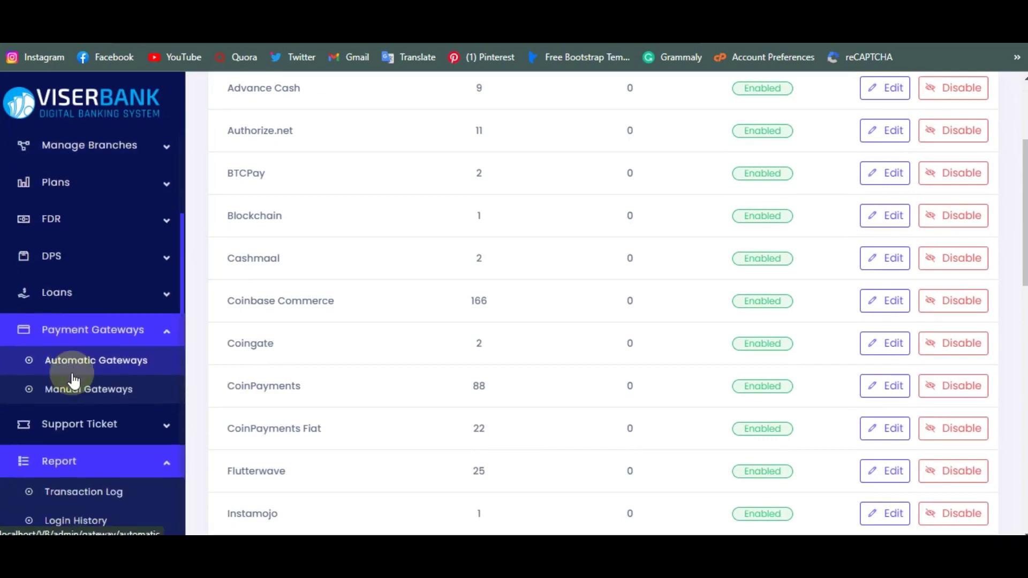
pyautogui.scroll(-8, 73, 381)
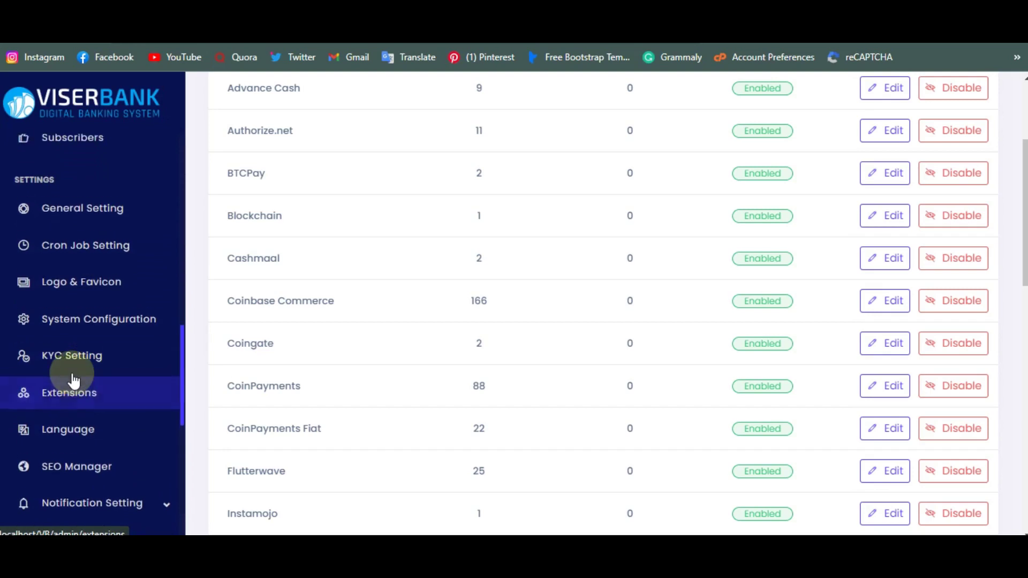
pyautogui.scroll(1, 75, 381)
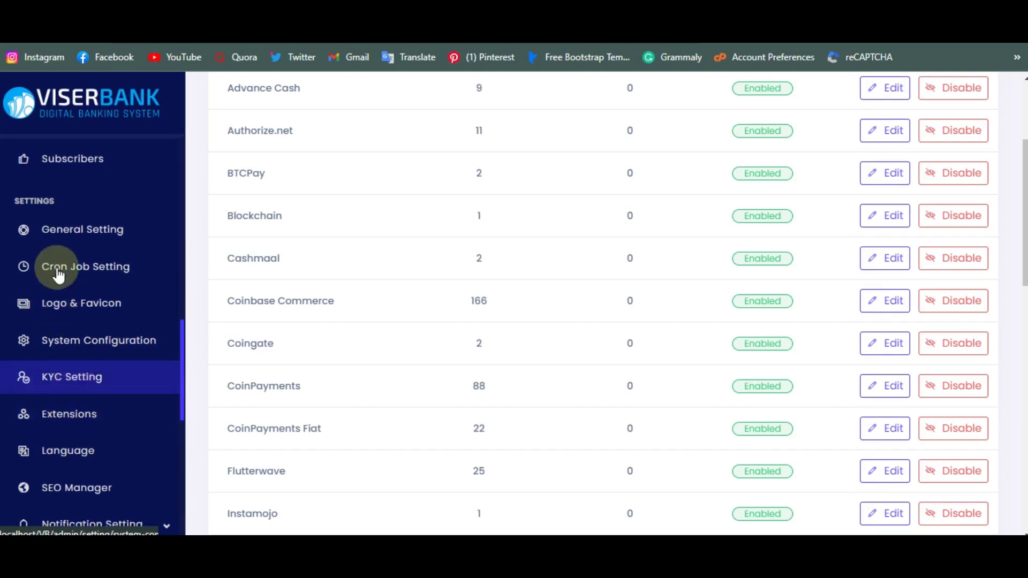
pyautogui.click(58, 233)
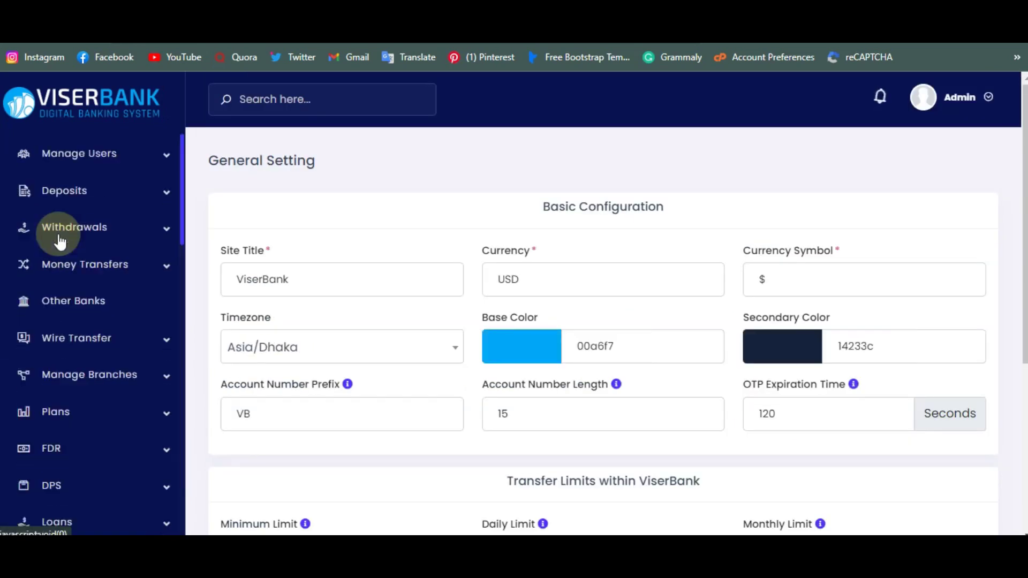
# Step: Replace the Site Title 'ViserBank' with 'VB Bank' and submit the general settings
pyautogui.moveTo(338, 290); pyautogui.dragTo(232, 289)
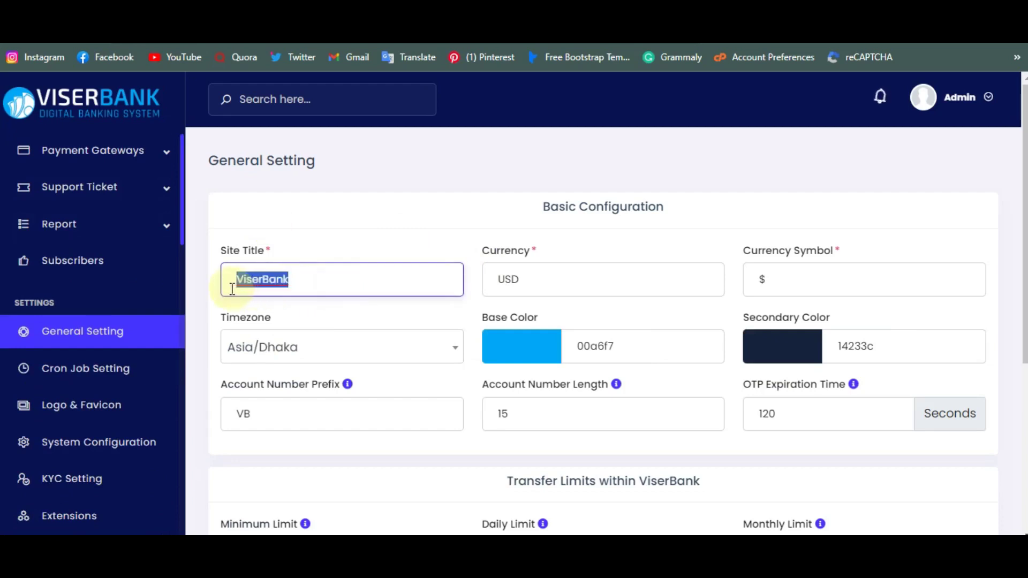
pyautogui.write('VB')
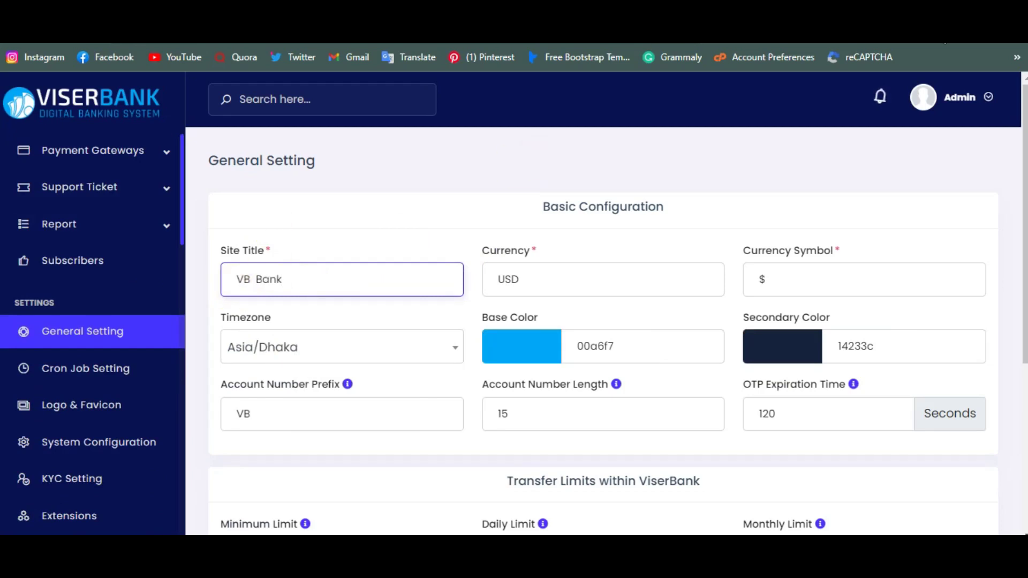
pyautogui.click(362, 279)
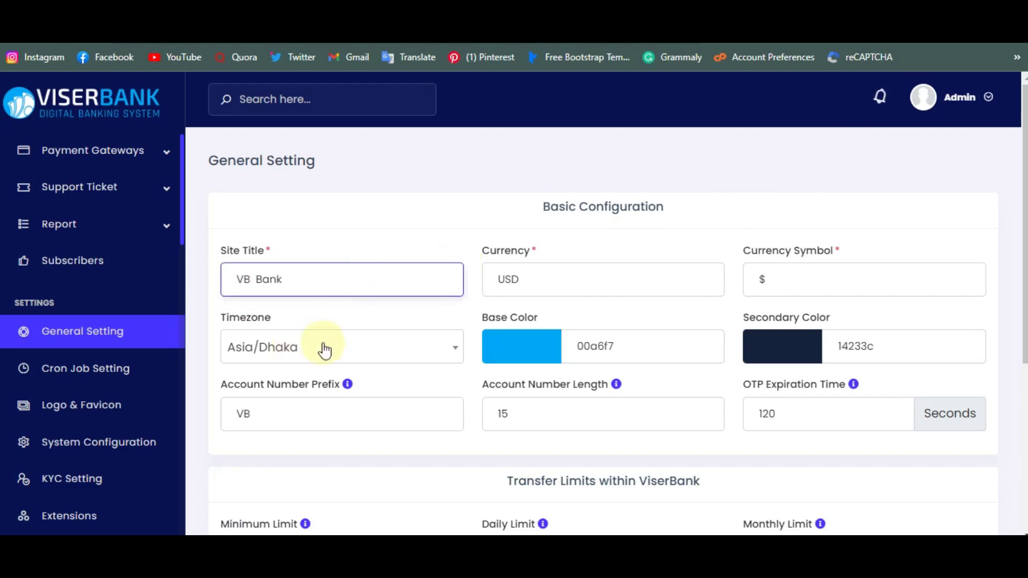
pyautogui.moveTo(529, 278); pyautogui.dragTo(494, 282)
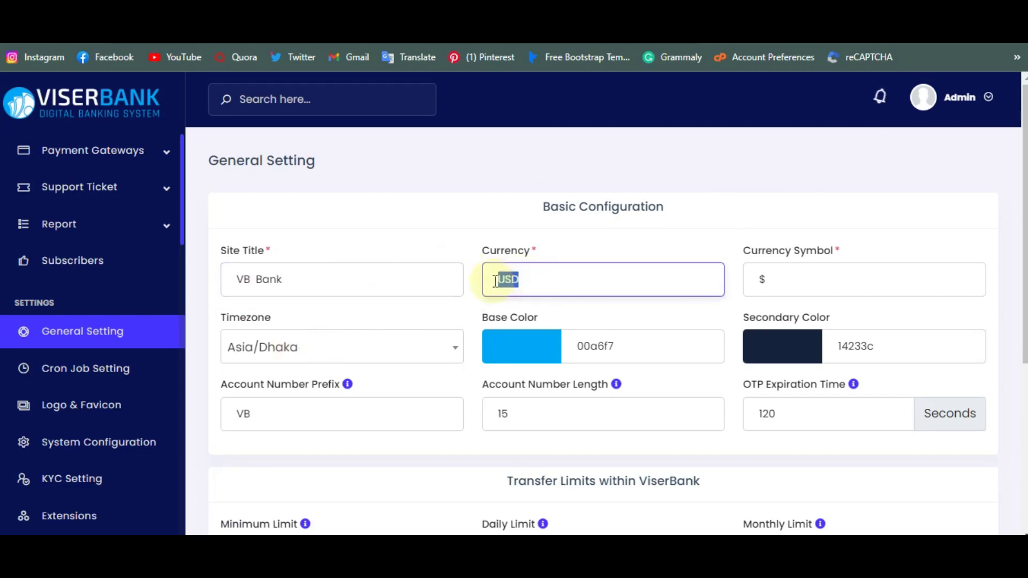
pyautogui.click(780, 266)
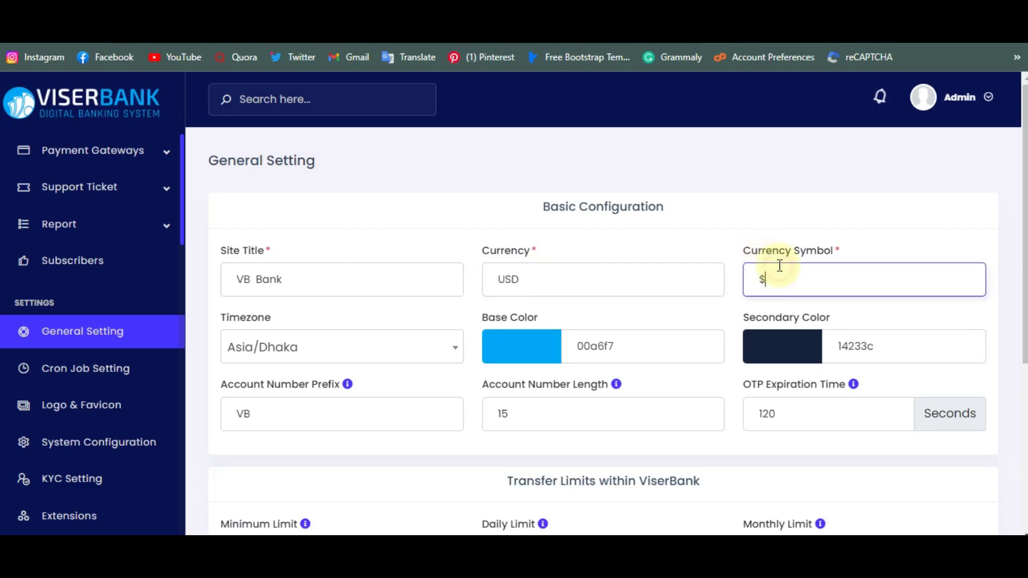
pyautogui.scroll(-2, 754, 230)
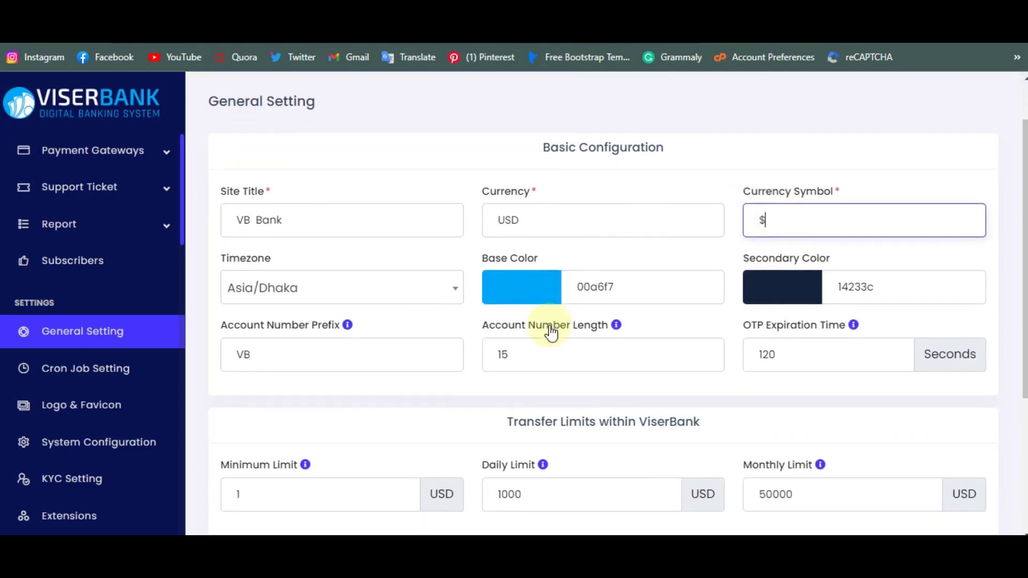
pyautogui.scroll(-4, 552, 332)
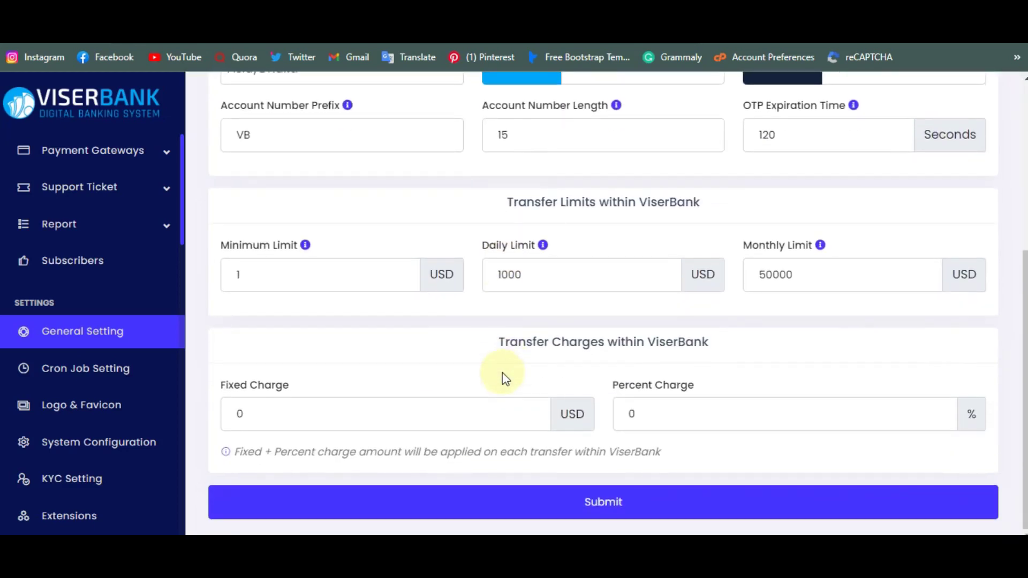
pyautogui.click(568, 519)
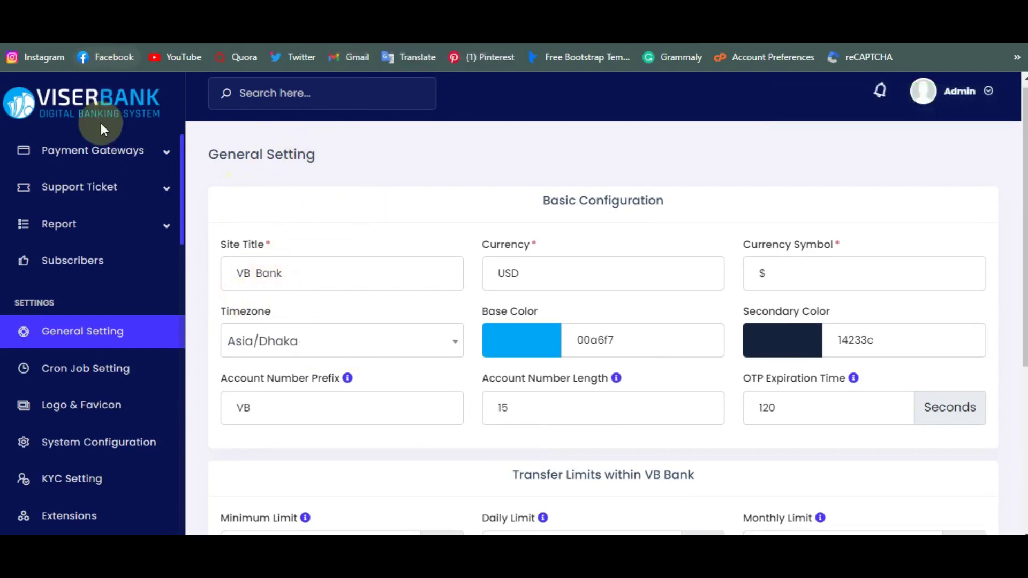
pyautogui.scroll(-4, 473, 370)
pyautogui.scroll(3, 476, 372)
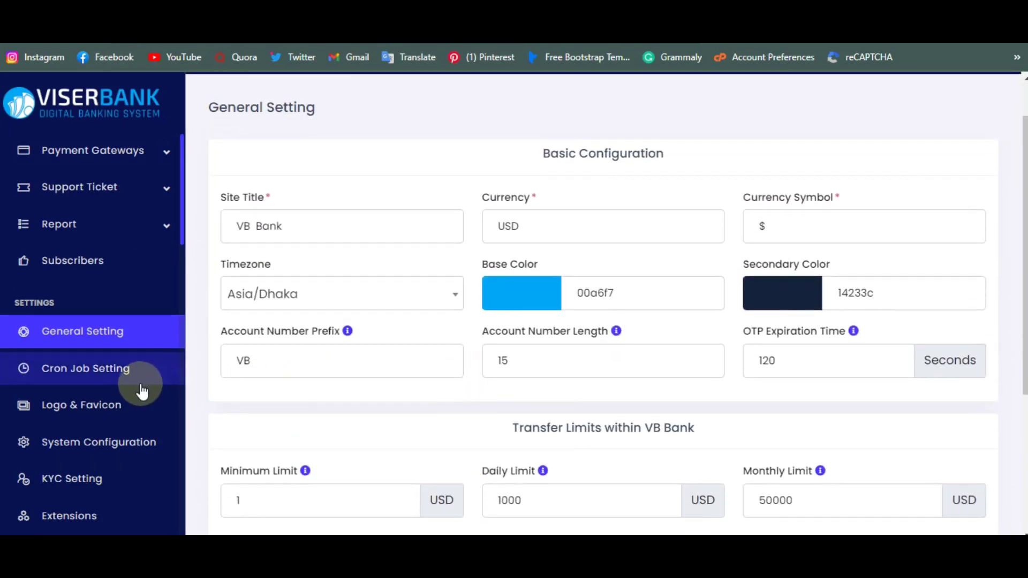
# Step: Open Cron Job Setting to see the Loan, Dps and Fdr crons running every 5 minutes
pyautogui.click(110, 381)
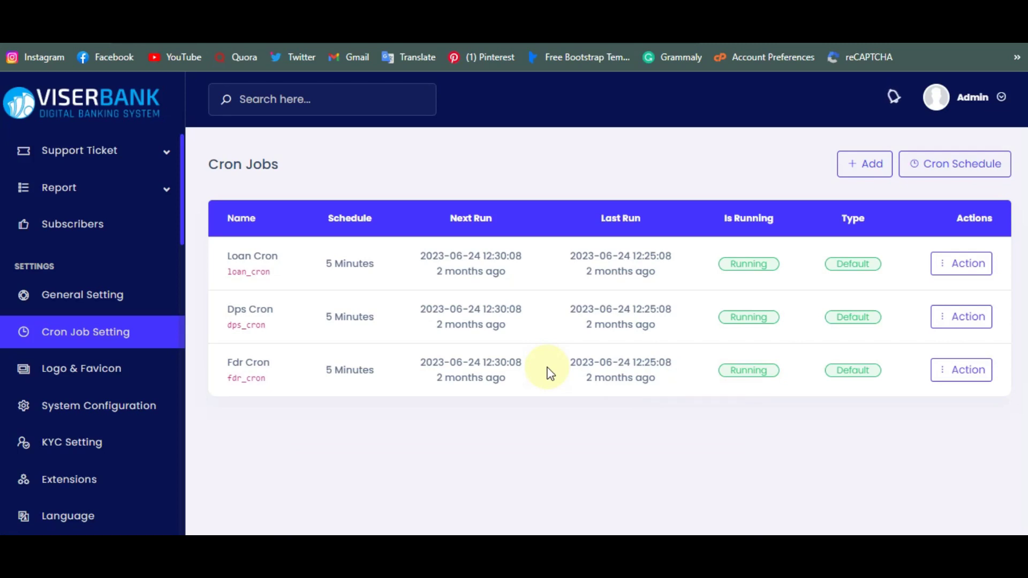
pyautogui.click(80, 345)
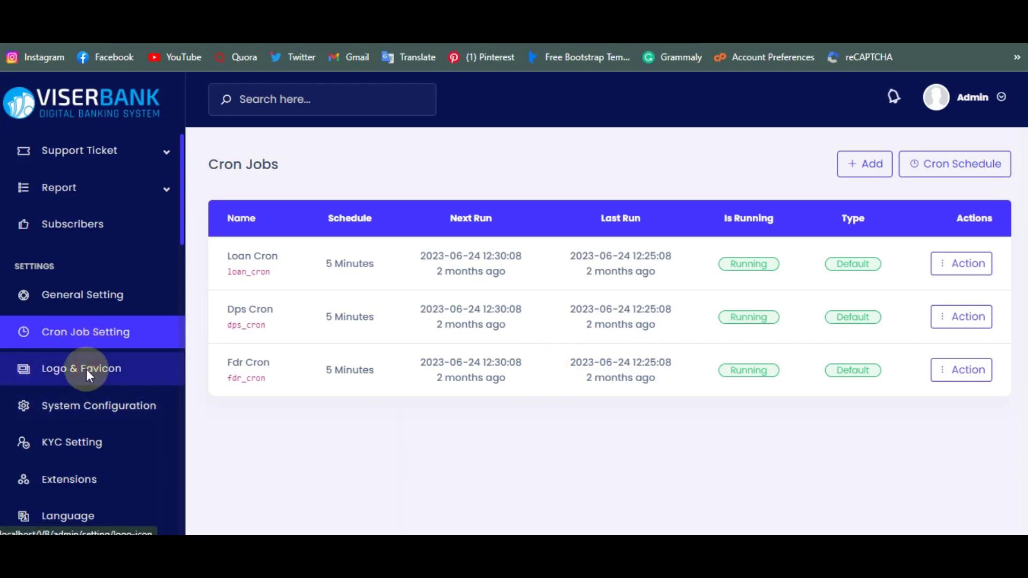
# Step: Glance over Logo & Favicon, then scroll through the System Configuration module toggles
pyautogui.click(86, 368)
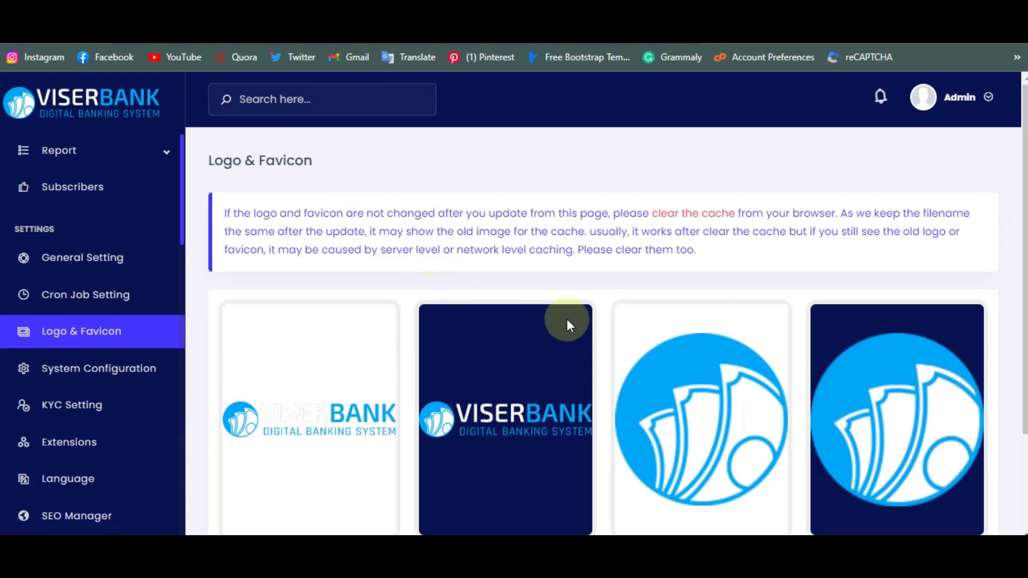
pyautogui.scroll(-2, 567, 319)
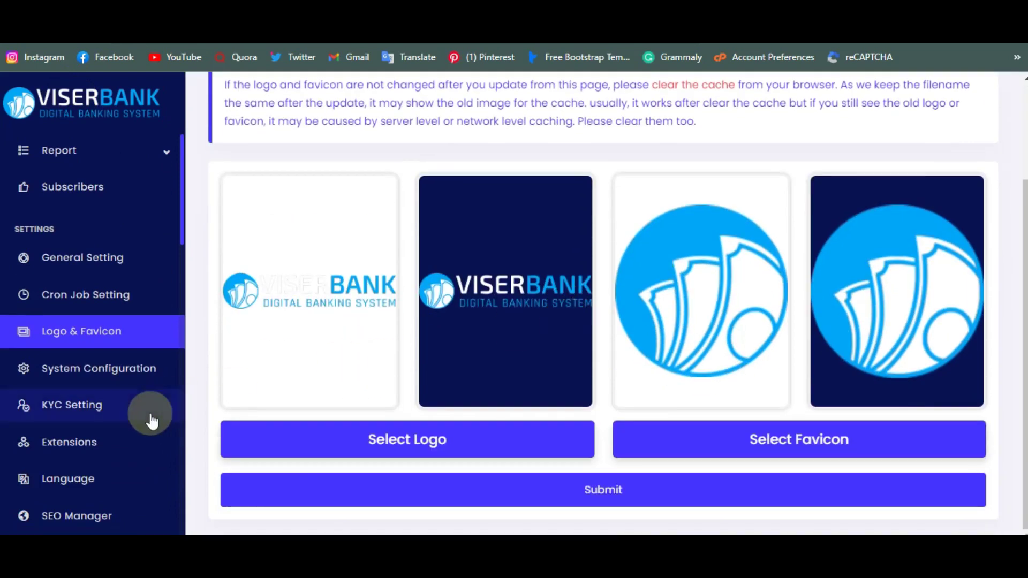
pyautogui.click(117, 368)
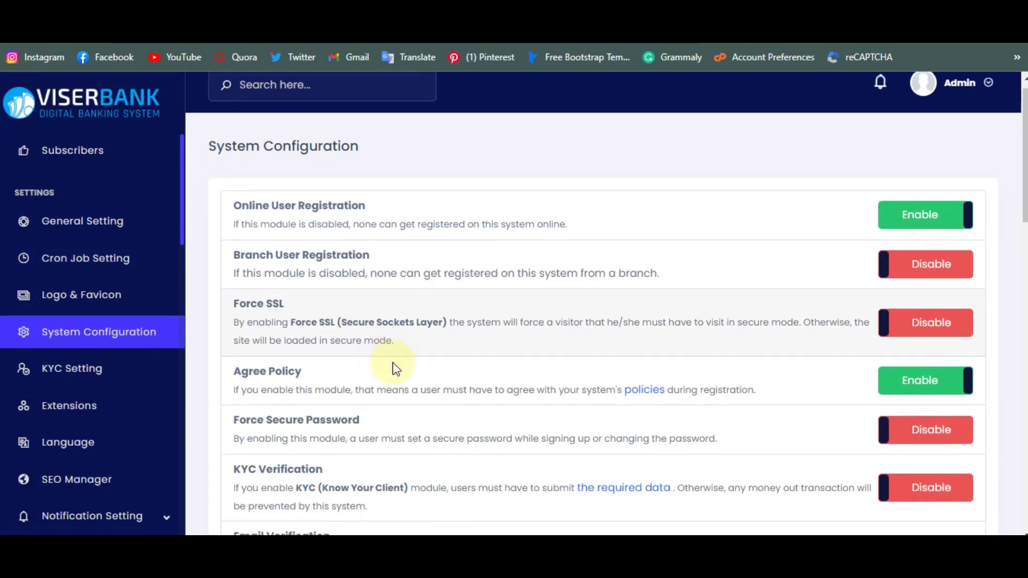
pyautogui.scroll(-4, 395, 369)
pyautogui.scroll(3, 396, 369)
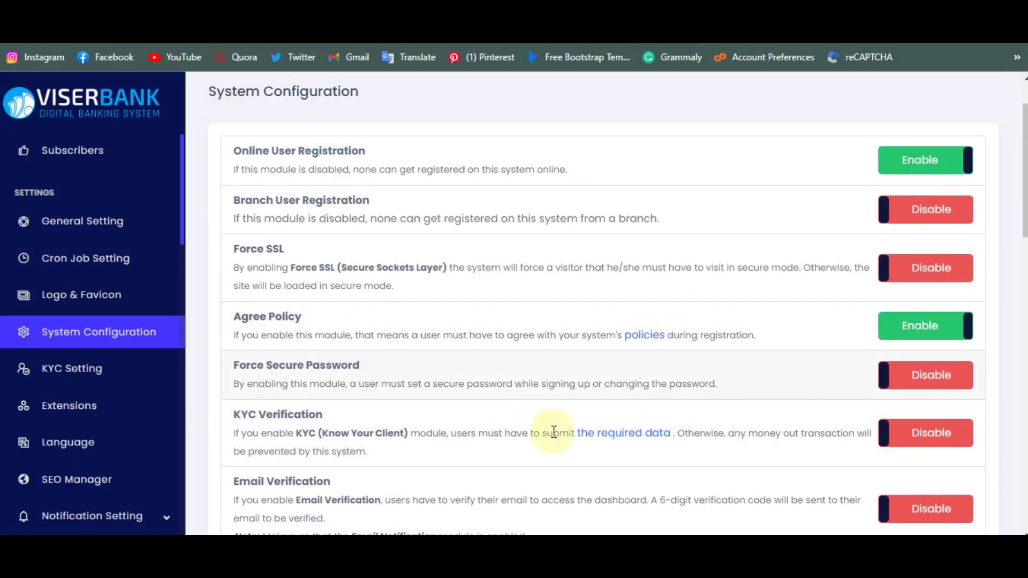
pyautogui.scroll(-5, 555, 432)
pyautogui.scroll(-13, 557, 438)
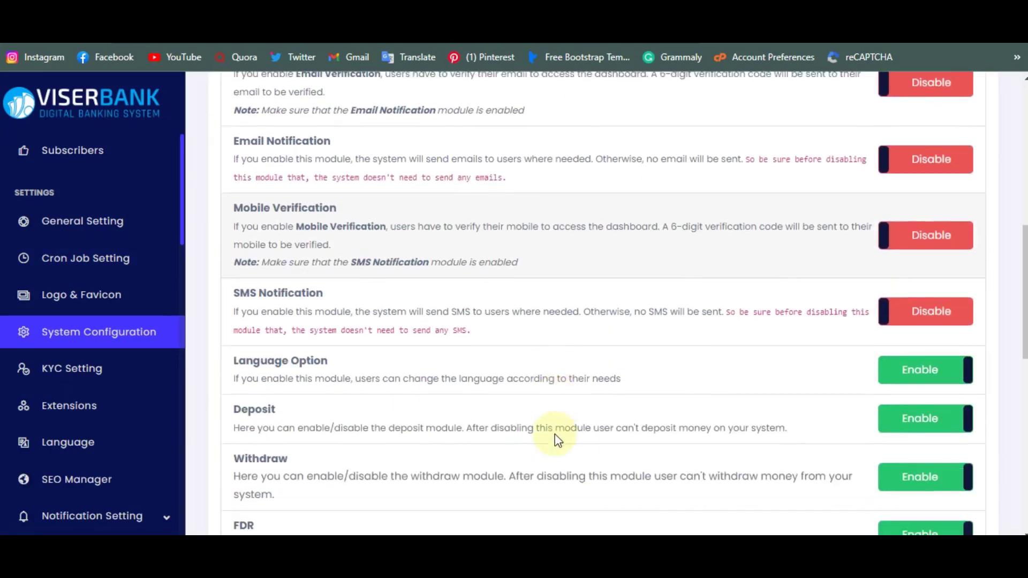
pyautogui.scroll(-1, 554, 434)
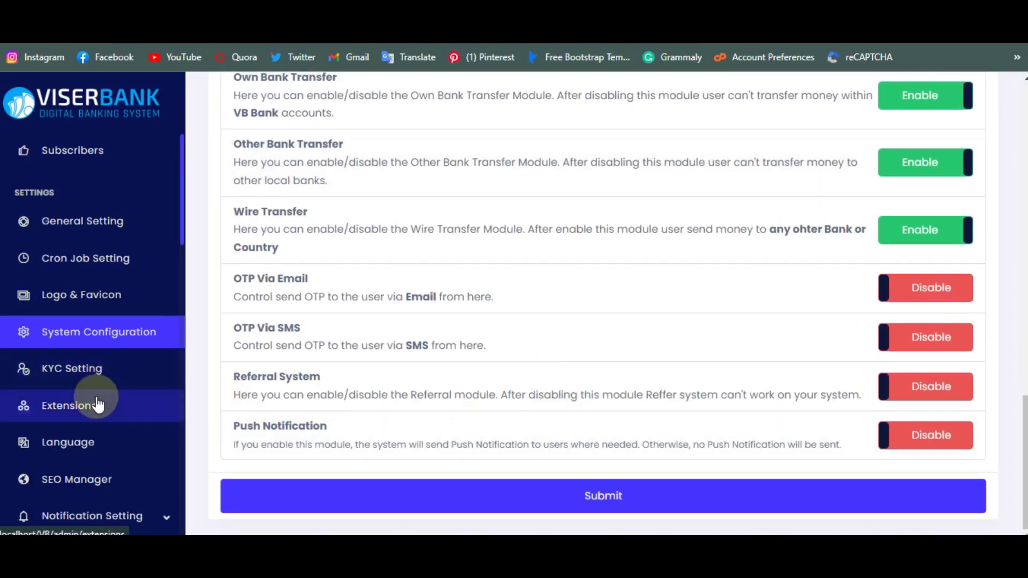
pyautogui.scroll(10, 88, 396)
pyautogui.scroll(-8, 92, 381)
pyautogui.scroll(-7, 91, 381)
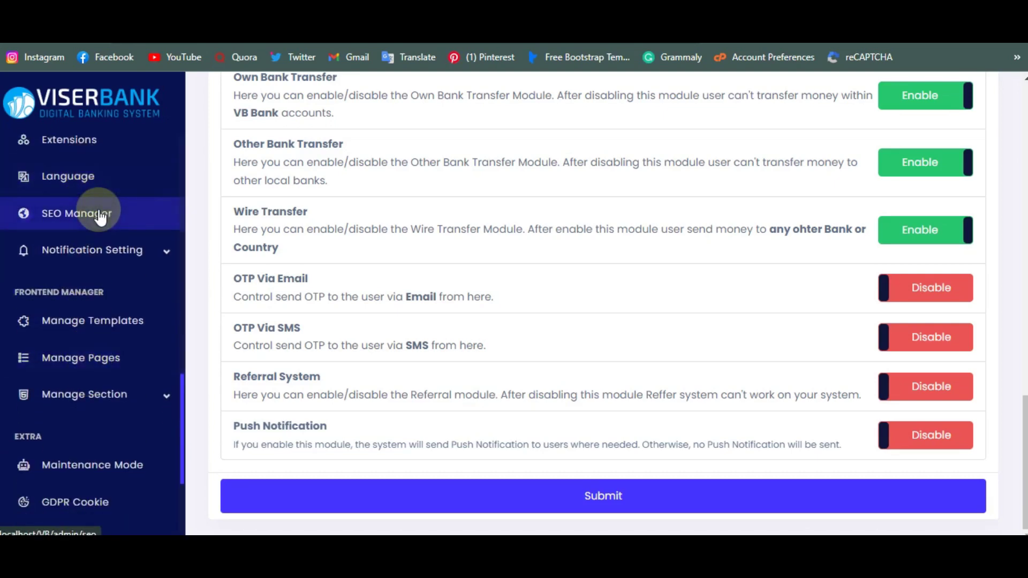
# Step: View Manage Templates with Basic selected, then open the Maintenance Mode settings
pyautogui.click(100, 321)
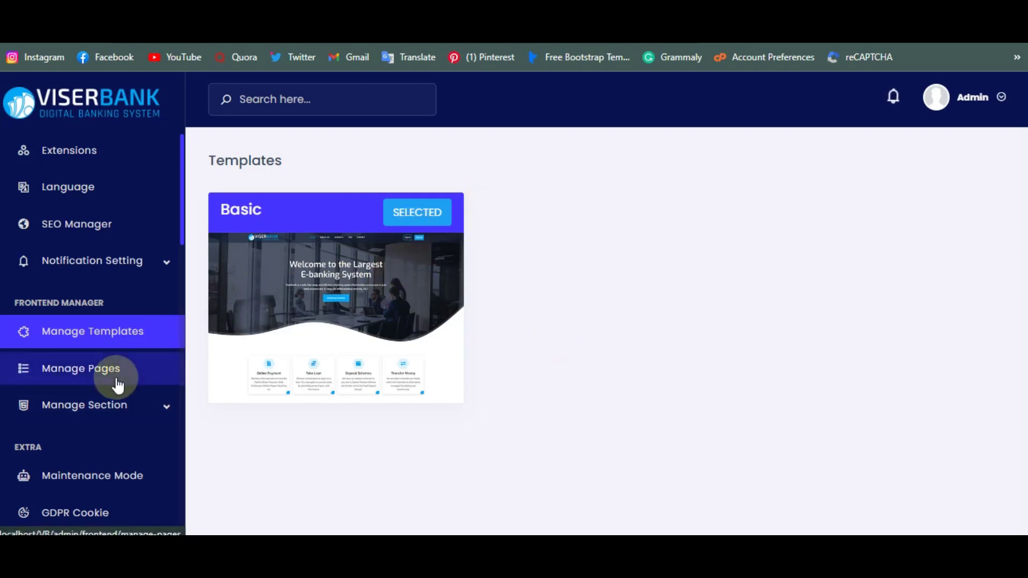
pyautogui.scroll(12, 118, 385)
pyautogui.scroll(-17, 118, 384)
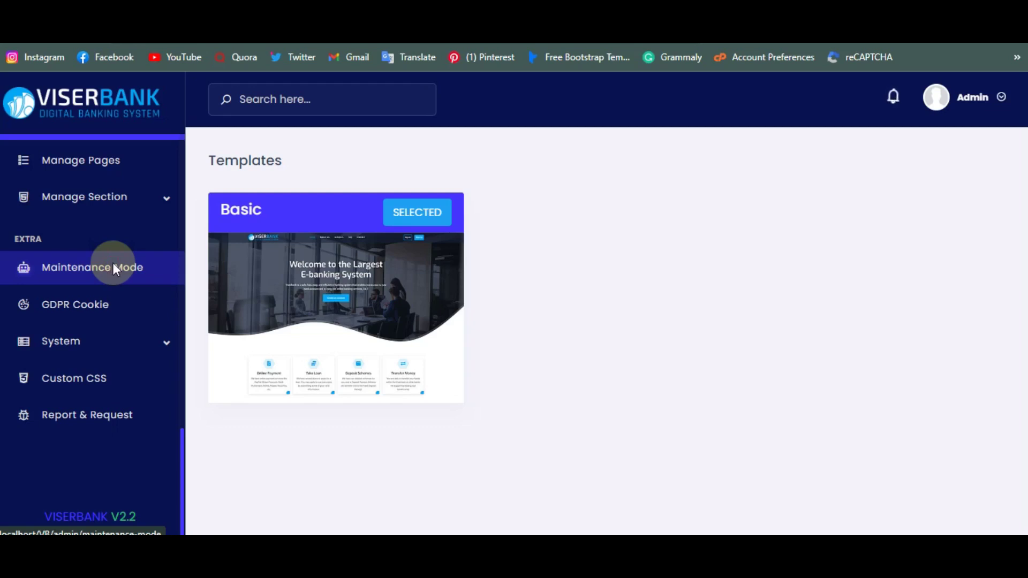
pyautogui.click(114, 265)
# Step: Set Maintenance Mode Status to Enable, submit it, and confirm the site shows under maintenance
pyautogui.scroll(-1, 500, 338)
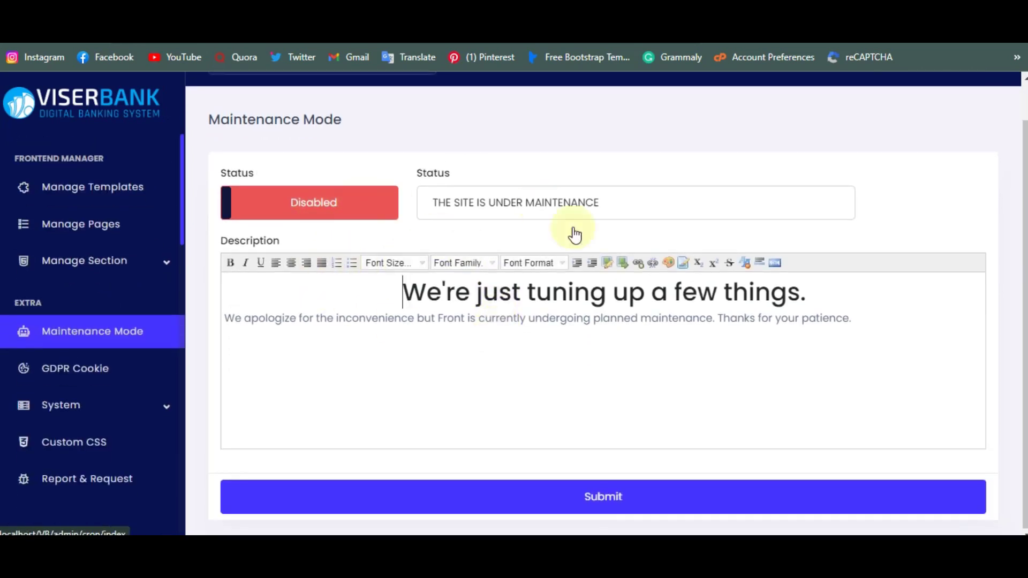
pyautogui.click(319, 212)
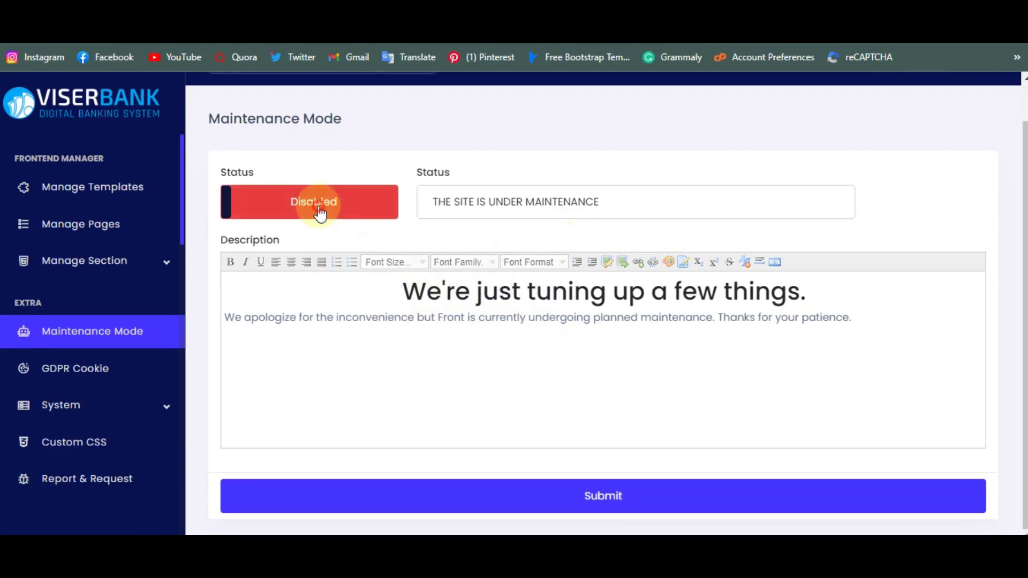
pyautogui.click(599, 497)
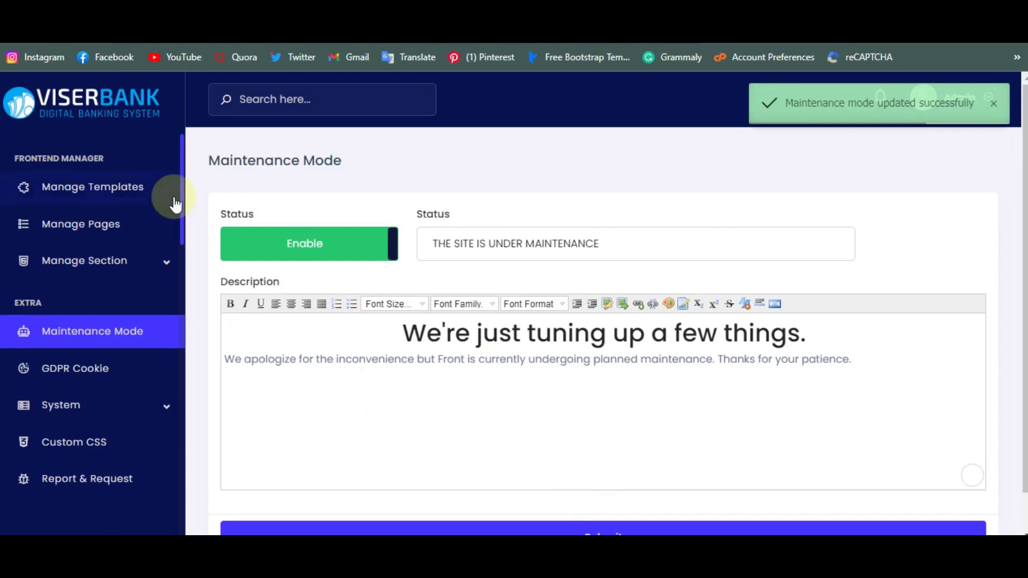
pyautogui.click(21, 99)
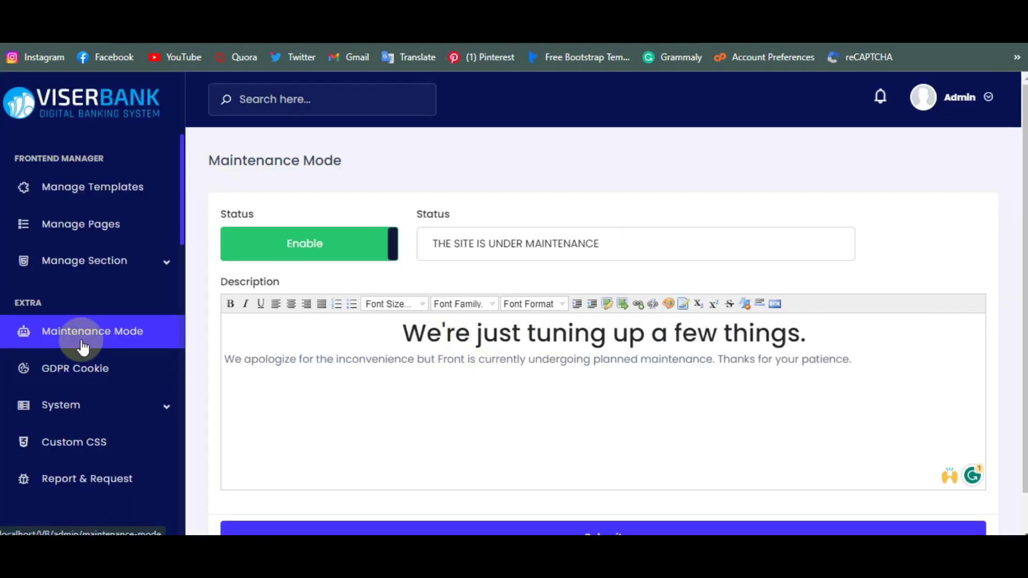
pyautogui.scroll(10, 83, 348)
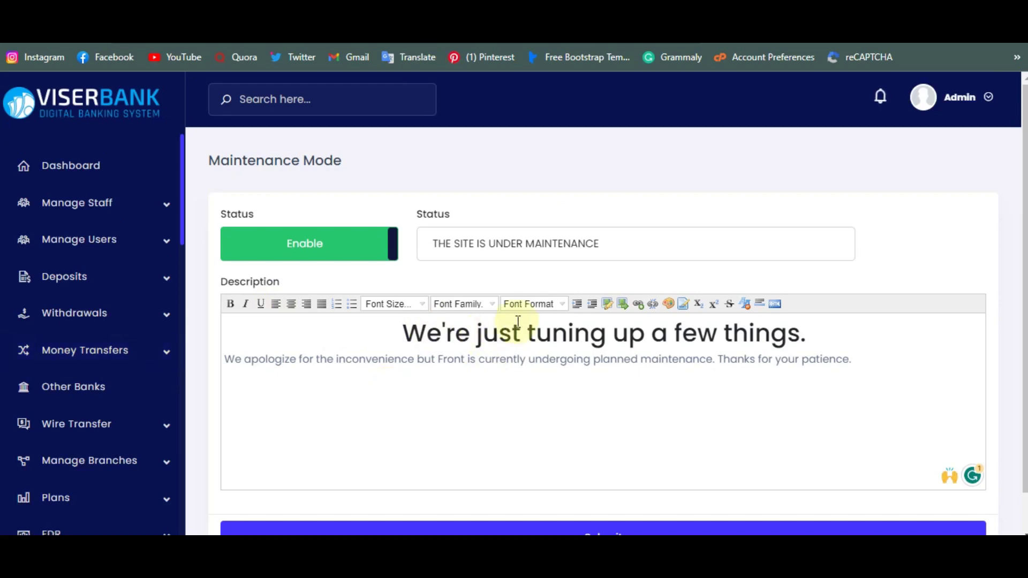